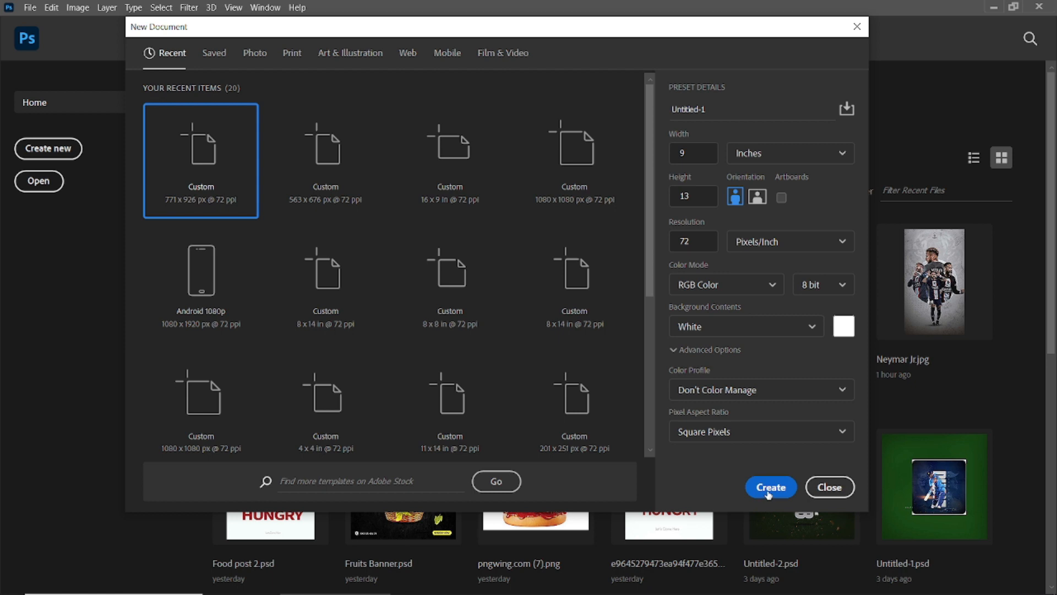
Step: Place the soccer-players-action-professional-stadium photo as an embedded image in the blank 9 × 13 inch document
{"action": "scroll", "coordinate": [527, 335], "scroll_direction": "up", "scroll_amount": 3}
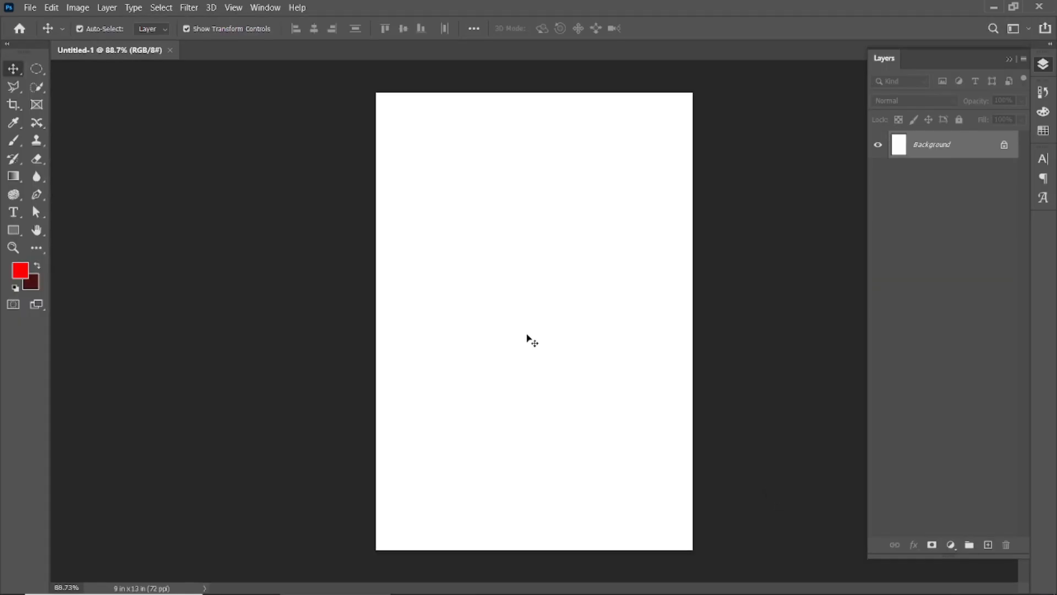
{"action": "left_click", "coordinate": [29, 7]}
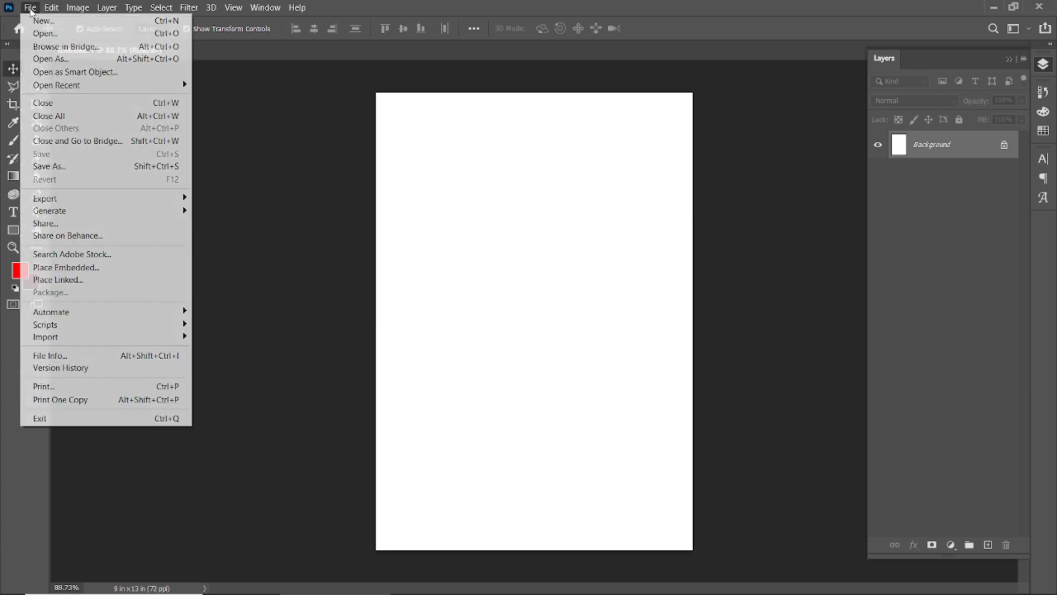
{"action": "left_click", "coordinate": [53, 267]}
{"action": "left_click", "coordinate": [310, 137]}
{"action": "left_click", "coordinate": [411, 402]}
{"action": "left_click", "coordinate": [658, 28]}
Step: Enlarge the stadium photo to about 61%, tilt it about -1.5° and position it over the lower part of the canvas
{"action": "left_click_drag", "start_coordinate": [691, 420], "coordinate": [840, 508]}
{"action": "left_click_drag", "start_coordinate": [582, 402], "coordinate": [542, 454]}
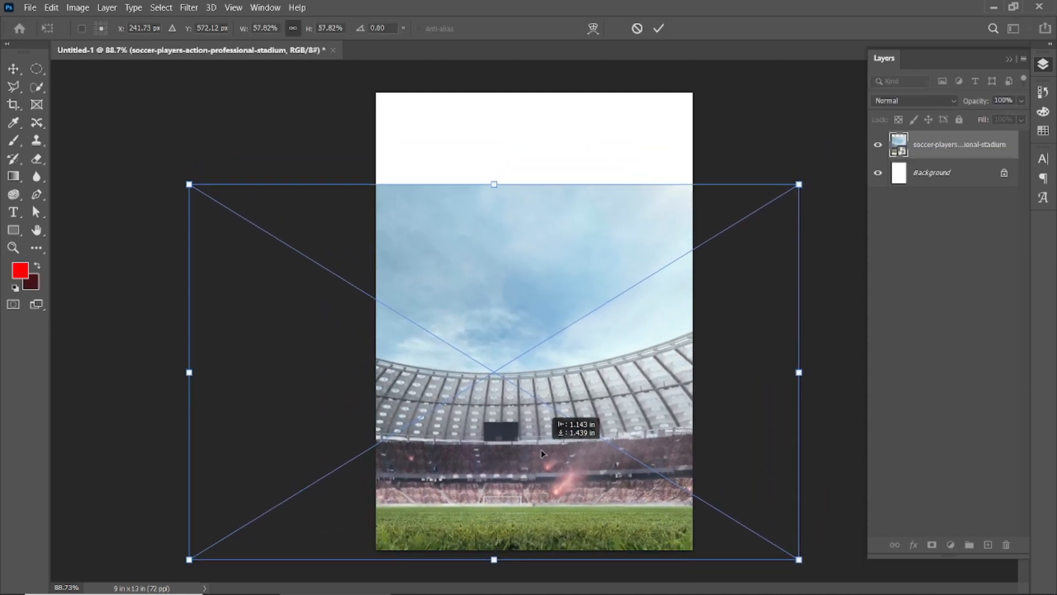
{"action": "left_click_drag", "start_coordinate": [817, 187], "coordinate": [789, 168]}
{"action": "left_click_drag", "start_coordinate": [604, 320], "coordinate": [608, 335]}
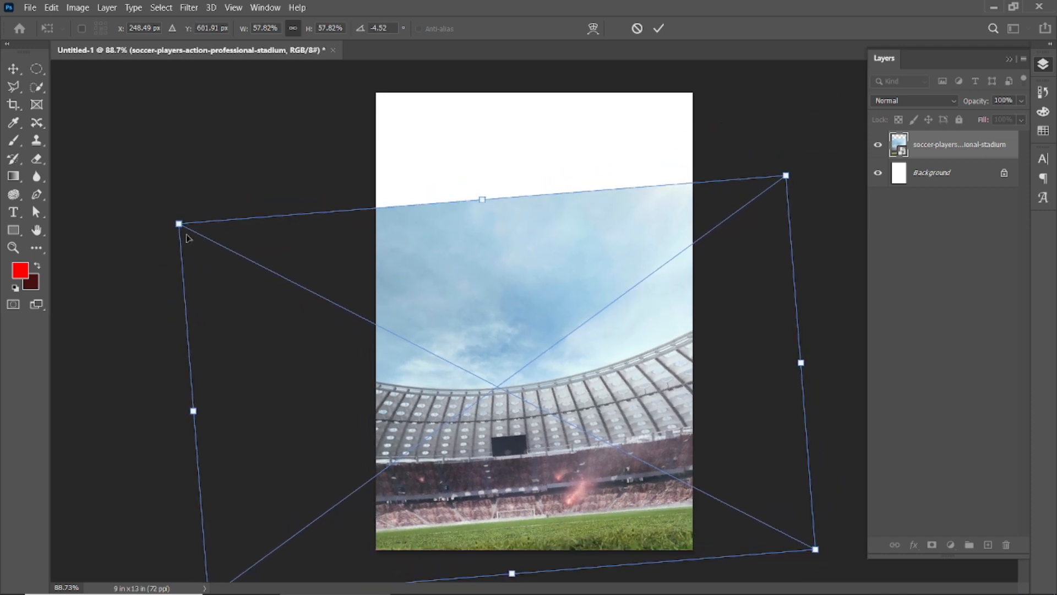
{"action": "mouse_move", "coordinate": [172, 213]}
{"action": "left_mouse_down"}
{"action": "mouse_move", "coordinate": [194, 210]}
{"action": "mouse_move", "coordinate": [171, 193]}
{"action": "left_mouse_up"}
{"action": "left_click_drag", "start_coordinate": [592, 421], "coordinate": [592, 395]}
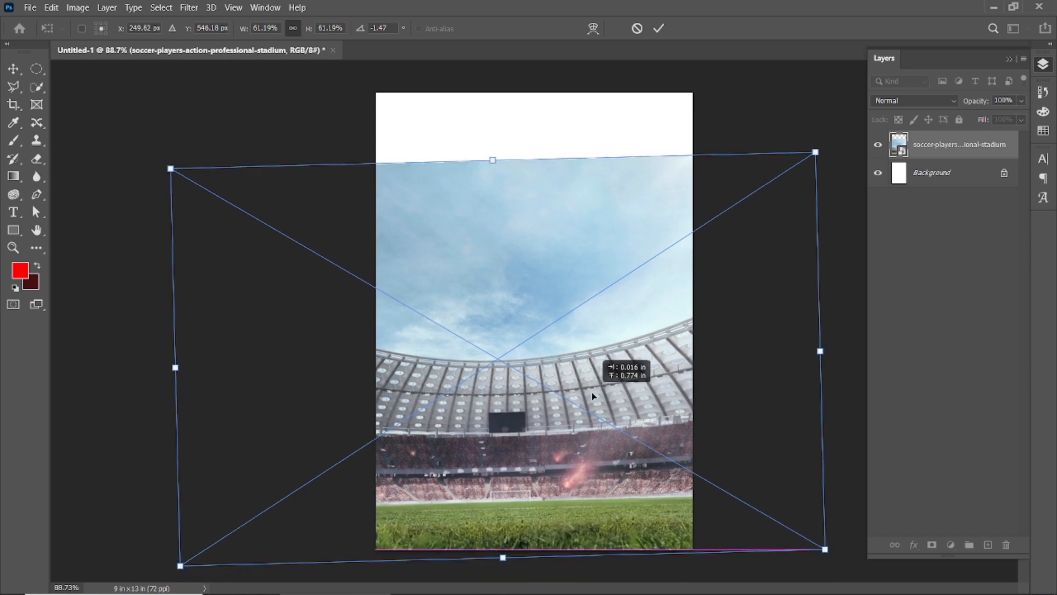
{"action": "left_click", "coordinate": [659, 28]}
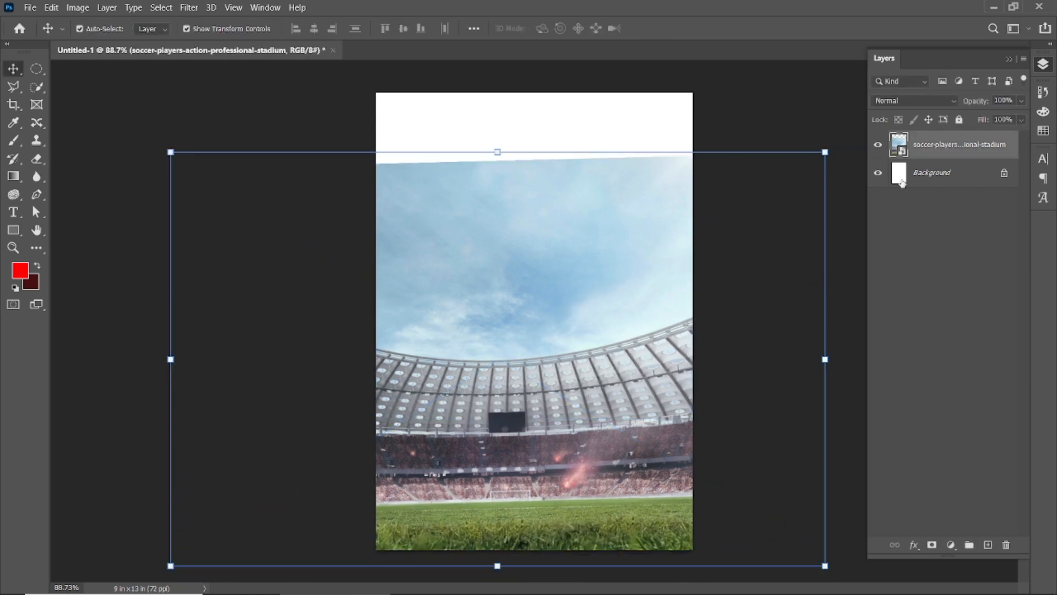
Step: Select the sky of the stadium photo with Quick Selection, rasterize the layer, delete the selected sky and deselect
{"action": "left_click", "coordinate": [36, 91]}
{"action": "left_click", "coordinate": [429, 229]}
{"action": "key", "text": "Delete"}
{"action": "key", "text": "Return"}
{"action": "right_click", "coordinate": [947, 145]}
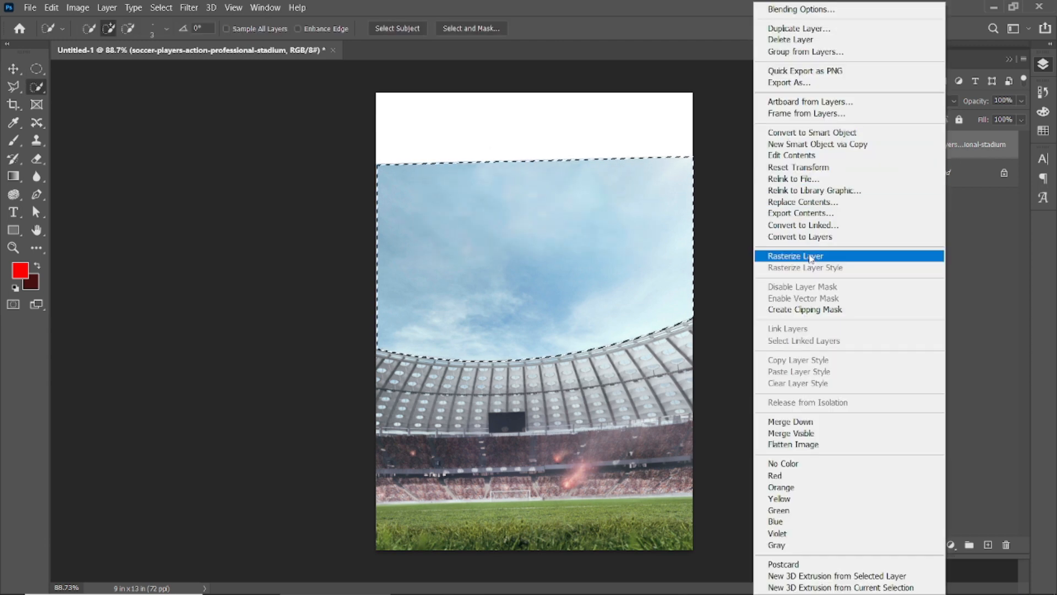
{"action": "left_click", "coordinate": [848, 257]}
{"action": "key", "text": "Delete"}
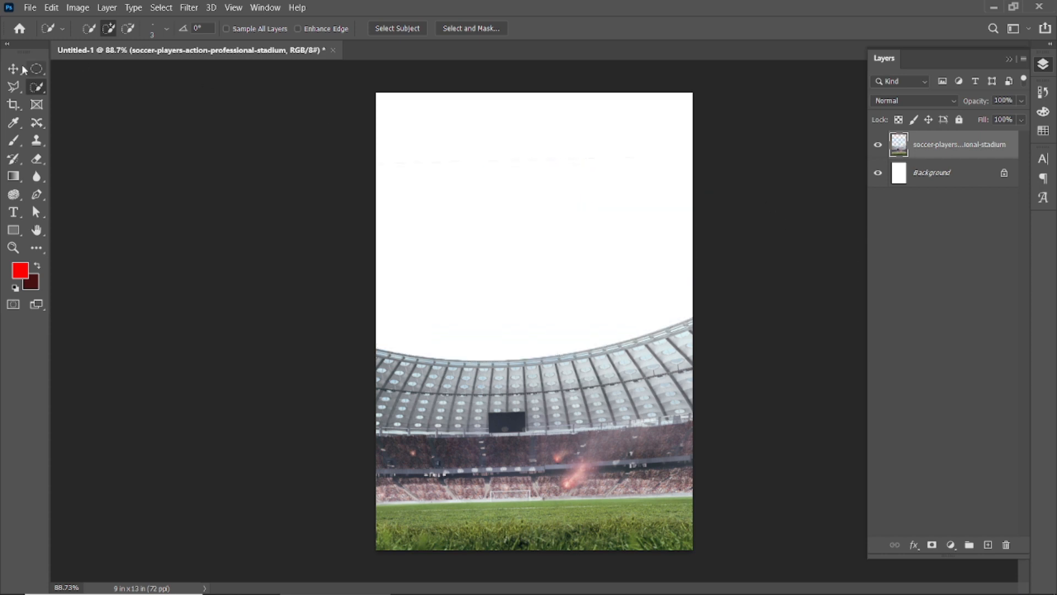
{"action": "left_click", "coordinate": [13, 69]}
{"action": "left_click", "coordinate": [114, 200]}
Step: Place the sun-sunlight-bright-outdoor-sky photo as an embedded image and move its layer beneath the stadium layer
{"action": "scroll", "coordinate": [584, 289], "scroll_direction": "up", "scroll_amount": 7}
{"action": "scroll", "coordinate": [590, 275], "scroll_direction": "down", "scroll_amount": 7}
{"action": "left_click", "coordinate": [538, 447]}
{"action": "left_click", "coordinate": [244, 350]}
{"action": "left_click", "coordinate": [29, 7]}
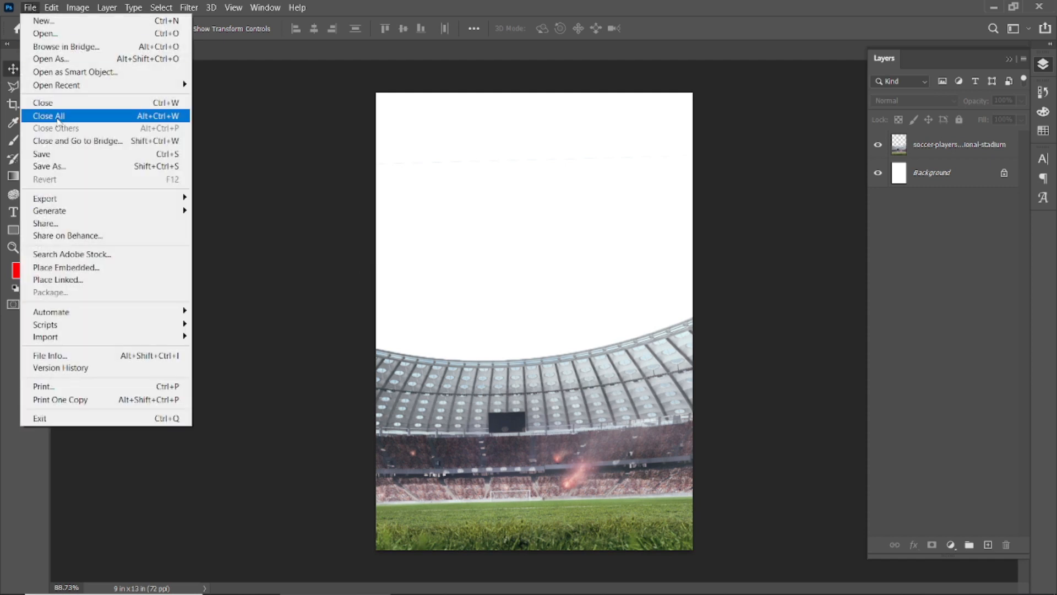
{"action": "left_click", "coordinate": [49, 267]}
{"action": "left_click", "coordinate": [413, 401]}
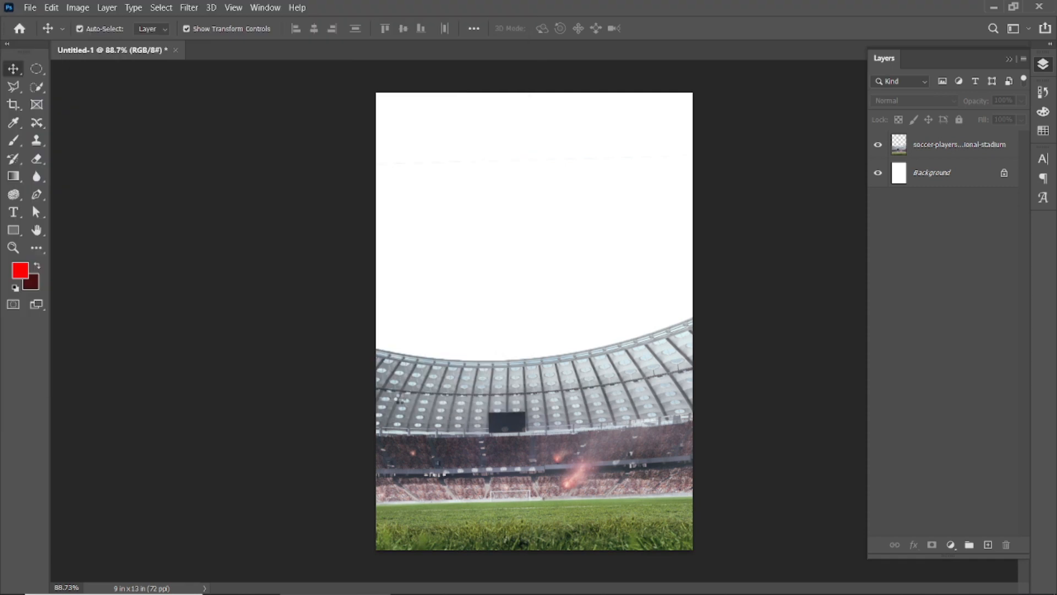
{"action": "left_click", "coordinate": [660, 28]}
{"action": "left_click_drag", "start_coordinate": [939, 149], "coordinate": [933, 187]}
Step: Enlarge the sky photo and position it, horizontally centred, to fill the canvas area above the stadium roof
{"action": "left_click_drag", "start_coordinate": [521, 301], "coordinate": [512, 280]}
{"action": "left_click_drag", "start_coordinate": [615, 245], "coordinate": [625, 236]}
{"action": "left_click_drag", "start_coordinate": [696, 205], "coordinate": [809, 130]}
{"action": "left_click_drag", "start_coordinate": [627, 250], "coordinate": [637, 199]}
{"action": "left_click", "coordinate": [659, 28]}
{"action": "key", "text": "ctrl+minus"}
{"action": "key", "text": "ctrl+t"}
{"action": "left_click_drag", "start_coordinate": [724, 158], "coordinate": [761, 128]}
{"action": "left_click_drag", "start_coordinate": [548, 267], "coordinate": [554, 278]}
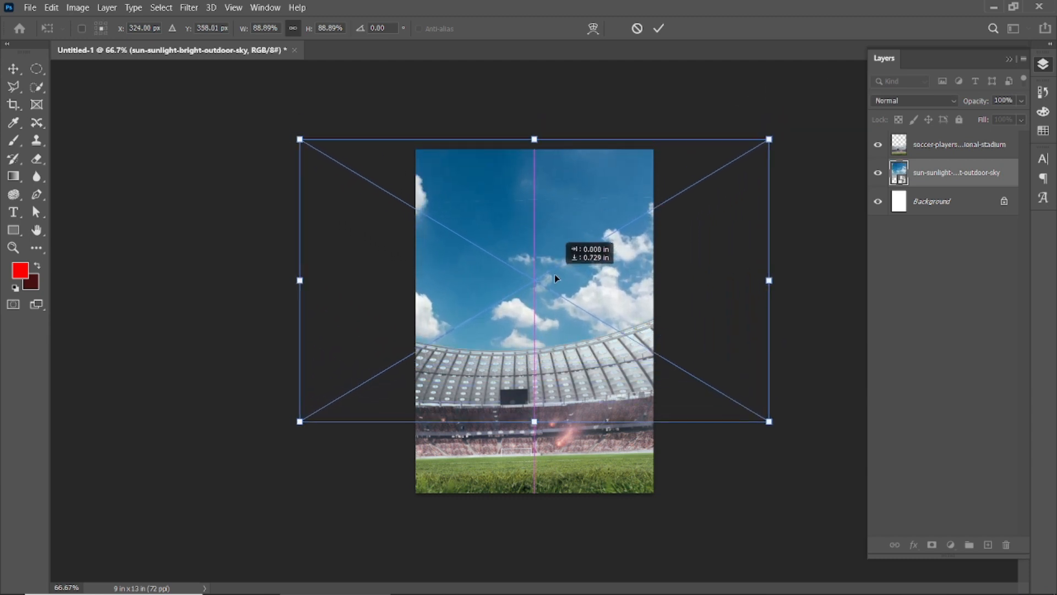
{"action": "left_click", "coordinate": [659, 29]}
Step: Add a new layer above the stadium, fill it with dark red and clip it to the stadium layer
{"action": "left_click", "coordinate": [812, 230]}
{"action": "scroll", "coordinate": [538, 300], "scroll_direction": "up", "scroll_amount": 4}
{"action": "scroll", "coordinate": [520, 321], "scroll_direction": "down", "scroll_amount": 3}
{"action": "scroll", "coordinate": [531, 330], "scroll_direction": "up", "scroll_amount": 2}
{"action": "left_click", "coordinate": [595, 358]}
{"action": "left_click", "coordinate": [988, 544]}
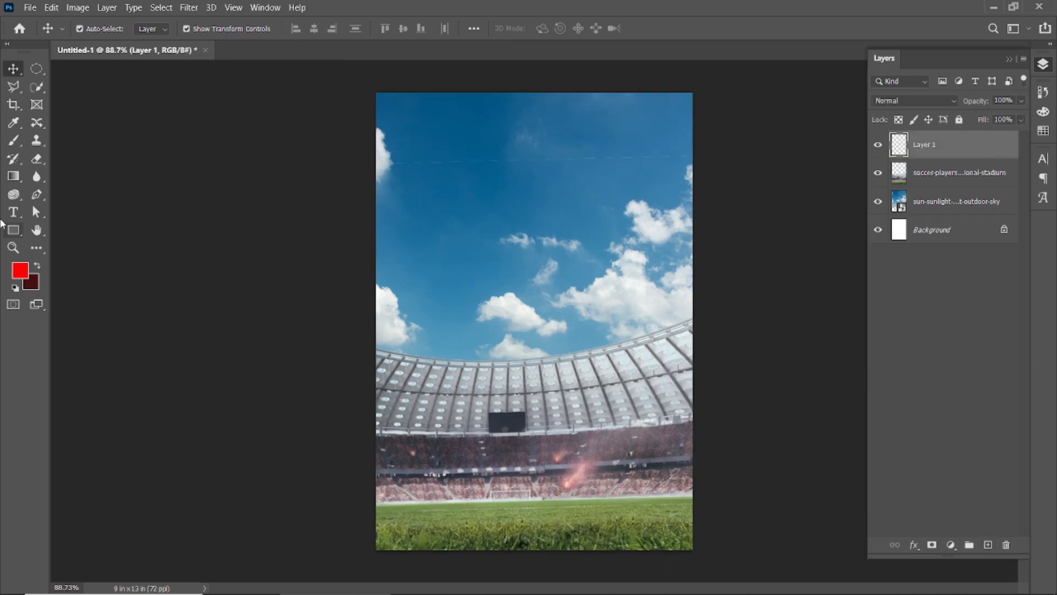
{"action": "key", "text": "alt+BackSpace"}
{"action": "left_click", "coordinate": [921, 159], "text": "alt"}
Step: Set the dark red layer to the Multiply blend mode with 77% opacity and 81% fill
{"action": "left_click", "coordinate": [955, 100]}
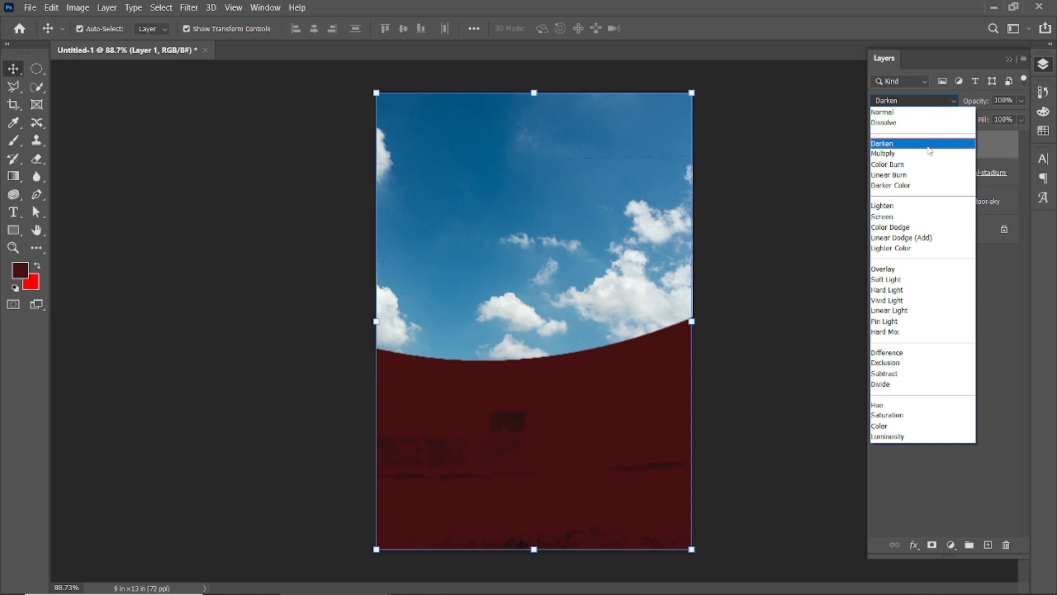
{"action": "left_click", "coordinate": [925, 160]}
{"action": "left_click_drag", "start_coordinate": [956, 104], "coordinate": [950, 107]}
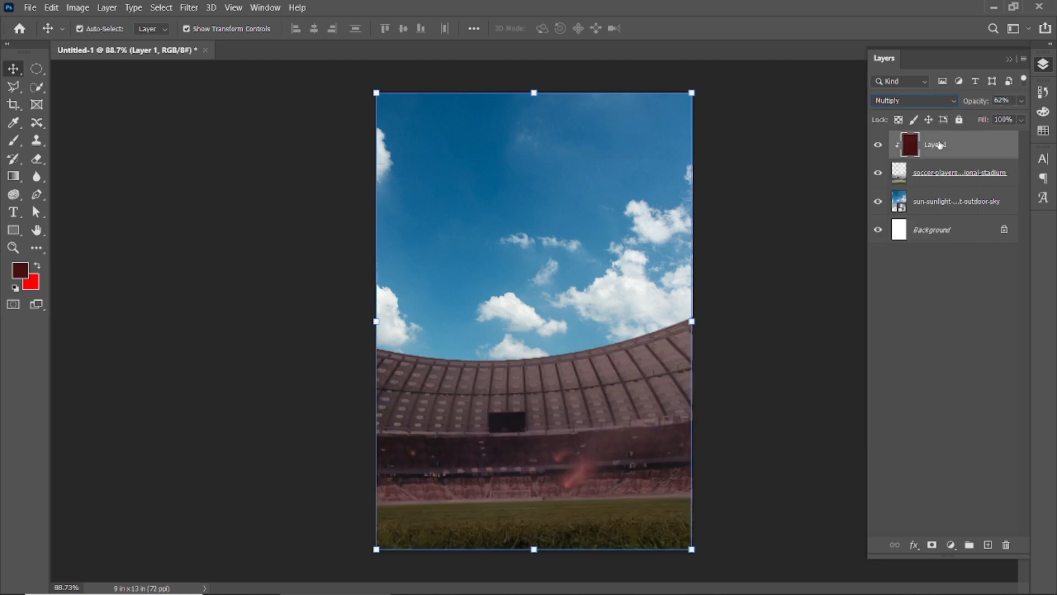
{"action": "left_click_drag", "start_coordinate": [976, 125], "coordinate": [981, 104]}
Step: Hide the dark red layer and darken the stadium in Camera Raw with exposure -1.25, contrast -9, highlights -43 and whites -33
{"action": "left_click", "coordinate": [943, 177]}
{"action": "left_click", "coordinate": [878, 147]}
{"action": "left_click", "coordinate": [807, 325]}
{"action": "scroll", "coordinate": [520, 452], "scroll_direction": "up", "scroll_amount": 4}
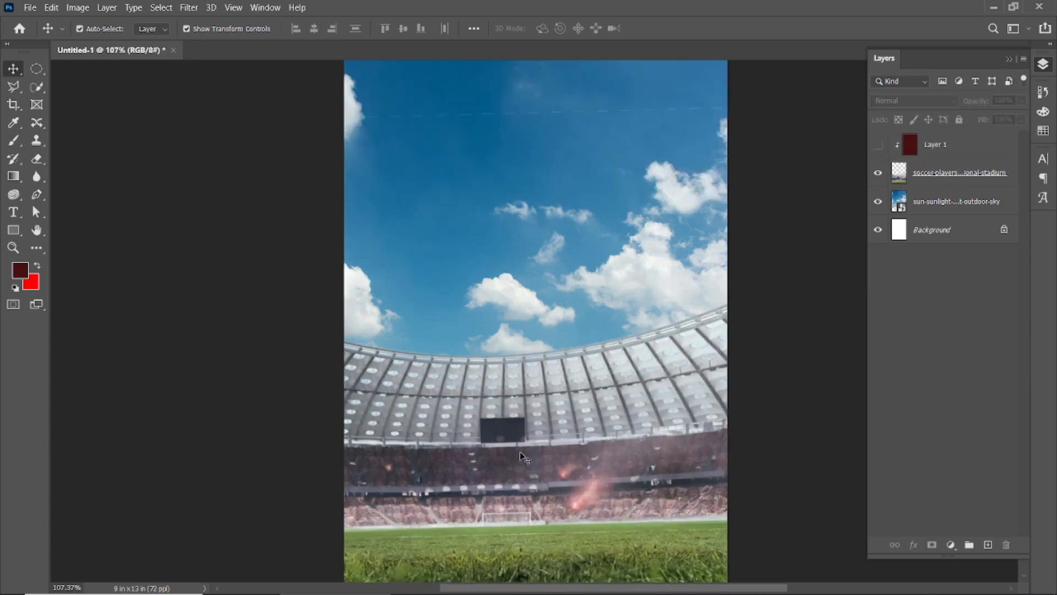
{"action": "left_click", "coordinate": [945, 178]}
{"action": "left_click", "coordinate": [189, 7]}
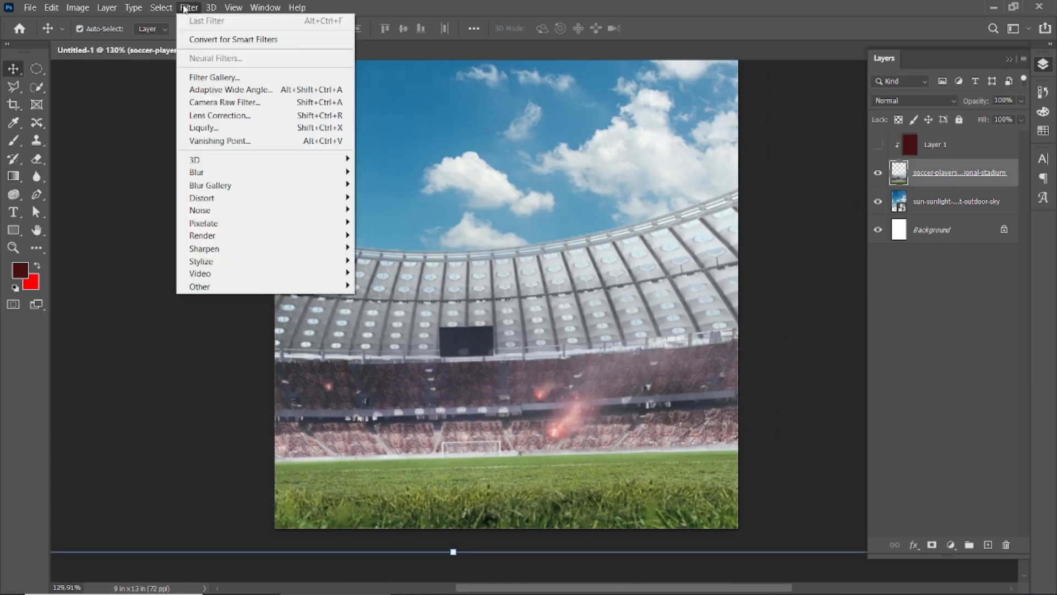
{"action": "left_click", "coordinate": [203, 103]}
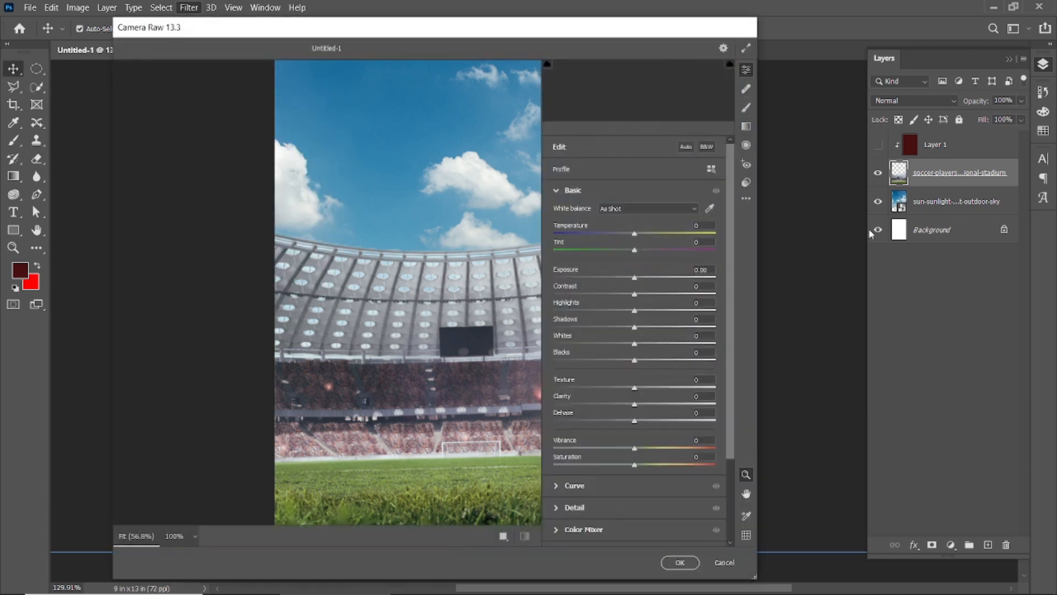
{"action": "left_click_drag", "start_coordinate": [396, 372], "coordinate": [495, 401]}
{"action": "left_click_drag", "start_coordinate": [348, 469], "coordinate": [376, 346]}
{"action": "left_click_drag", "start_coordinate": [634, 278], "coordinate": [600, 311]}
{"action": "left_click_drag", "start_coordinate": [635, 343], "coordinate": [608, 343]}
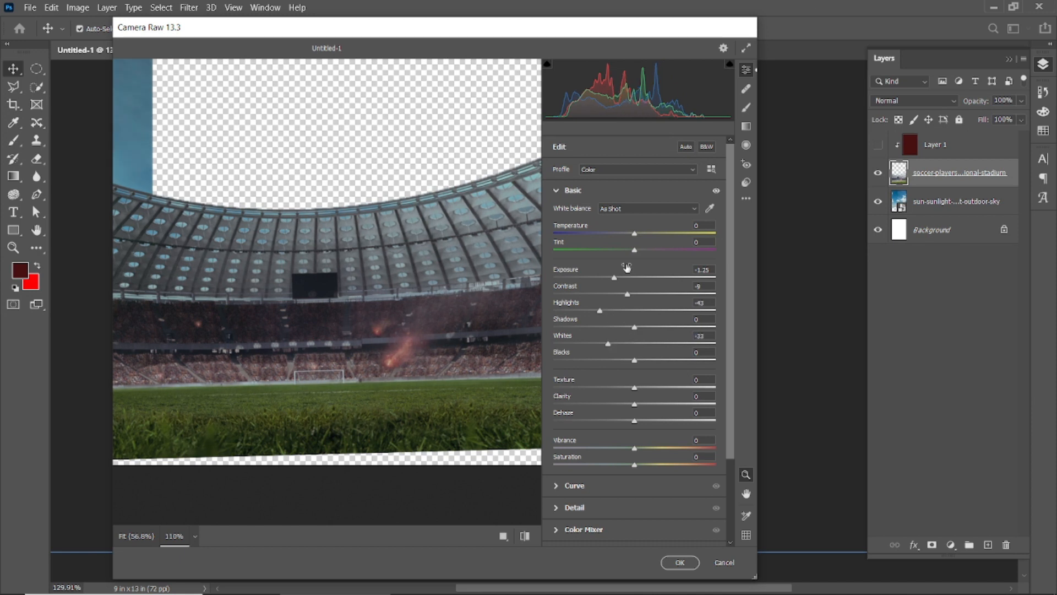
Step: Raise the stadium's texture and clarity, lower its saturation, apply the Camera Raw filter and show the dark red layer again
{"action": "left_click_drag", "start_coordinate": [656, 391], "coordinate": [697, 389]}
{"action": "left_click_drag", "start_coordinate": [635, 404], "coordinate": [688, 405]}
{"action": "left_click_drag", "start_coordinate": [634, 464], "coordinate": [607, 465]}
{"action": "left_click", "coordinate": [680, 563]}
{"action": "left_click", "coordinate": [879, 144]}
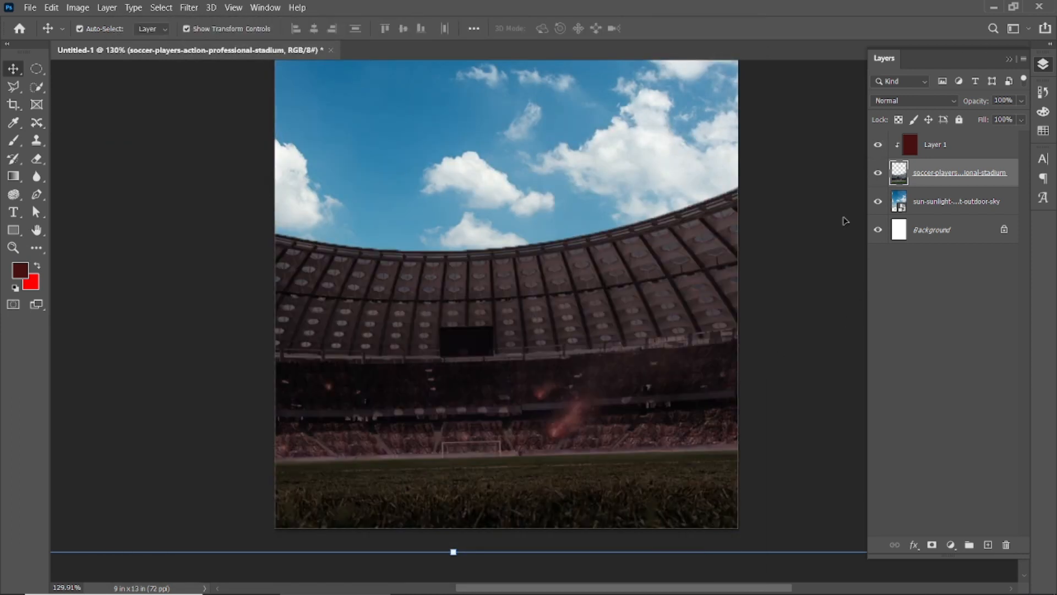
{"action": "left_click", "coordinate": [946, 202]}
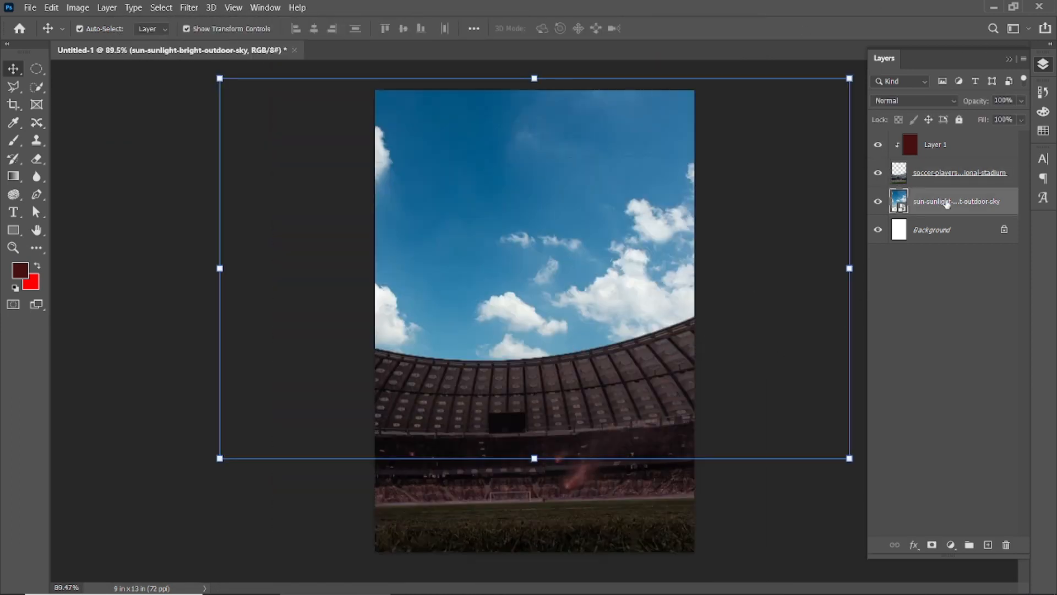
{"action": "left_click", "coordinate": [78, 8]}
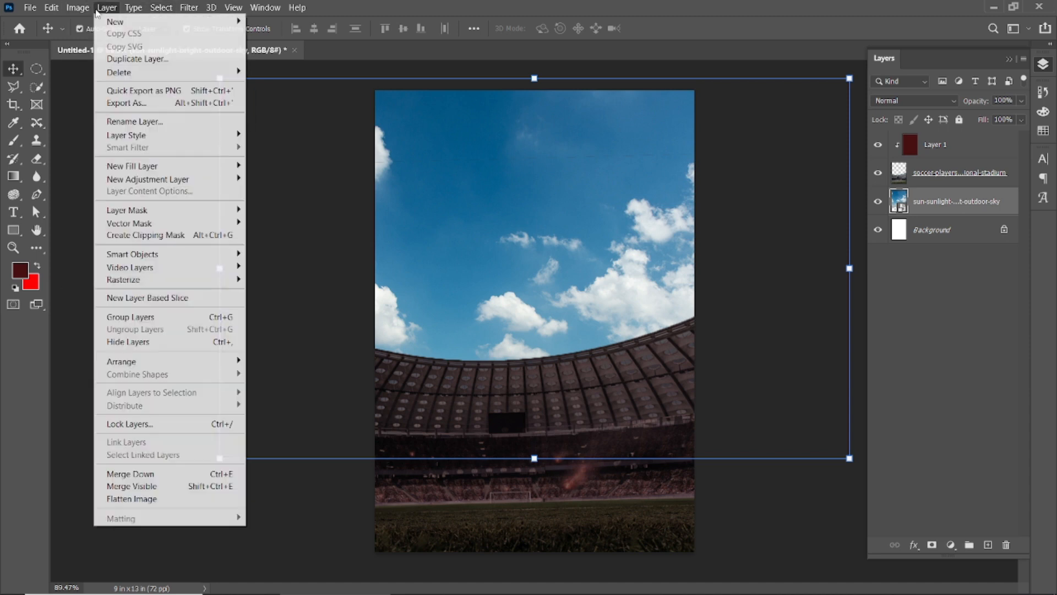
{"action": "mouse_move", "coordinate": [110, 40]}
{"action": "left_click", "coordinate": [249, 110]}
{"action": "left_click_drag", "start_coordinate": [555, 107], "coordinate": [280, 277]}
{"action": "left_click_drag", "start_coordinate": [216, 359], "coordinate": [134, 352]}
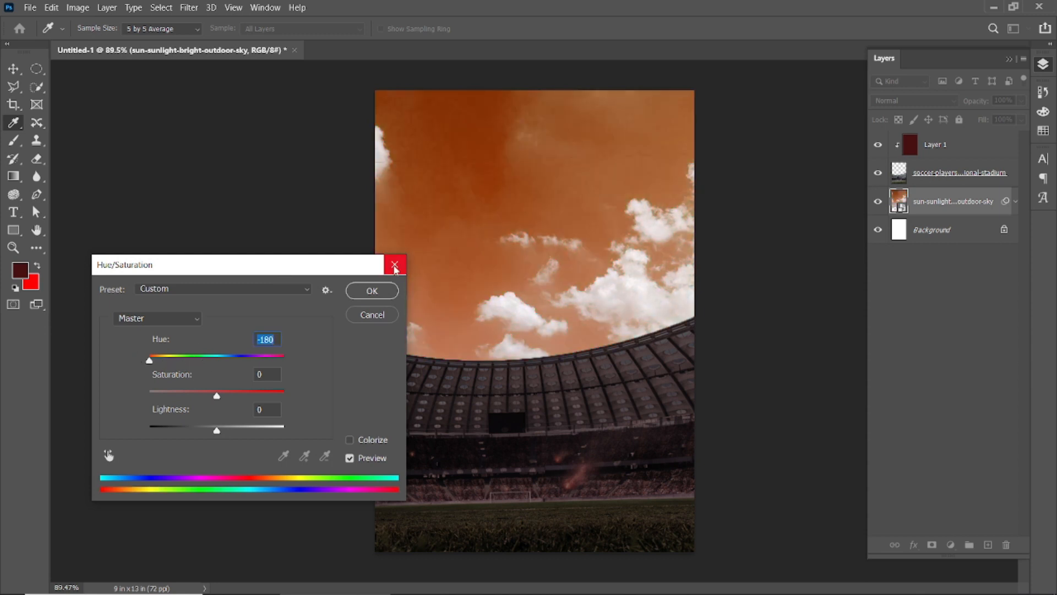
{"action": "left_click", "coordinate": [395, 265]}
Step: Adjust the sky layer in Camera Raw: exposure -1.20, contrast +11, highlights -37, texture +60, clarity -4 and saturation -33
{"action": "left_click", "coordinate": [189, 7]}
{"action": "left_click", "coordinate": [259, 102]}
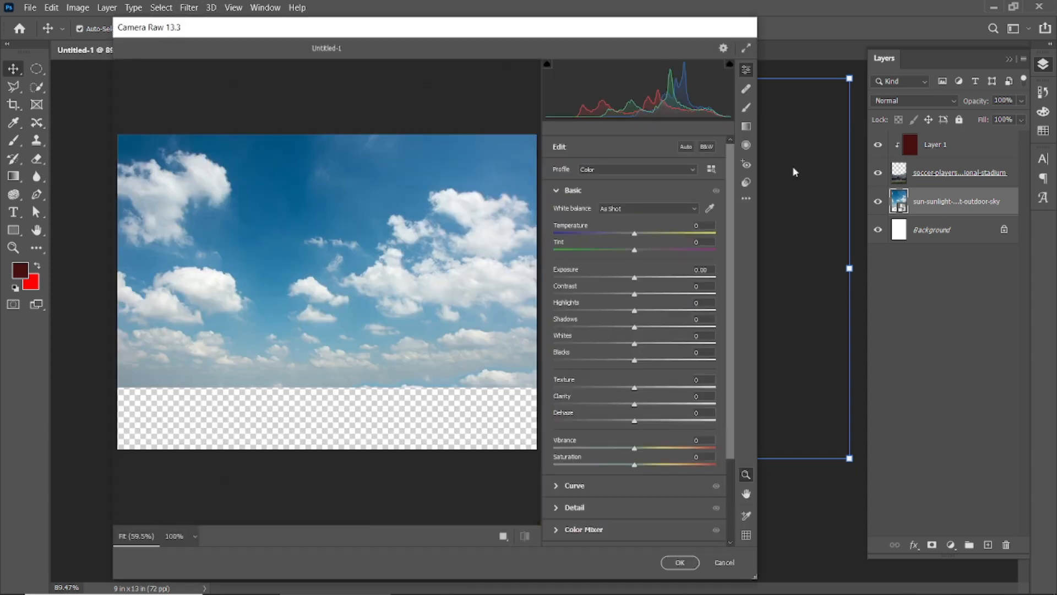
{"action": "left_click_drag", "start_coordinate": [628, 286], "coordinate": [604, 317]}
{"action": "mouse_move", "coordinate": [634, 388]}
{"action": "left_mouse_down"}
{"action": "mouse_move", "coordinate": [684, 388]}
{"action": "mouse_move", "coordinate": [632, 406]}
{"action": "left_mouse_up"}
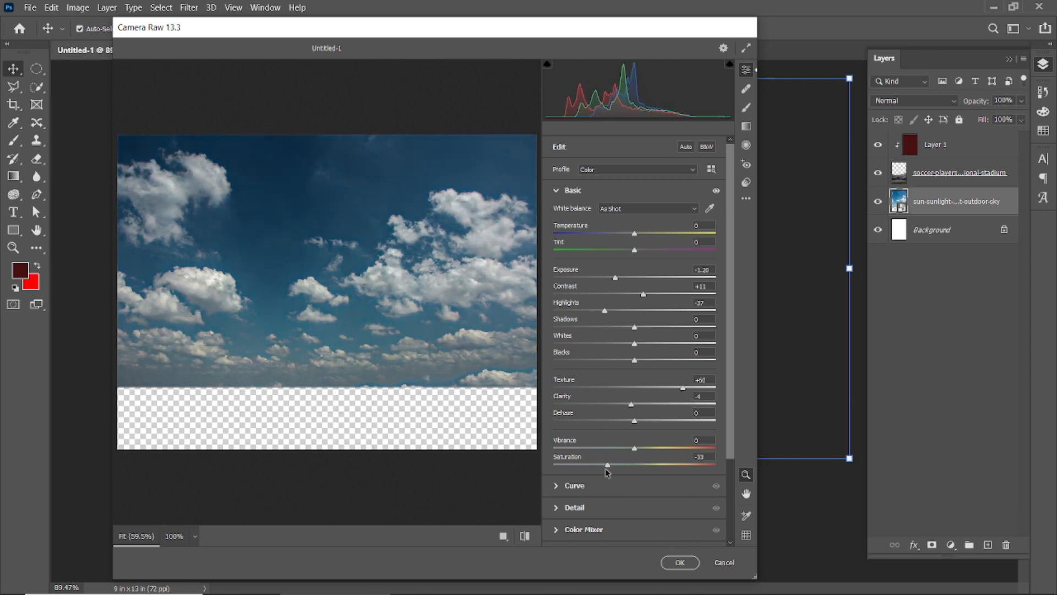
Step: Raise the Reds saturation in the Color Mixer and apply the Camera Raw filter to the sky
{"action": "left_click", "coordinate": [567, 190]}
{"action": "left_click", "coordinate": [558, 260]}
{"action": "left_click", "coordinate": [557, 257]}
{"action": "left_click", "coordinate": [557, 258]}
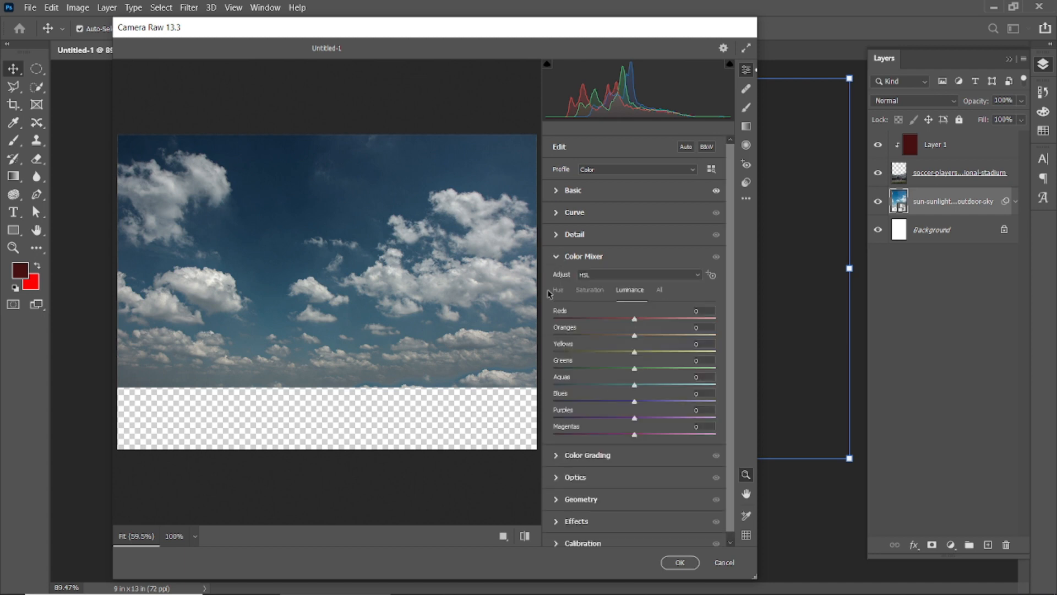
{"action": "left_click", "coordinate": [592, 290]}
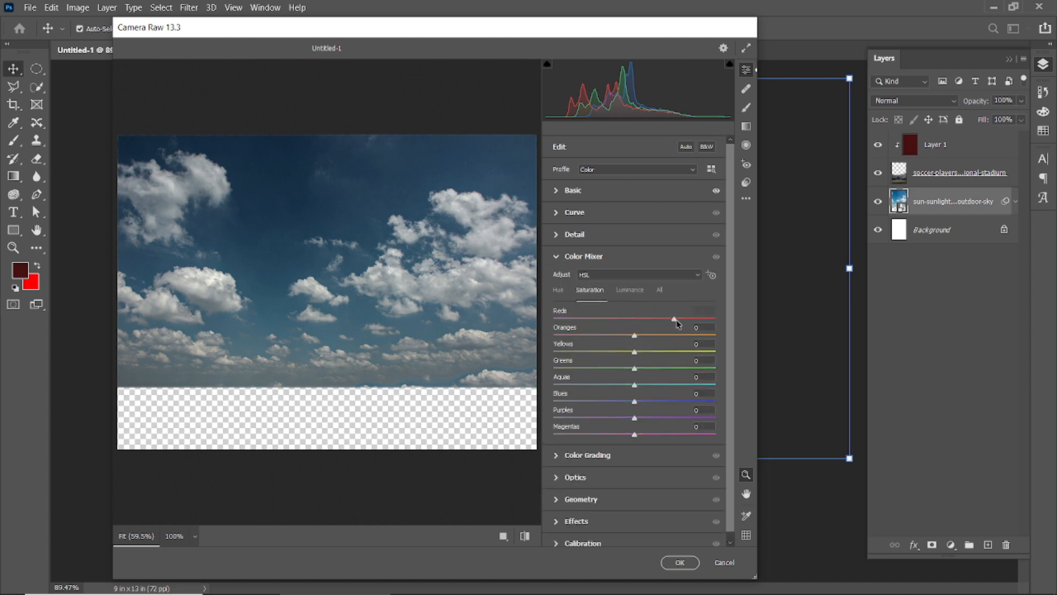
{"action": "left_click", "coordinate": [629, 290]}
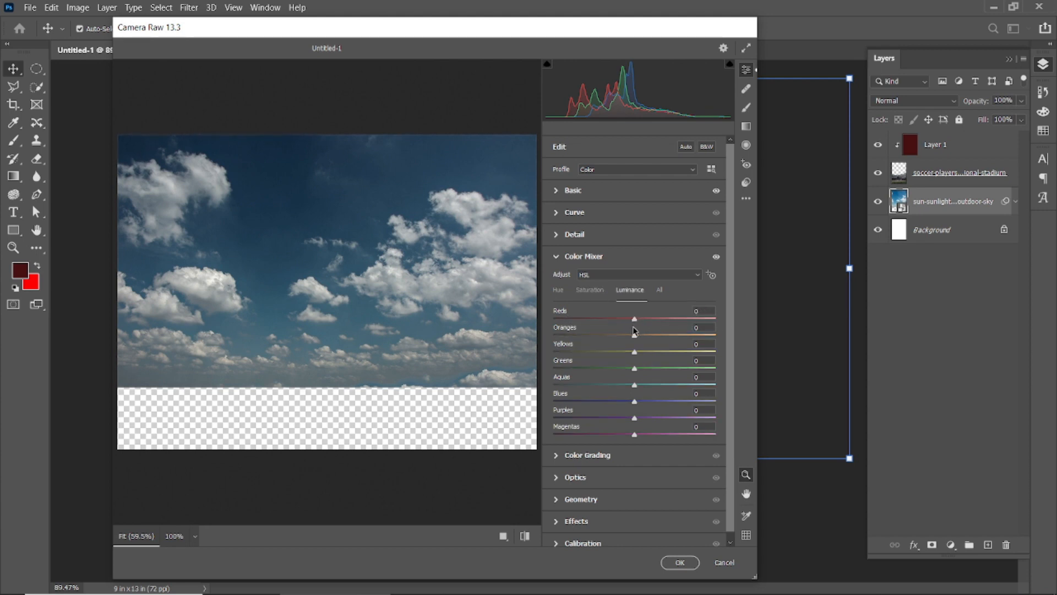
{"action": "left_click", "coordinate": [671, 560]}
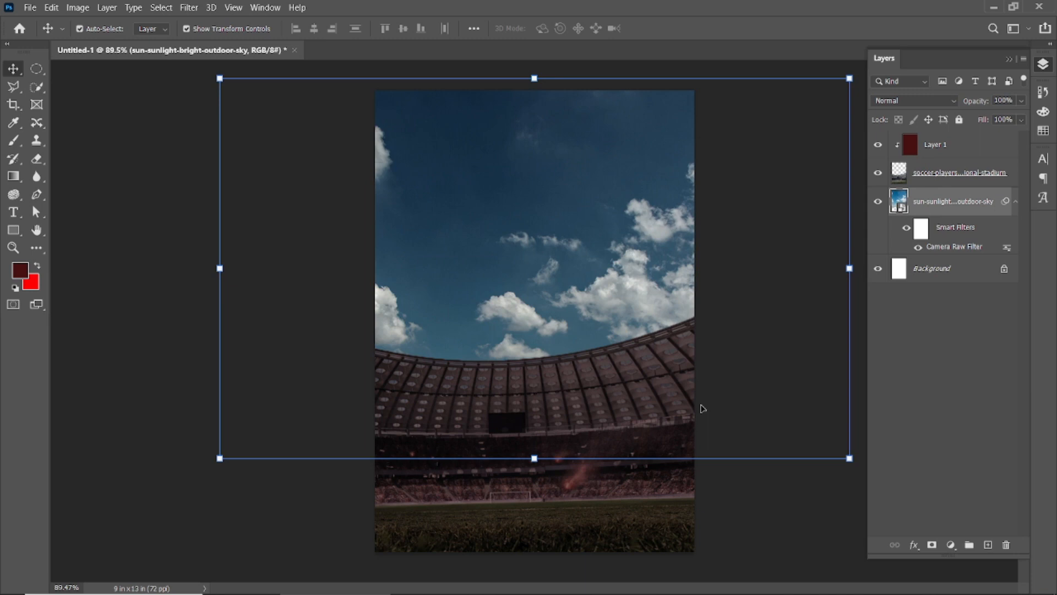
Step: Duplicate the dark red Multiply layer above the sky layer, clip it to the sky and compare the image without it
{"action": "left_click_drag", "start_coordinate": [957, 137], "coordinate": [911, 204]}
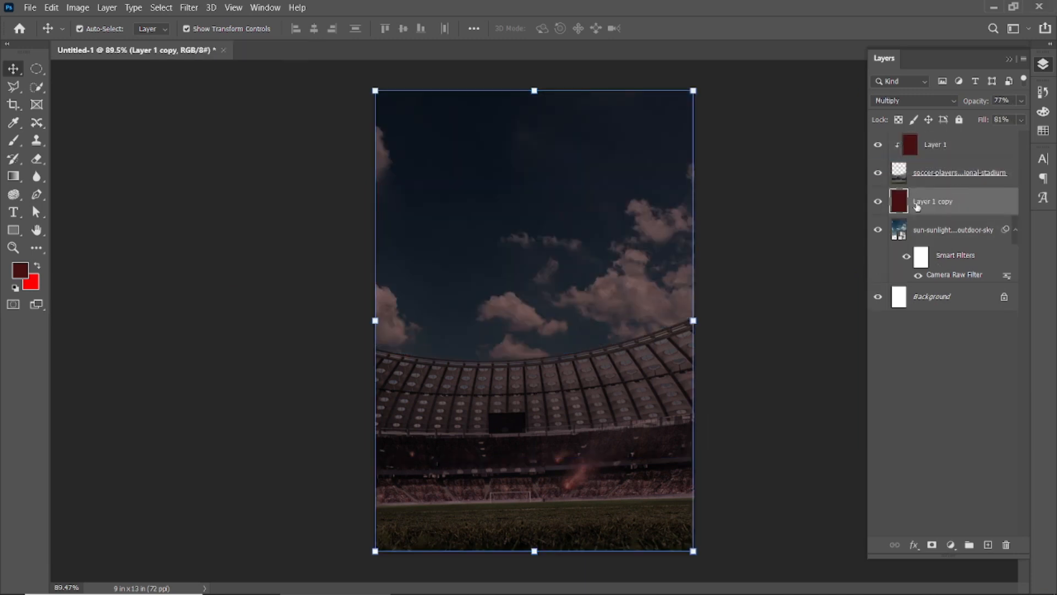
{"action": "left_click", "coordinate": [934, 213], "text": "alt"}
{"action": "left_click", "coordinate": [863, 233]}
{"action": "left_click", "coordinate": [878, 205]}
{"action": "left_click", "coordinate": [877, 205]}
{"action": "scroll", "coordinate": [561, 472], "scroll_direction": "up", "scroll_amount": 2}
{"action": "scroll", "coordinate": [572, 462], "scroll_direction": "down", "scroll_amount": 3}
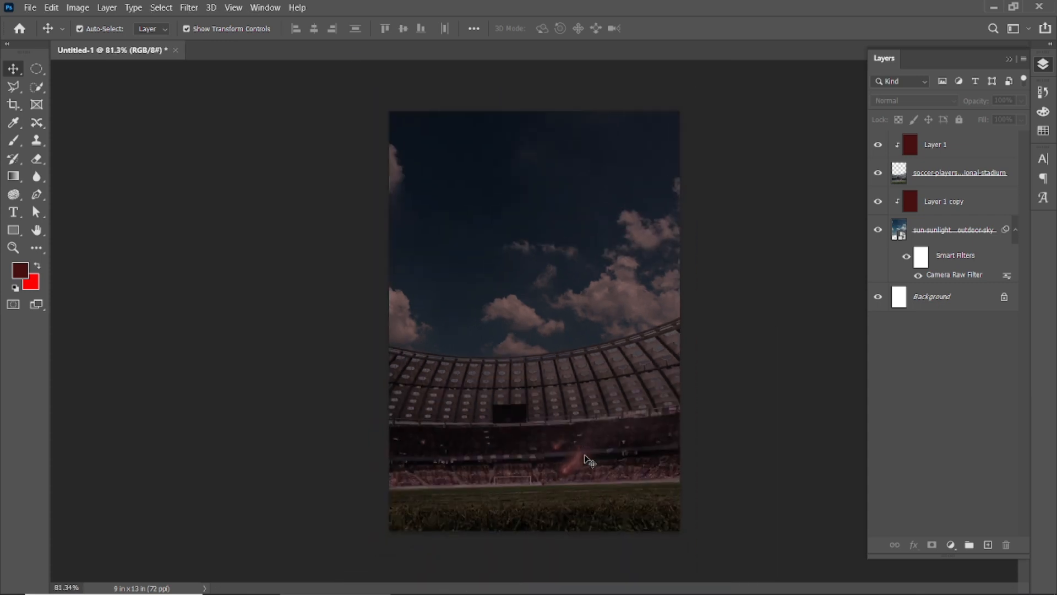
Step: Open the player photo FX8AQq9XgAErA-4.jpg as a separate document and unlock its background layer
{"action": "left_click", "coordinate": [51, 7]}
{"action": "mouse_move", "coordinate": [30, 8]}
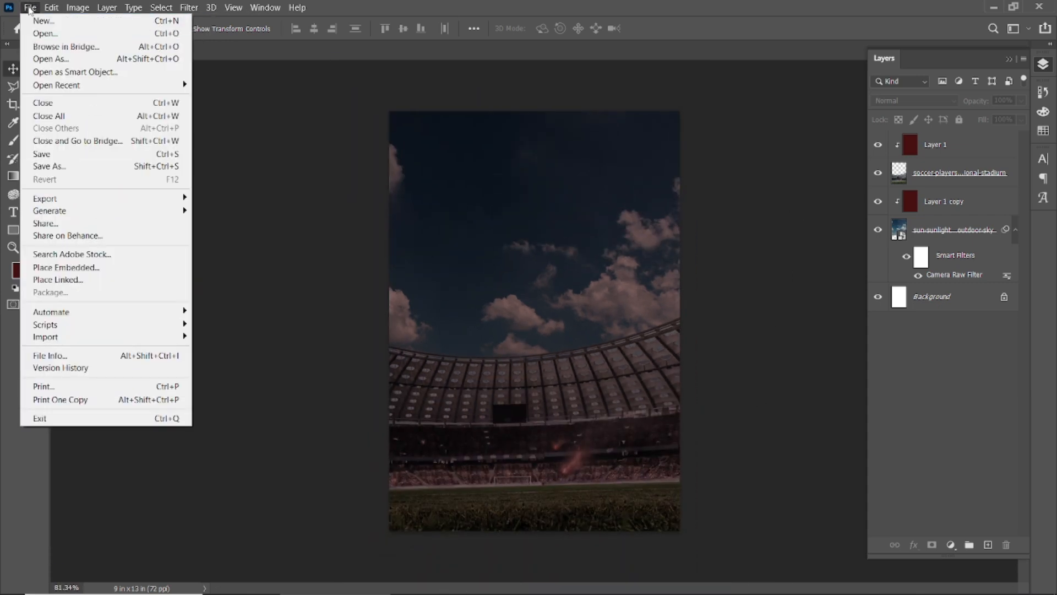
{"action": "left_click", "coordinate": [45, 33]}
{"action": "double_click", "coordinate": [413, 248]}
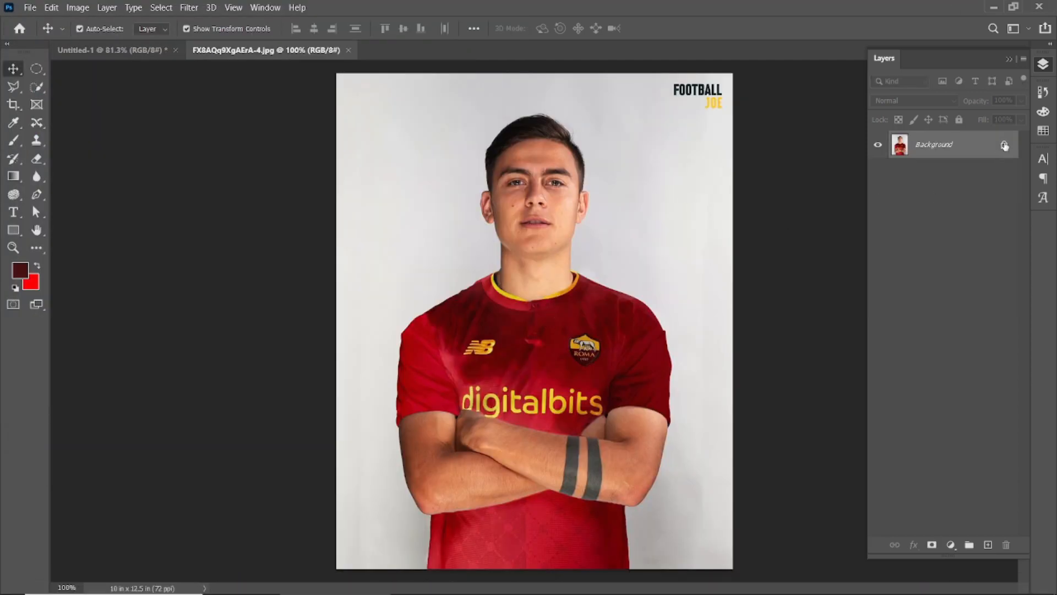
{"action": "left_click", "coordinate": [1005, 145]}
Step: Select the player in the photo with Select Subject and inspect the selection edge around the hair
{"action": "key", "text": "w"}
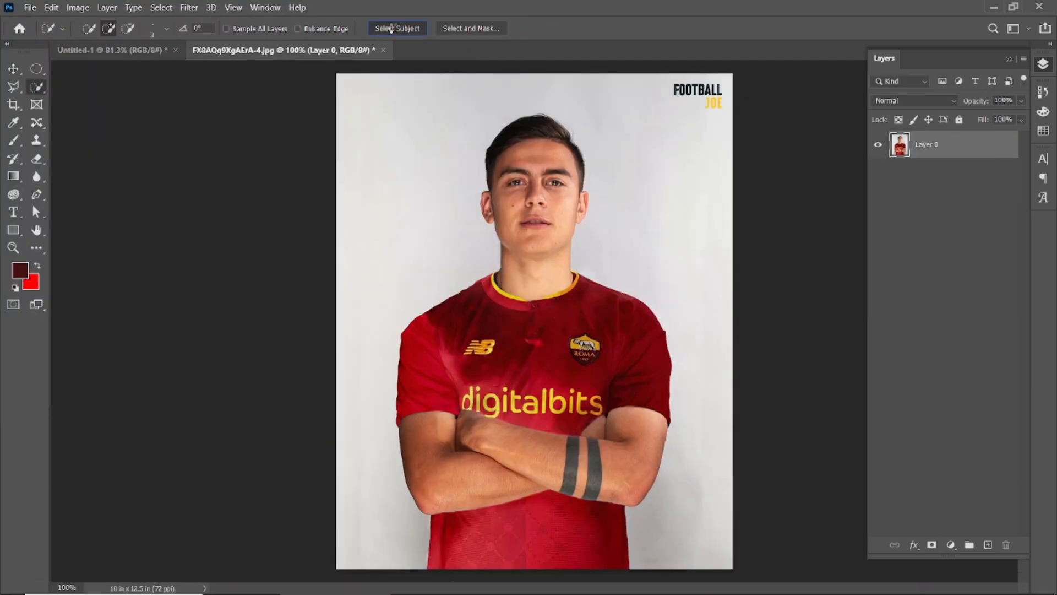
{"action": "left_click", "coordinate": [396, 28]}
{"action": "scroll", "coordinate": [528, 101], "scroll_direction": "up", "scroll_amount": 5}
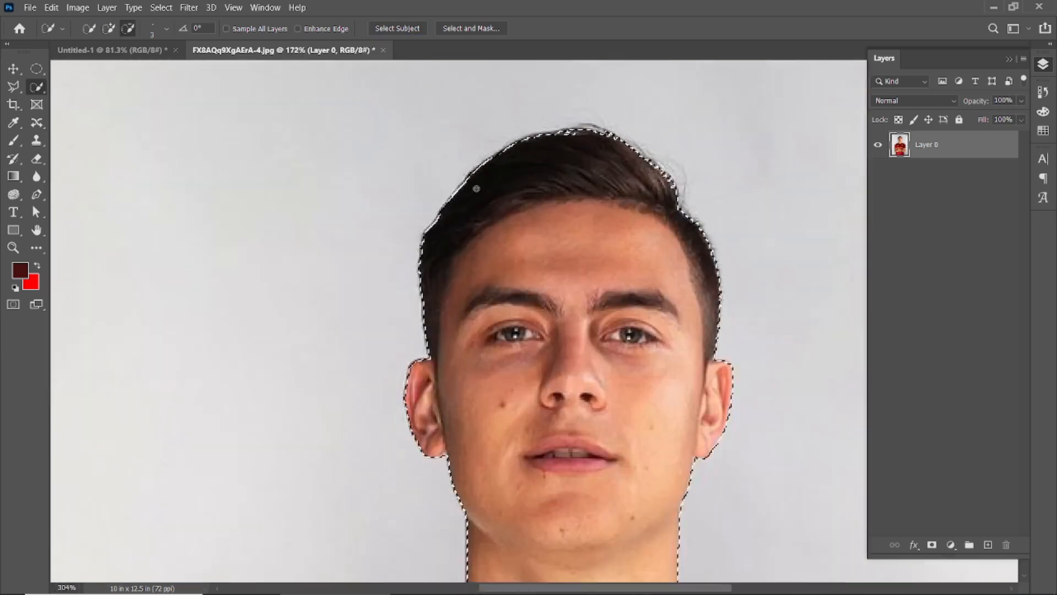
{"action": "scroll", "coordinate": [528, 344], "scroll_direction": "down", "scroll_amount": 6}
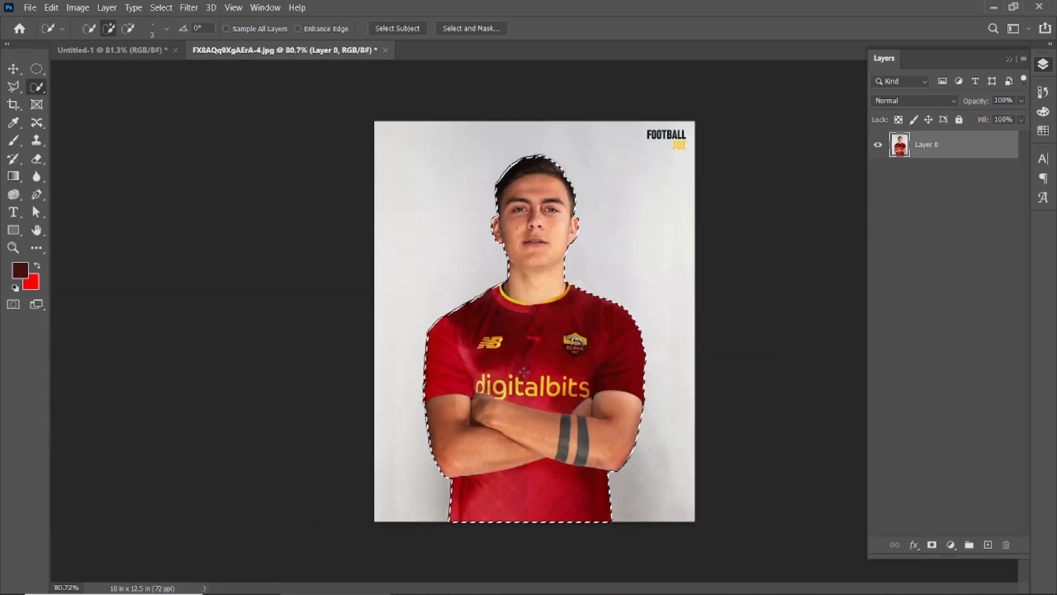
Step: Invert the player selection, delete the photo's grey background and deselect
{"action": "key", "text": "ctrl+shift+i"}
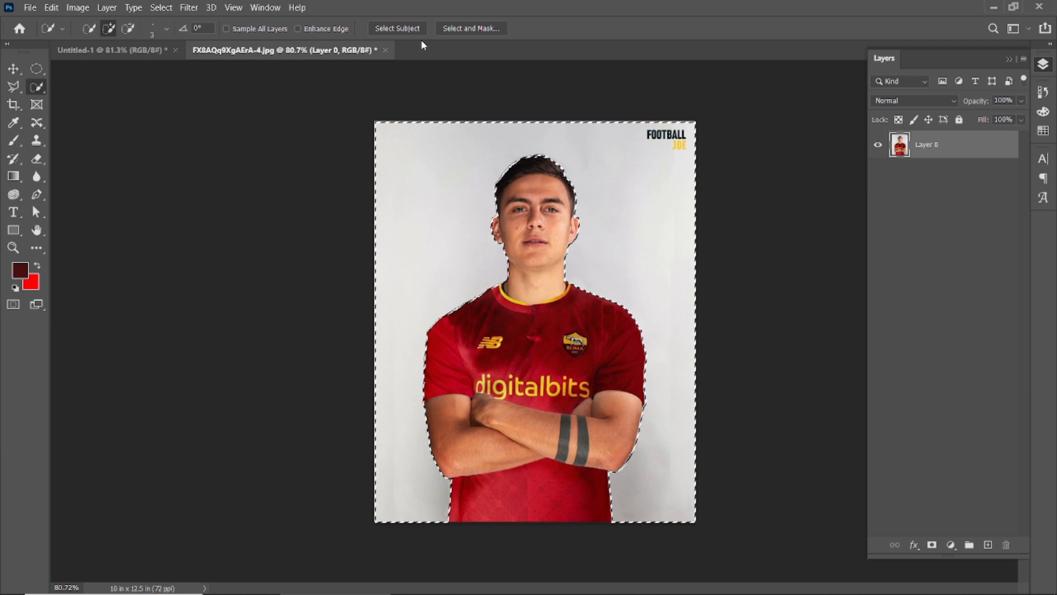
{"action": "key", "text": "Delete"}
{"action": "key", "text": "ctrl+d"}
Step: Move the cut-out player into the Untitled-1 poster and place its layer directly below the stadium layer
{"action": "key", "text": "v"}
{"action": "left_click_drag", "start_coordinate": [515, 269], "coordinate": [144, 53]}
{"action": "left_click_drag", "start_coordinate": [500, 309], "coordinate": [500, 309]}
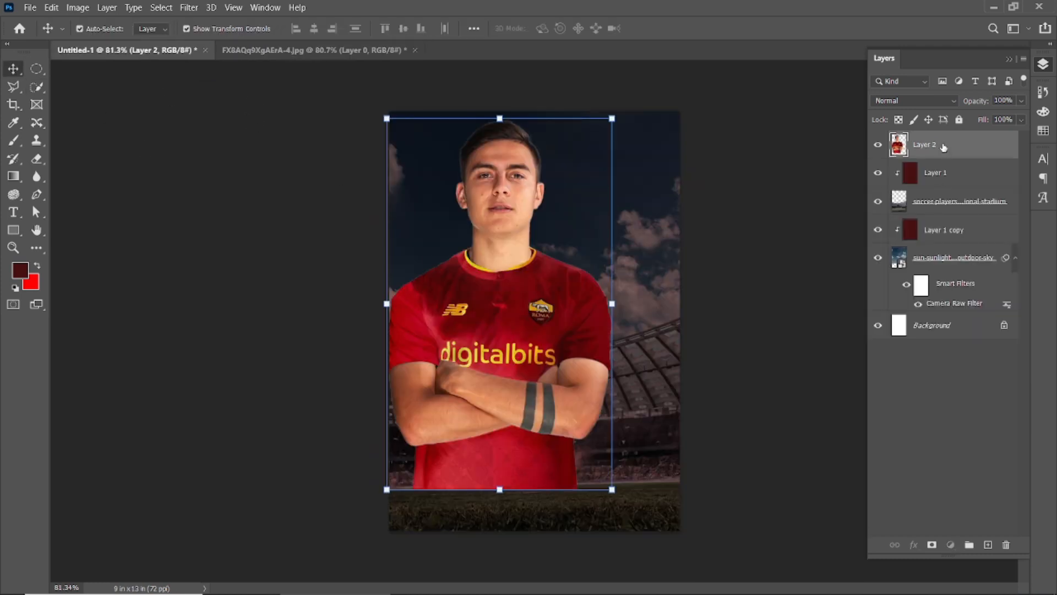
{"action": "key", "text": "ctrl+bracketleft"}
{"action": "key", "text": "ctrl+bracketleft"}
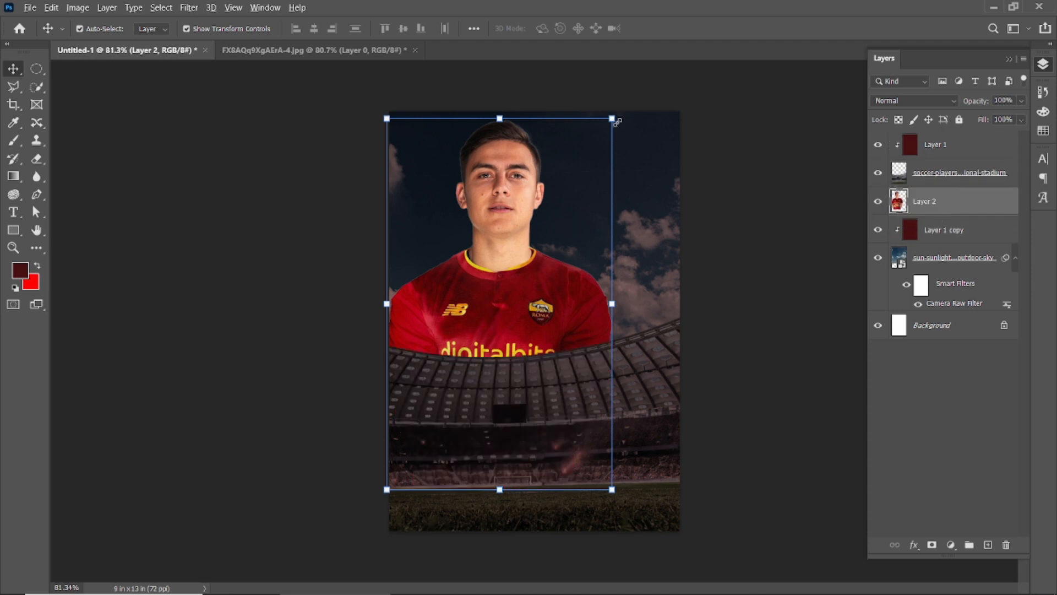
Step: Scale the player down to about 80% and position him with his upper body rising above the stadium rim
{"action": "left_click_drag", "start_coordinate": [614, 118], "coordinate": [579, 172]}
{"action": "left_click_drag", "start_coordinate": [527, 269], "coordinate": [538, 272]}
{"action": "left_click_drag", "start_coordinate": [589, 175], "coordinate": [603, 160]}
{"action": "left_click_drag", "start_coordinate": [531, 262], "coordinate": [521, 253]}
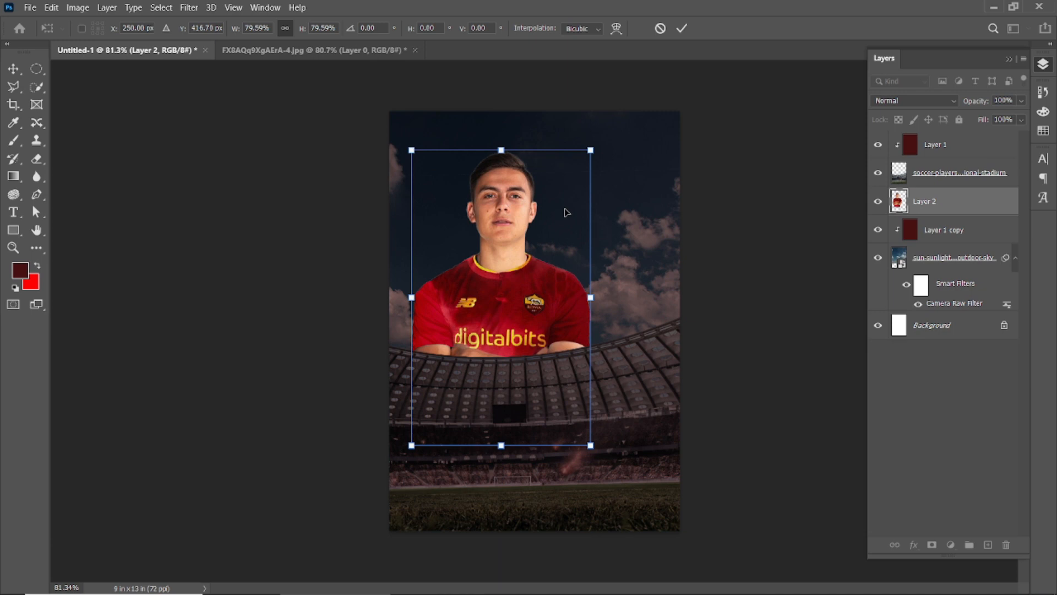
{"action": "left_click_drag", "start_coordinate": [598, 149], "coordinate": [603, 145]}
{"action": "left_click", "coordinate": [684, 28]}
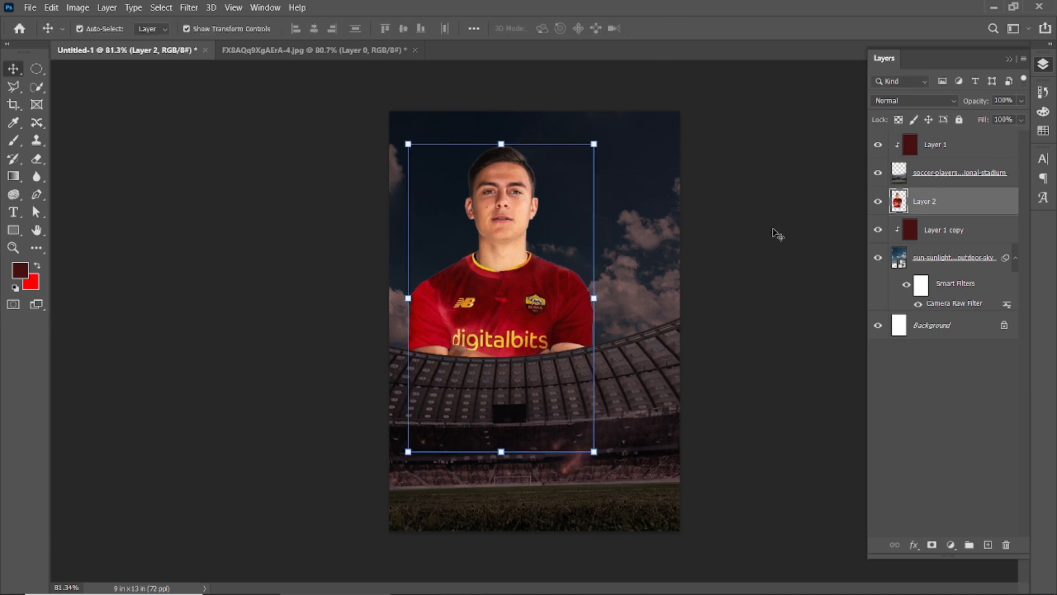
Step: Start a Camera Raw filter on the player with Exposure -0.90, Whites +10, Texture +10 and Clarity +77
{"action": "left_click", "coordinate": [189, 7]}
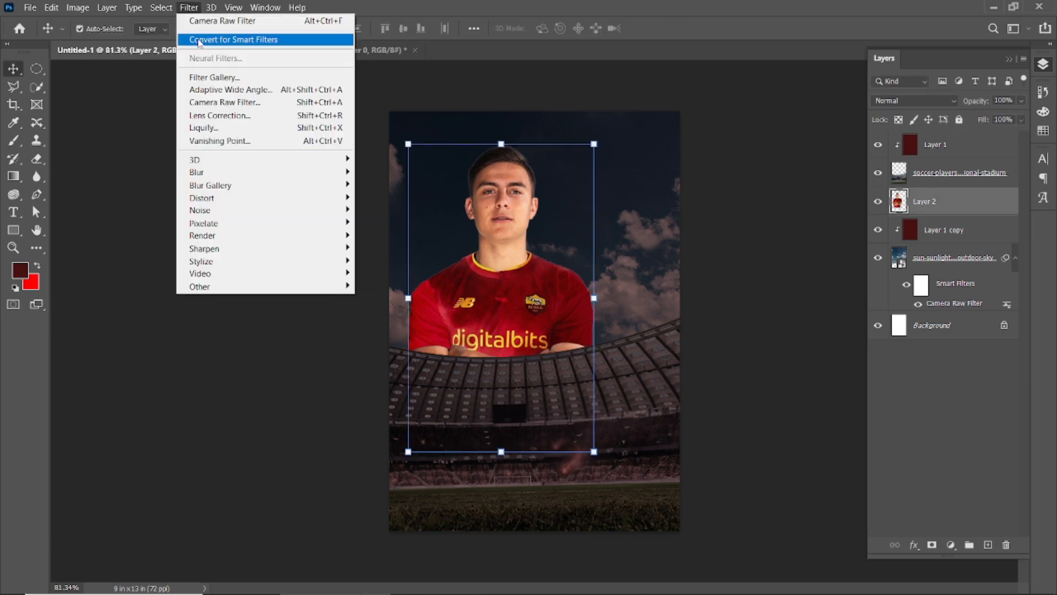
{"action": "left_click", "coordinate": [206, 104]}
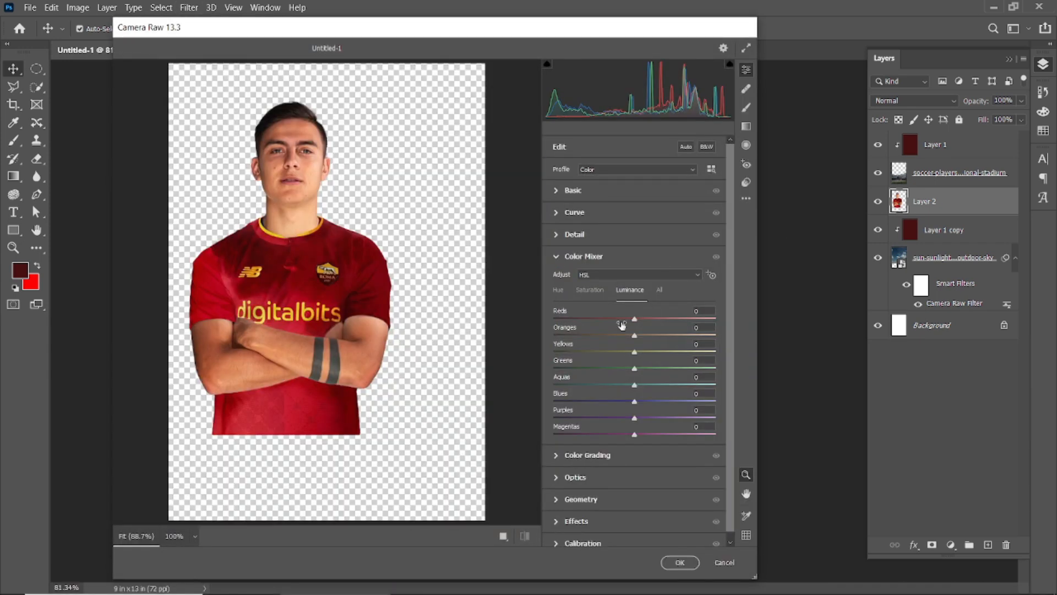
{"action": "left_click_drag", "start_coordinate": [633, 279], "coordinate": [642, 344]}
{"action": "mouse_move", "coordinate": [636, 388]}
{"action": "left_mouse_down"}
{"action": "mouse_move", "coordinate": [697, 404]}
{"action": "mouse_move", "coordinate": [642, 389]}
{"action": "left_mouse_up"}
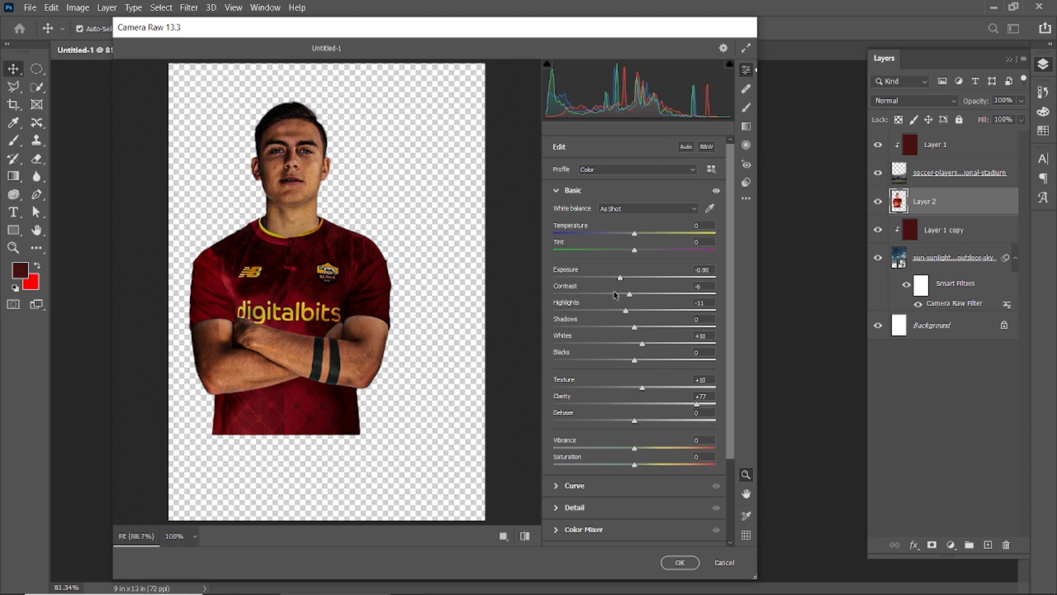
Step: Set the player's Contrast to -33, Highlights to -3 and Saturation to -27, apply the filter and nudge him slightly up and left
{"action": "mouse_move", "coordinate": [632, 295]}
{"action": "left_mouse_down"}
{"action": "mouse_move", "coordinate": [573, 295]}
{"action": "mouse_move", "coordinate": [659, 311]}
{"action": "mouse_move", "coordinate": [632, 311]}
{"action": "left_mouse_up"}
{"action": "left_click_drag", "start_coordinate": [634, 464], "coordinate": [612, 465]}
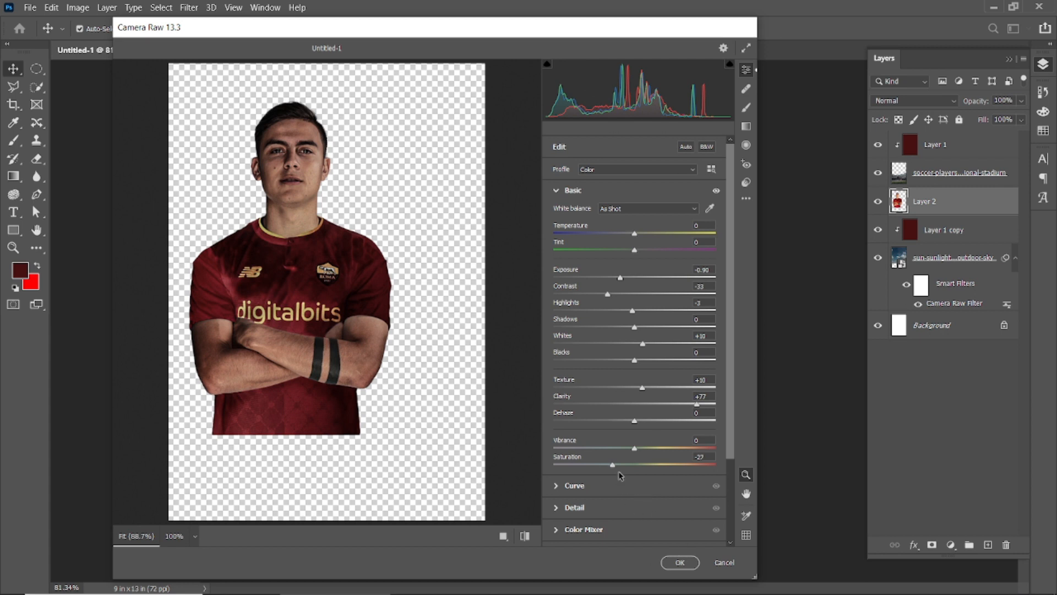
{"action": "left_click", "coordinate": [688, 562]}
{"action": "left_click_drag", "start_coordinate": [522, 273], "coordinate": [507, 268]}
{"action": "left_click", "coordinate": [725, 225]}
Step: Add a new layer above all others and choose the last textured brush of the Digital-Painting-All-Brush set at 1811 px
{"action": "left_click", "coordinate": [987, 546]}
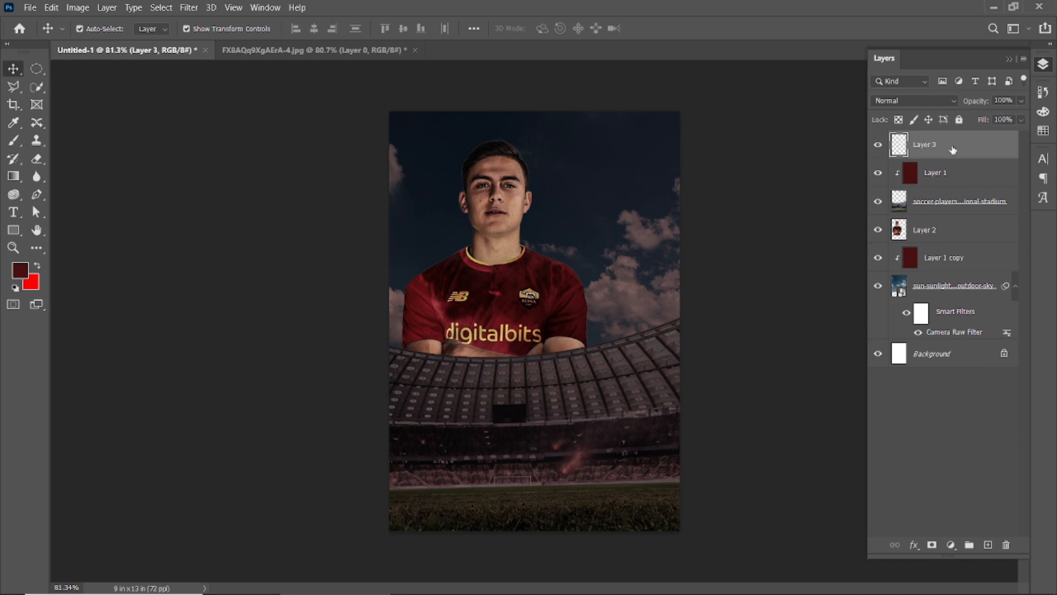
{"action": "key", "text": "b"}
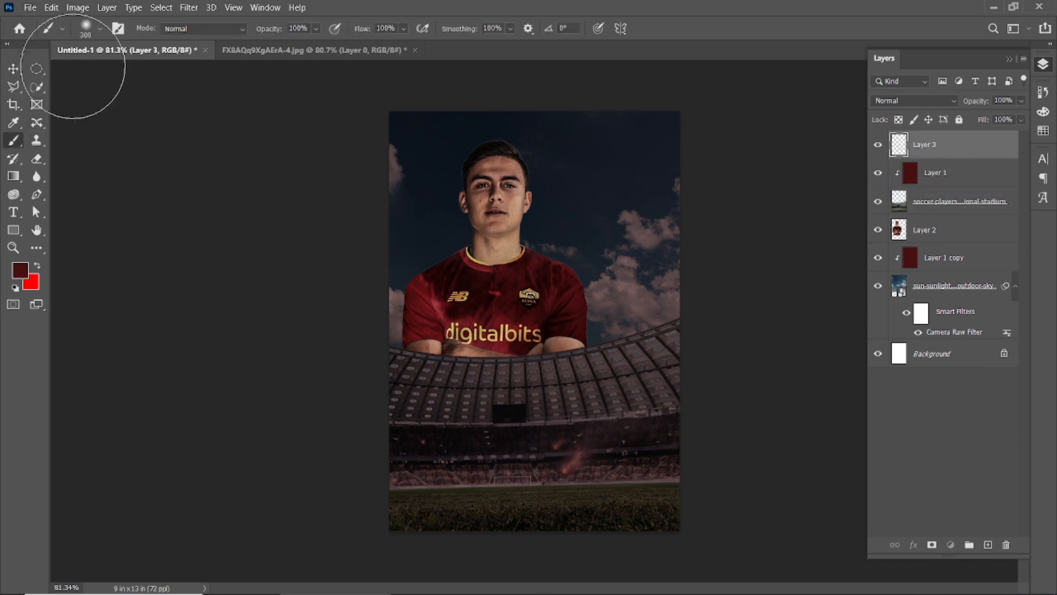
{"action": "left_click", "coordinate": [101, 30]}
{"action": "scroll", "coordinate": [117, 263], "scroll_direction": "down", "scroll_amount": 5}
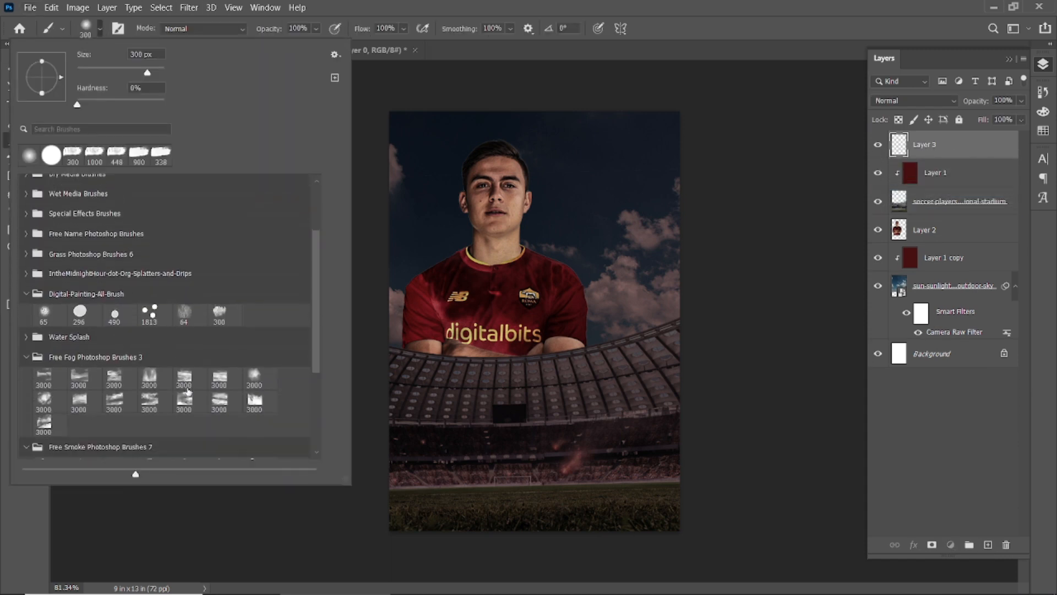
{"action": "scroll", "coordinate": [221, 262], "scroll_direction": "down", "scroll_amount": 1}
{"action": "left_click", "coordinate": [212, 229]}
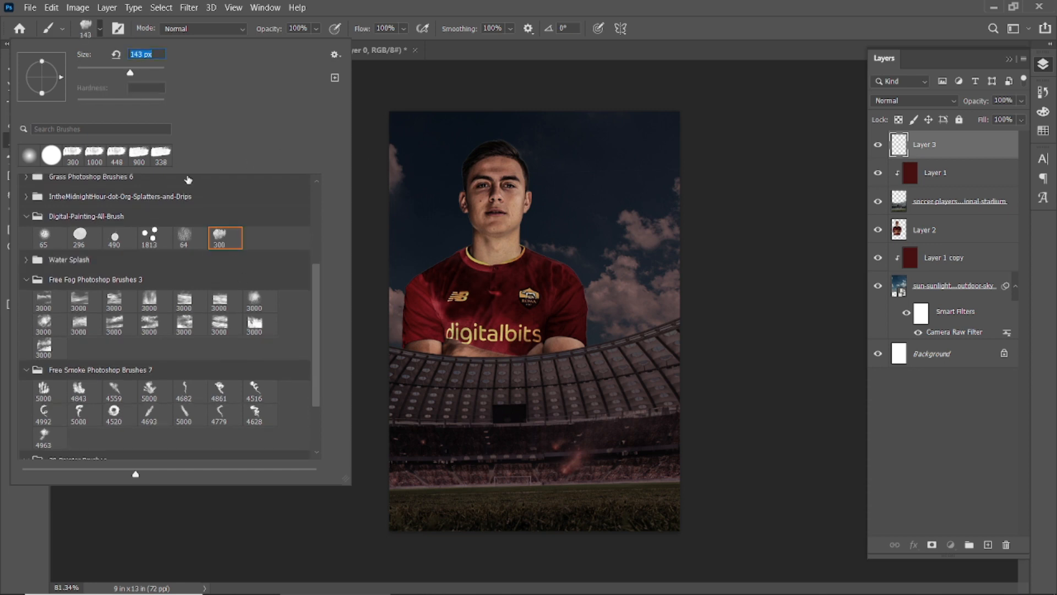
{"action": "type", "text": "1811"}
{"action": "key", "text": "Return"}
Step: Paint dark red texture over the stadium, sky and player on the new layer, reducing the brush to 900 px for the later strokes
{"action": "mouse_move", "coordinate": [578, 346]}
{"action": "left_mouse_down"}
{"action": "mouse_move", "coordinate": [359, 480]}
{"action": "mouse_move", "coordinate": [637, 397]}
{"action": "left_mouse_up"}
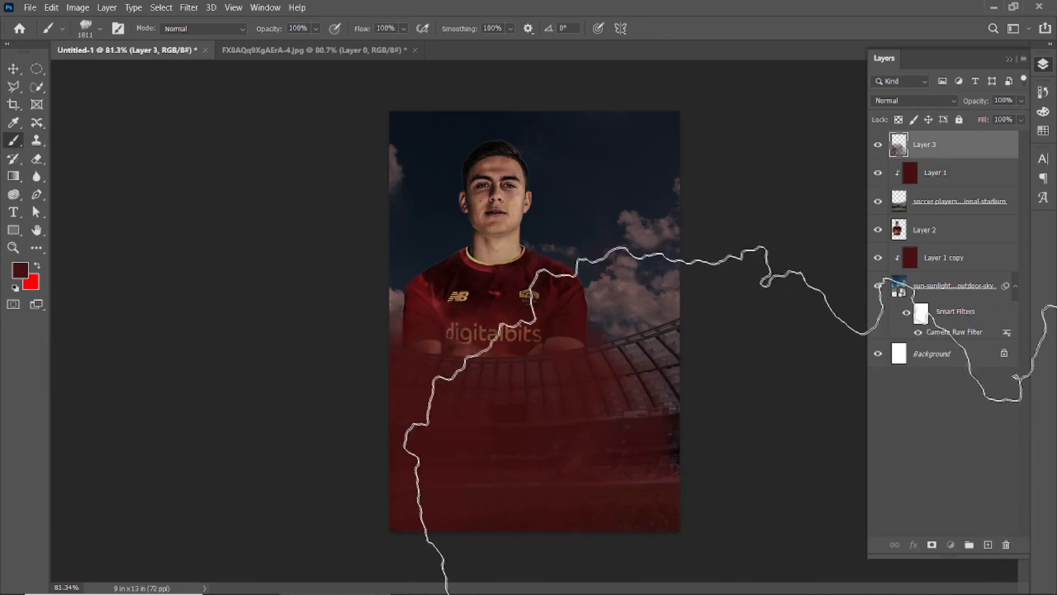
{"action": "key", "text": "bracketleft"}
{"action": "key", "text": "bracketleft"}
{"action": "key", "text": "bracketleft"}
{"action": "key", "text": "bracketleft"}
{"action": "key", "text": "bracketleft"}
{"action": "key", "text": "bracketleft"}
{"action": "key", "text": "bracketleft"}
{"action": "key", "text": "bracketleft"}
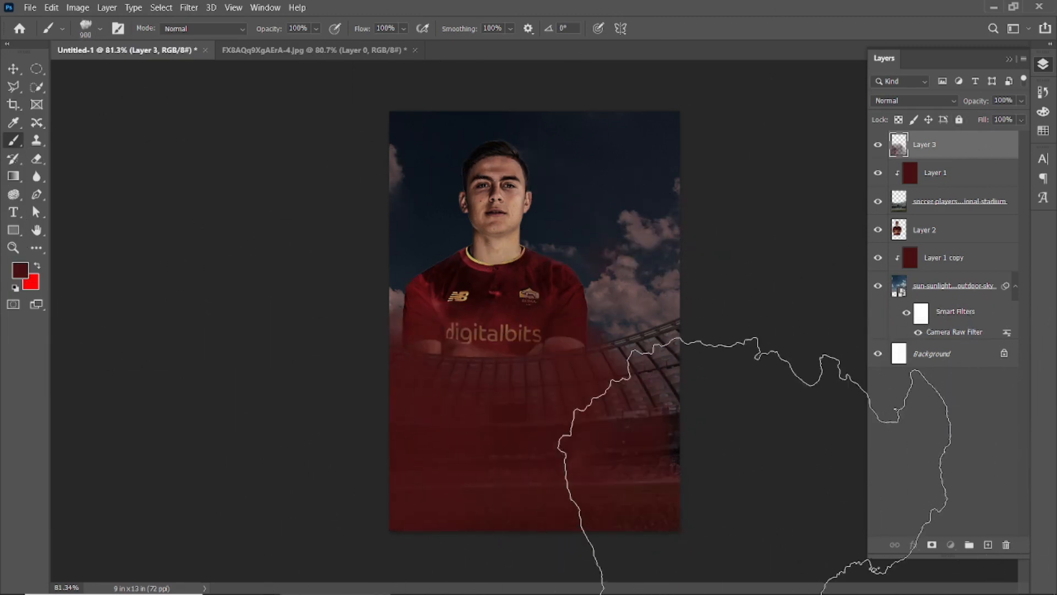
{"action": "left_click", "coordinate": [746, 501]}
{"action": "left_click", "coordinate": [755, 185]}
{"action": "mouse_move", "coordinate": [677, 168]}
{"action": "left_mouse_down"}
{"action": "mouse_move", "coordinate": [725, 324]}
{"action": "mouse_move", "coordinate": [359, 354]}
{"action": "mouse_move", "coordinate": [373, 176]}
{"action": "mouse_move", "coordinate": [402, 143]}
{"action": "mouse_move", "coordinate": [401, 362]}
{"action": "mouse_move", "coordinate": [637, 357]}
{"action": "mouse_move", "coordinate": [624, 200]}
{"action": "mouse_move", "coordinate": [552, 156]}
{"action": "mouse_move", "coordinate": [620, 314]}
{"action": "mouse_move", "coordinate": [696, 333]}
{"action": "left_mouse_up"}
Step: Move the player layer to the top of the stack, above the painted red layer
{"action": "key", "text": "v"}
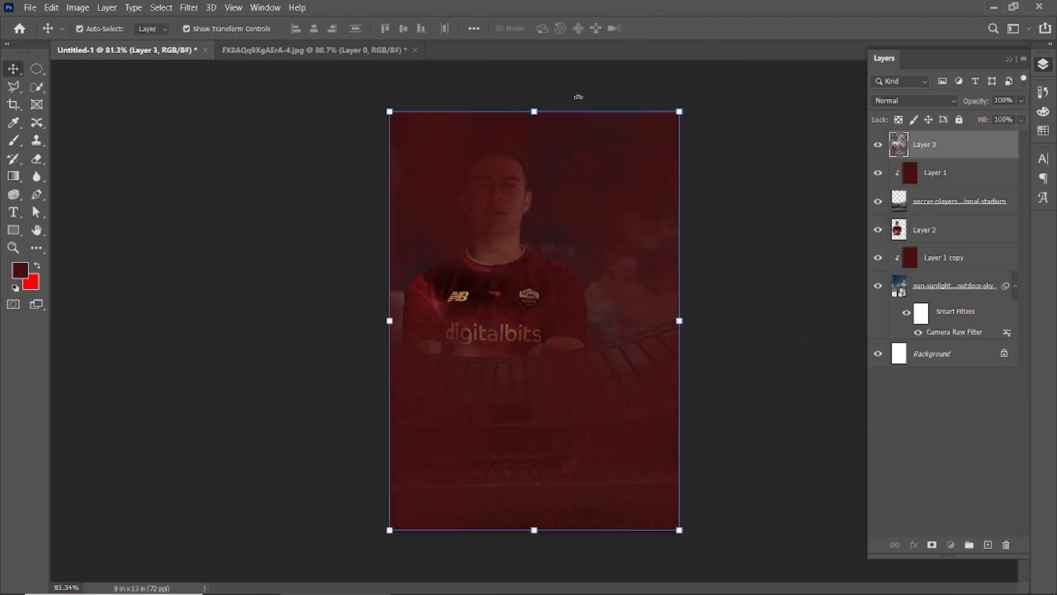
{"action": "left_click", "coordinate": [935, 229]}
{"action": "left_click_drag", "start_coordinate": [935, 230], "coordinate": [942, 138]}
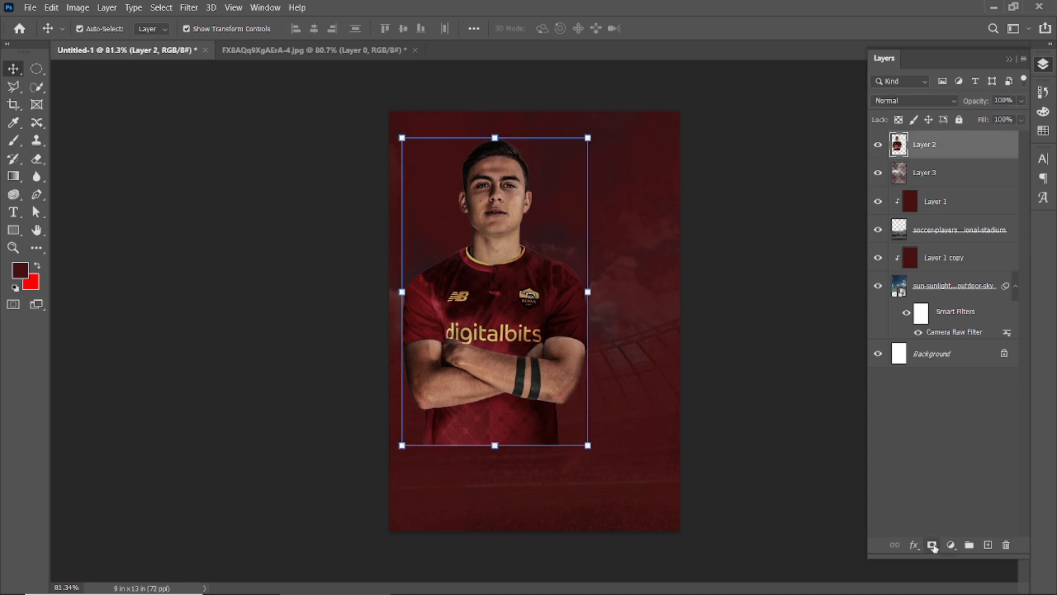
Step: Try to fade the player's arms and lower body with a layer mask and a large soft round black brush
{"action": "left_click", "coordinate": [933, 545]}
{"action": "left_click", "coordinate": [13, 141]}
{"action": "left_click", "coordinate": [91, 34]}
{"action": "left_click", "coordinate": [75, 158]}
{"action": "left_click", "coordinate": [368, 6]}
{"action": "left_click_drag", "start_coordinate": [576, 545], "coordinate": [453, 529]}
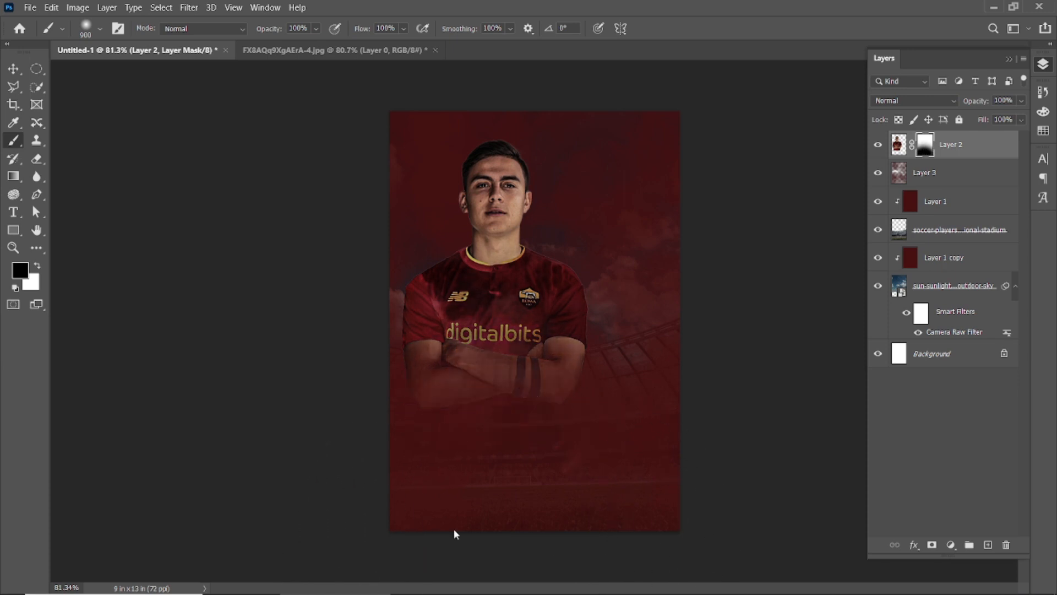
{"action": "mouse_move", "coordinate": [398, 481]}
{"action": "left_mouse_down"}
{"action": "mouse_move", "coordinate": [521, 460]}
{"action": "mouse_move", "coordinate": [570, 440]}
{"action": "mouse_move", "coordinate": [433, 453]}
{"action": "mouse_move", "coordinate": [569, 441]}
{"action": "mouse_move", "coordinate": [623, 407]}
{"action": "mouse_move", "coordinate": [468, 438]}
{"action": "mouse_move", "coordinate": [400, 432]}
{"action": "mouse_move", "coordinate": [611, 458]}
{"action": "left_mouse_up"}
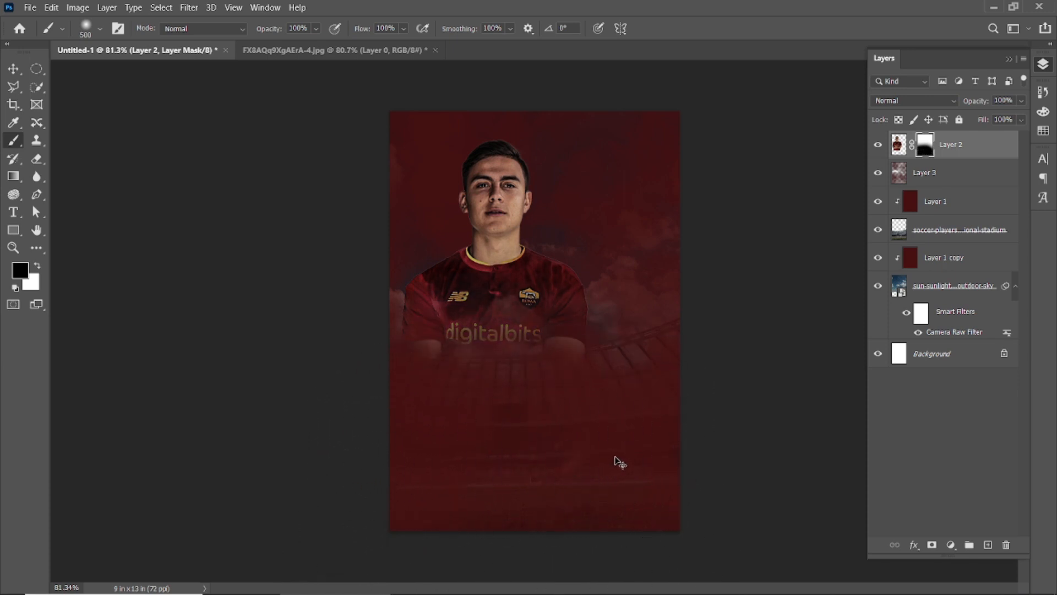
Step: Undo the mask strokes and the layer mask on the player layer
{"action": "key", "text": "ctrl+z"}
{"action": "key", "text": "ctrl+z"}
{"action": "key", "text": "ctrl+z"}
{"action": "key", "text": "ctrl+z"}
{"action": "key", "text": "ctrl+z"}
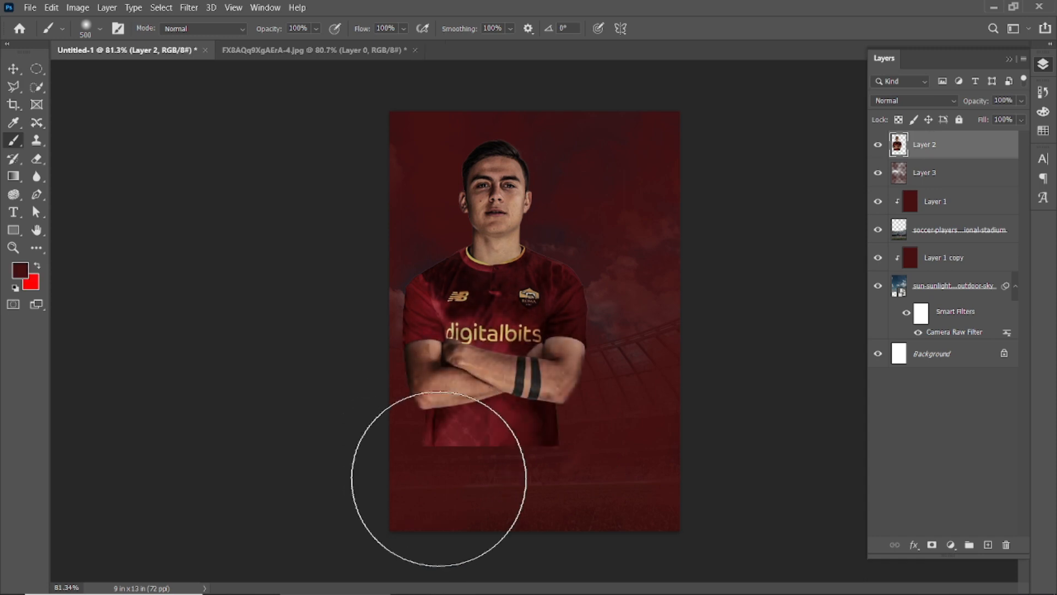
Step: Mask the player layer and fade out his forearms and lower torso with a 250 px soft black brush
{"action": "key", "text": "bracketleft"}
{"action": "key", "text": "bracketleft"}
{"action": "key", "text": "bracketleft"}
{"action": "mouse_move", "coordinate": [427, 454]}
{"action": "left_mouse_down"}
{"action": "mouse_move", "coordinate": [365, 448]}
{"action": "mouse_move", "coordinate": [676, 415]}
{"action": "mouse_move", "coordinate": [364, 439]}
{"action": "mouse_move", "coordinate": [690, 399]}
{"action": "mouse_move", "coordinate": [479, 416]}
{"action": "mouse_move", "coordinate": [350, 410]}
{"action": "left_mouse_up"}
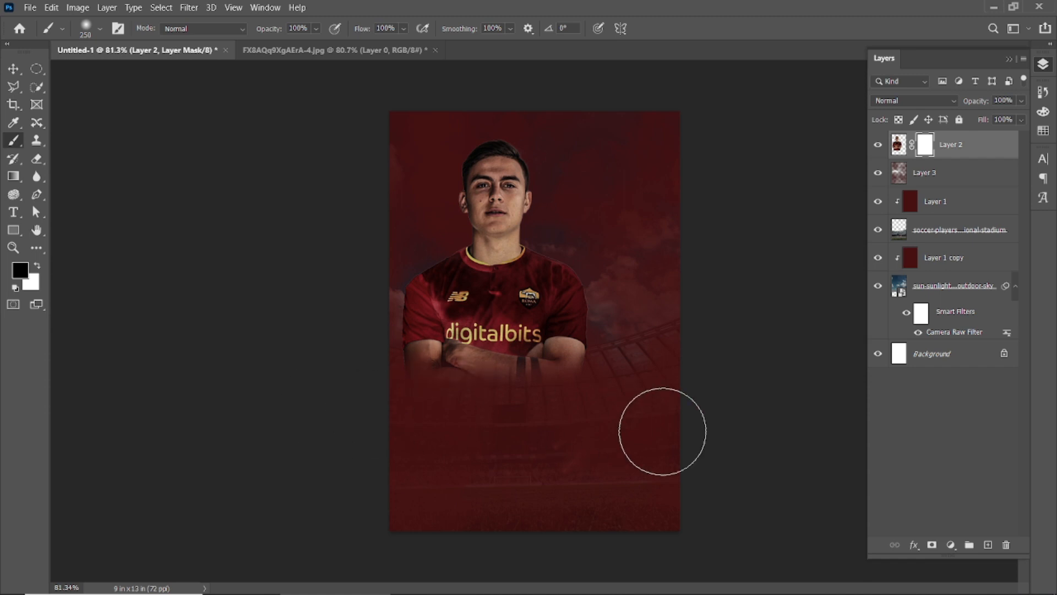
{"action": "left_click", "coordinate": [12, 71]}
{"action": "left_click", "coordinate": [957, 154]}
{"action": "left_click", "coordinate": [798, 245]}
Step: Set the painted red layer to 84% opacity and 89% fill, and shift the player toward the poster's upper-left corner
{"action": "left_click", "coordinate": [925, 172]}
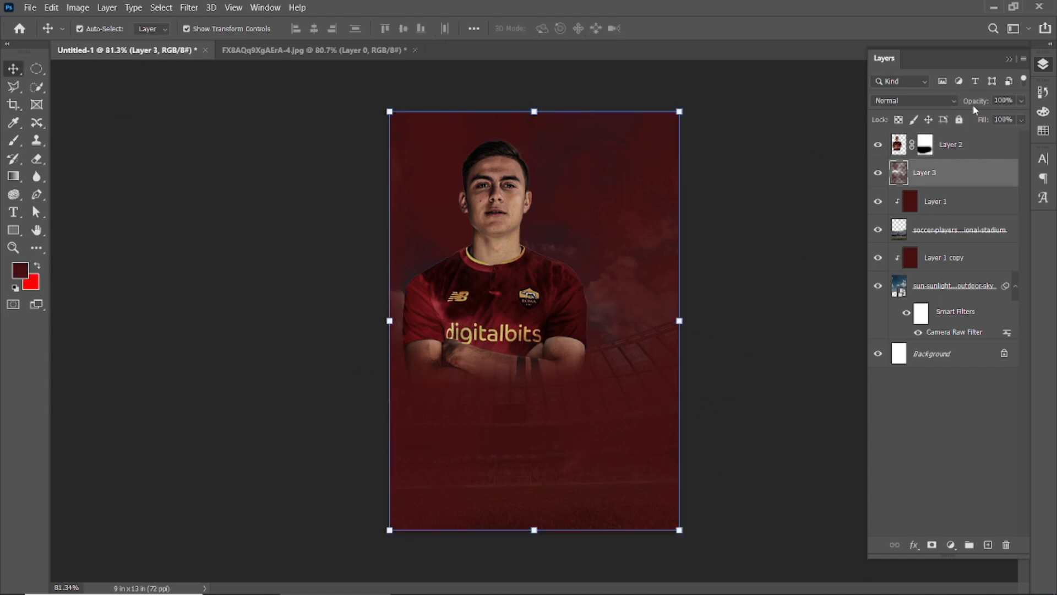
{"action": "left_click", "coordinate": [939, 100]}
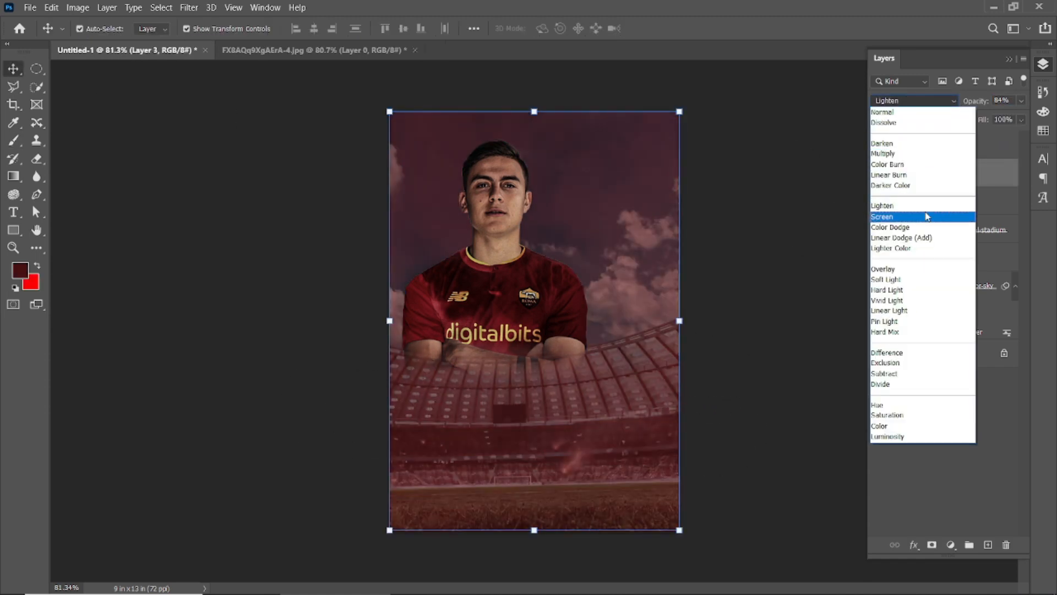
{"action": "left_click", "coordinate": [793, 238]}
{"action": "left_click", "coordinate": [805, 207]}
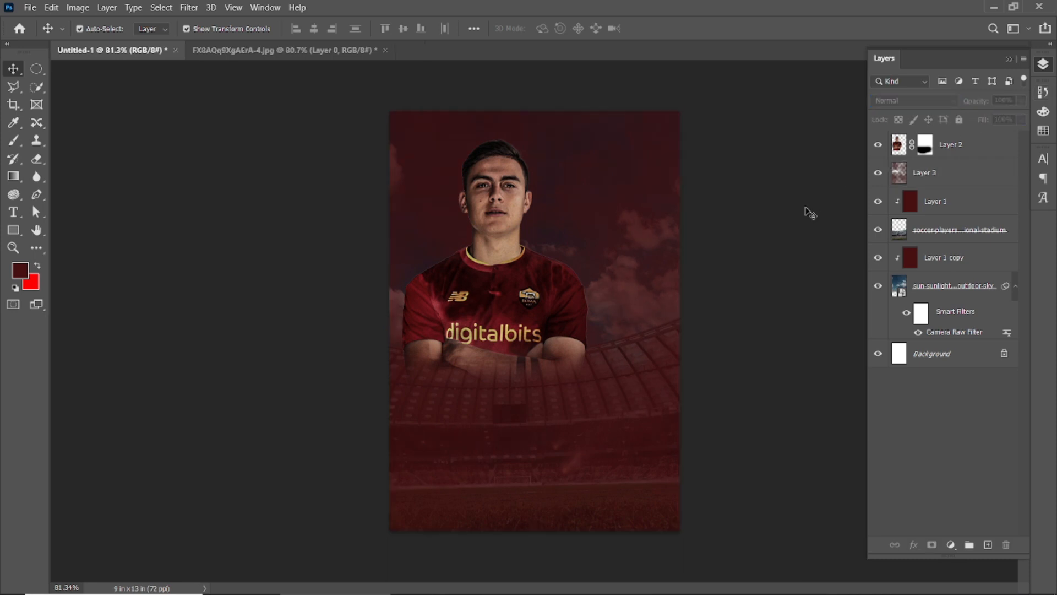
{"action": "left_click_drag", "start_coordinate": [501, 231], "coordinate": [487, 213]}
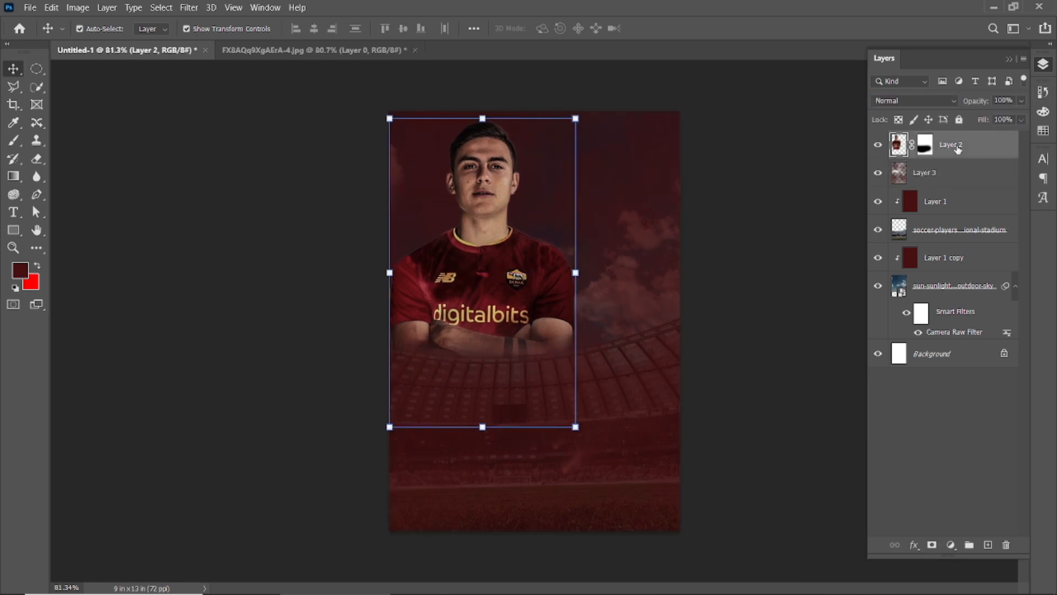
Step: Try the painted red layer clipped to the stadium, beneath the stadium and above the player, and return it directly below the player
{"action": "left_click_drag", "start_coordinate": [938, 222], "coordinate": [939, 222]}
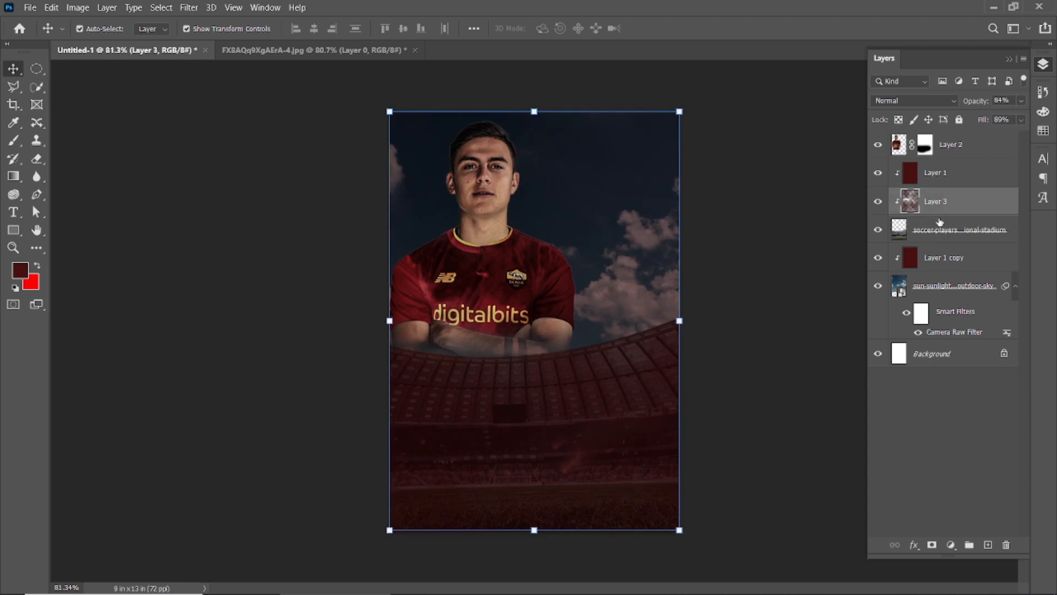
{"action": "left_click_drag", "start_coordinate": [945, 165], "coordinate": [931, 220]}
{"action": "left_click", "coordinate": [940, 268], "text": "alt"}
{"action": "left_click", "coordinate": [924, 257]}
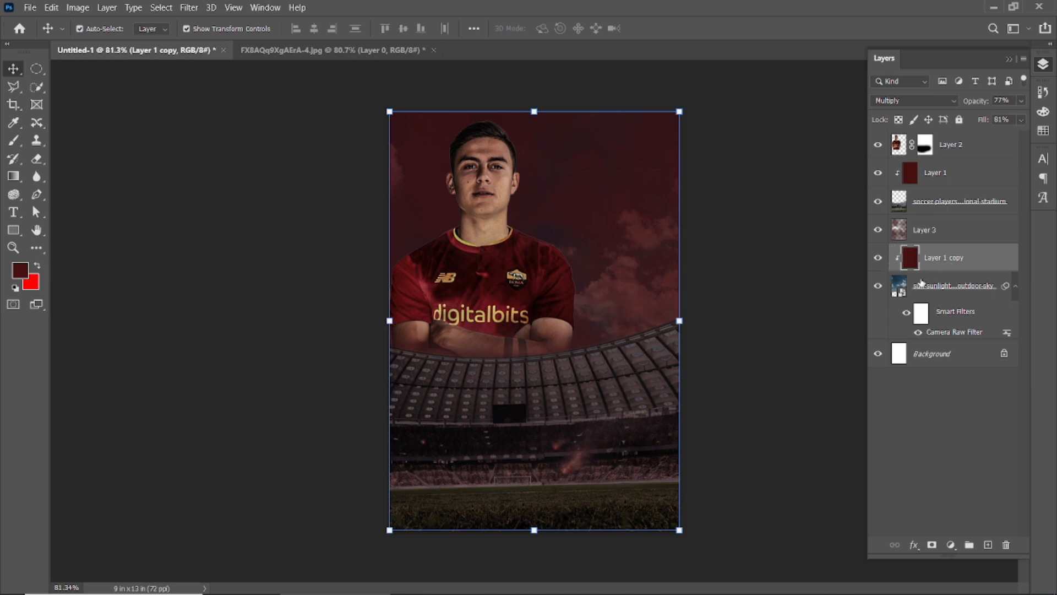
{"action": "left_click", "coordinate": [922, 280]}
{"action": "left_click", "coordinate": [936, 229]}
{"action": "left_click_drag", "start_coordinate": [937, 228], "coordinate": [958, 145]}
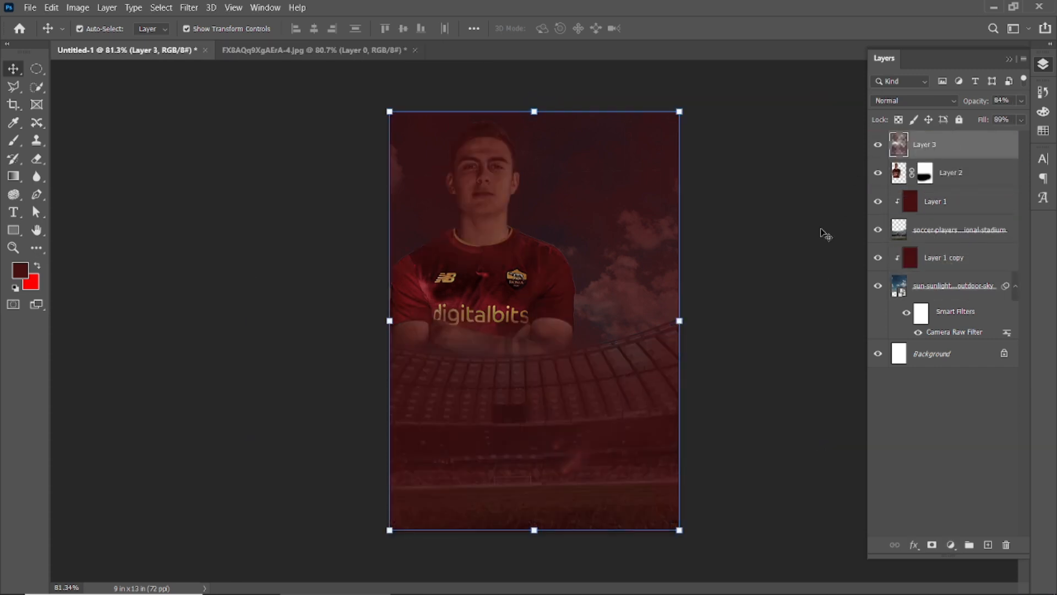
{"action": "left_click", "coordinate": [837, 211]}
{"action": "left_click_drag", "start_coordinate": [937, 189], "coordinate": [938, 191]}
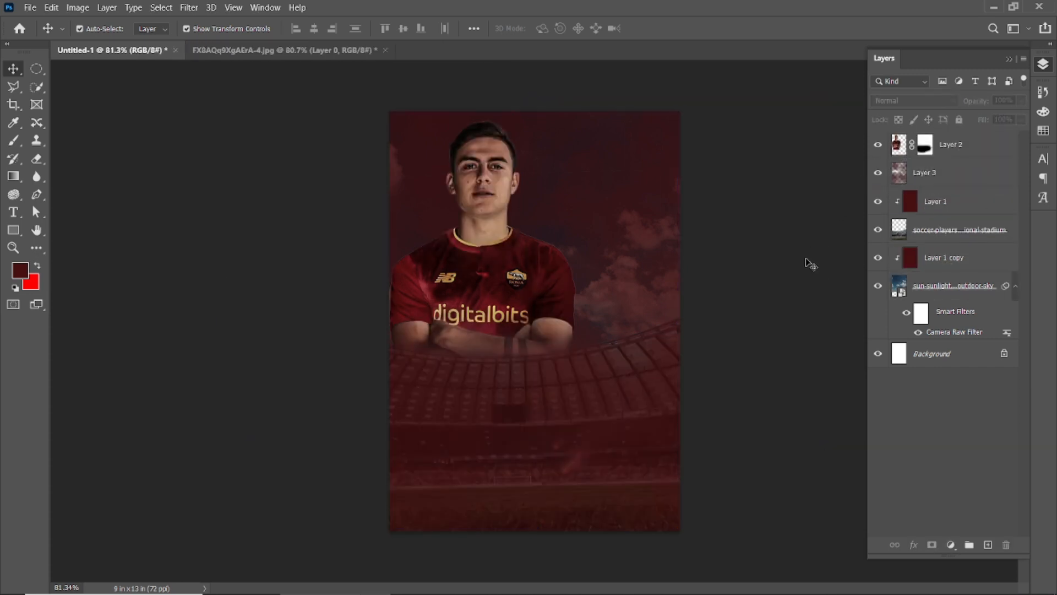
Step: Scale the player down further and position him left of centre just above the stadium rim
{"action": "left_click", "coordinate": [472, 288]}
{"action": "left_click_drag", "start_coordinate": [583, 123], "coordinate": [561, 161]}
{"action": "left_click_drag", "start_coordinate": [498, 254], "coordinate": [491, 266]}
{"action": "left_click_drag", "start_coordinate": [555, 175], "coordinate": [560, 169]}
{"action": "key", "text": "Return"}
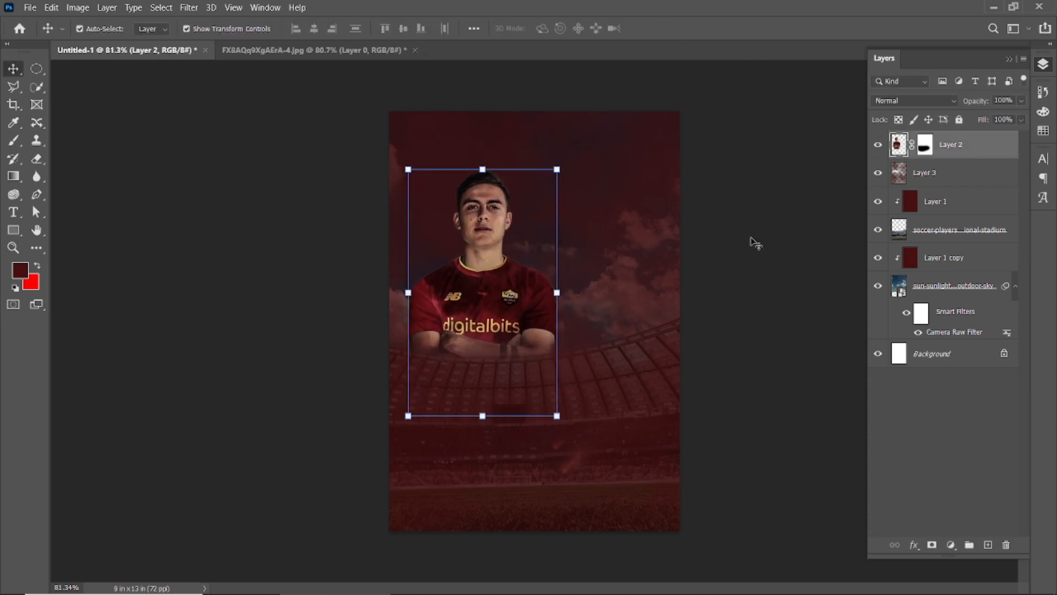
Step: Open the Colosseum photo R.jpg from Downloads as a separate document and unlock its background layer
{"action": "left_click", "coordinate": [29, 8]}
{"action": "left_click", "coordinate": [77, 48]}
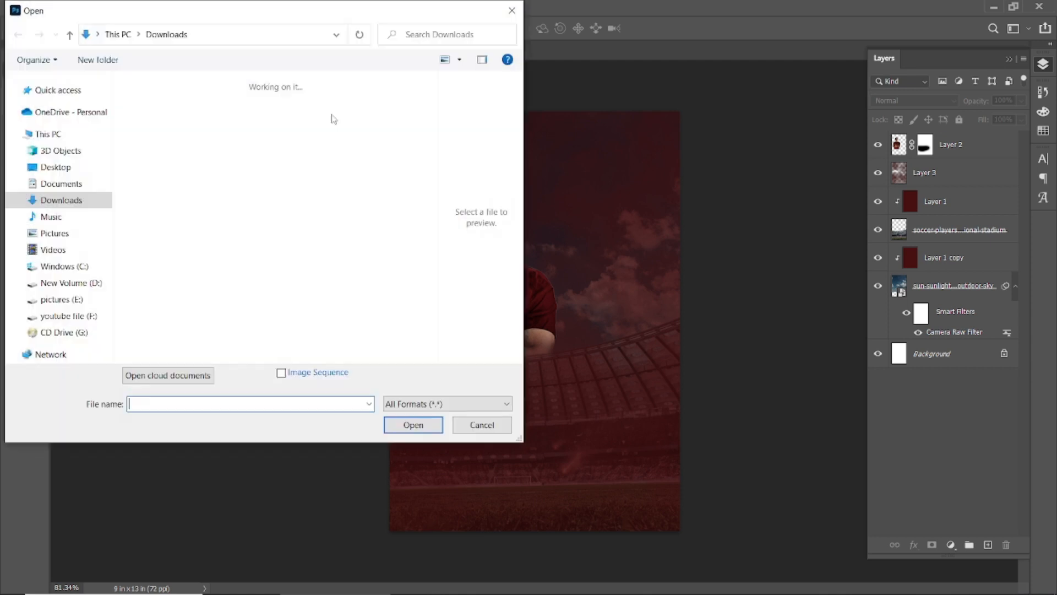
{"action": "left_click", "coordinate": [229, 132]}
{"action": "left_click", "coordinate": [413, 424]}
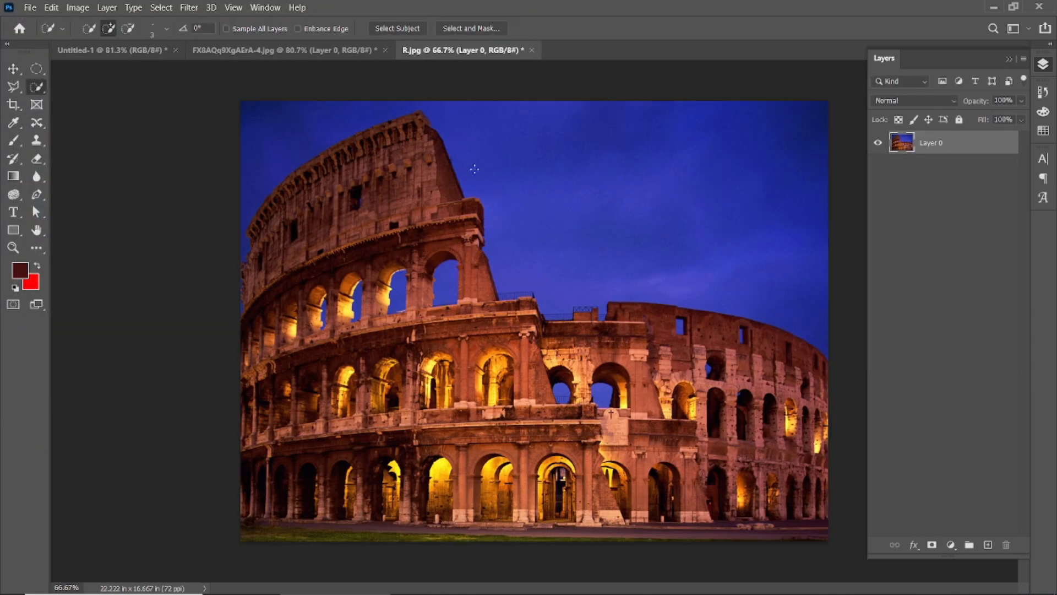
Step: Select the blue sky behind the Colosseum and through its arch openings with Quick Selection, and delete it
{"action": "left_click_drag", "start_coordinate": [550, 165], "coordinate": [716, 248]}
{"action": "left_click_drag", "start_coordinate": [388, 276], "coordinate": [446, 286]}
{"action": "scroll", "coordinate": [440, 276], "scroll_direction": "up", "scroll_amount": 3}
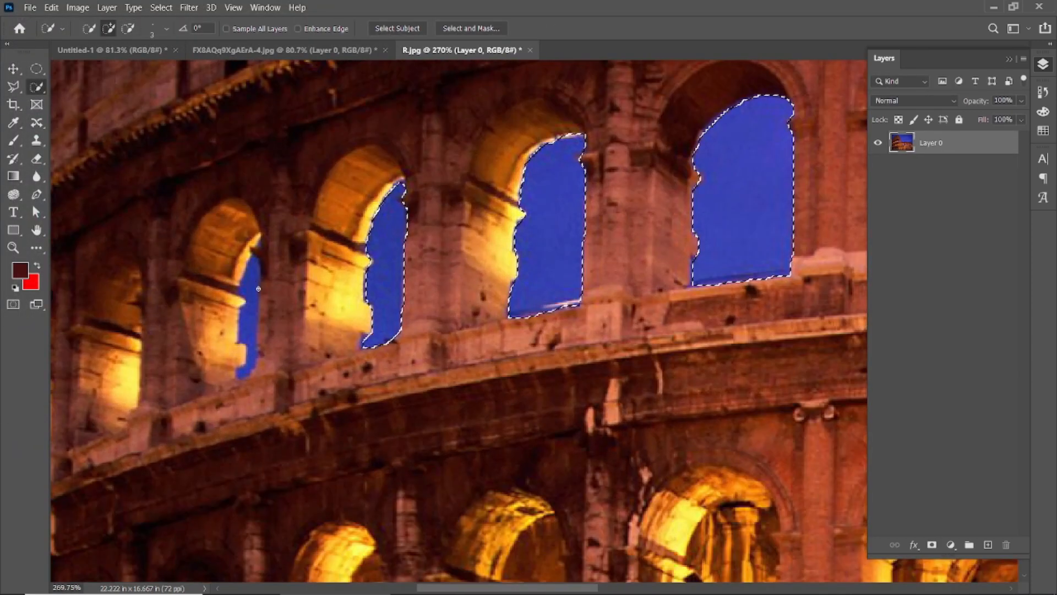
{"action": "scroll", "coordinate": [441, 293], "scroll_direction": "down", "scroll_amount": 1}
{"action": "scroll", "coordinate": [442, 293], "scroll_direction": "down", "scroll_amount": 2}
{"action": "scroll", "coordinate": [219, 446], "scroll_direction": "up", "scroll_amount": 6}
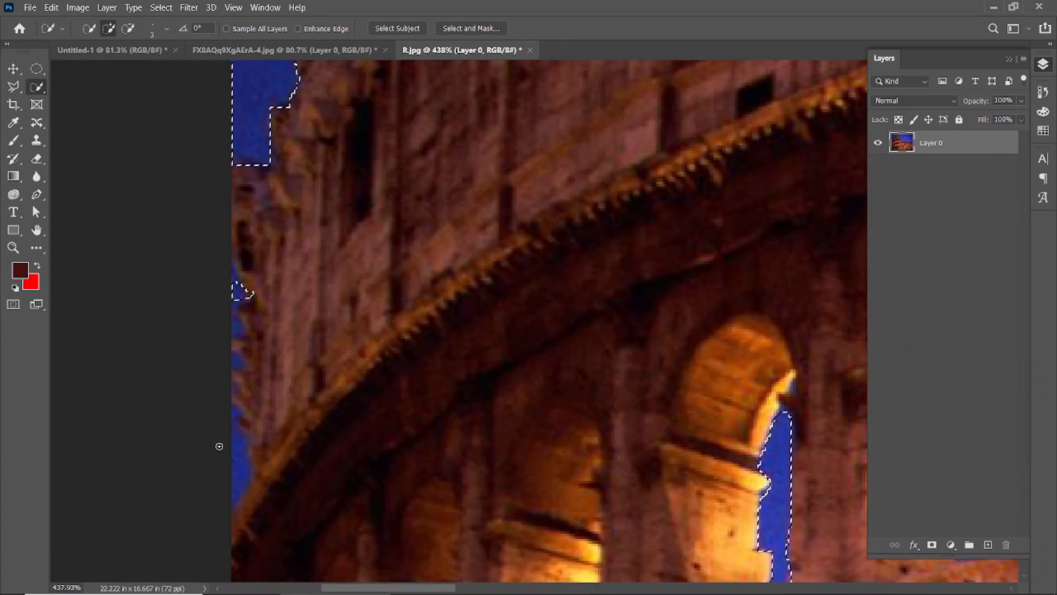
{"action": "scroll", "coordinate": [241, 363], "scroll_direction": "down", "scroll_amount": 5}
{"action": "scroll", "coordinate": [196, 171], "scroll_direction": "up", "scroll_amount": 2}
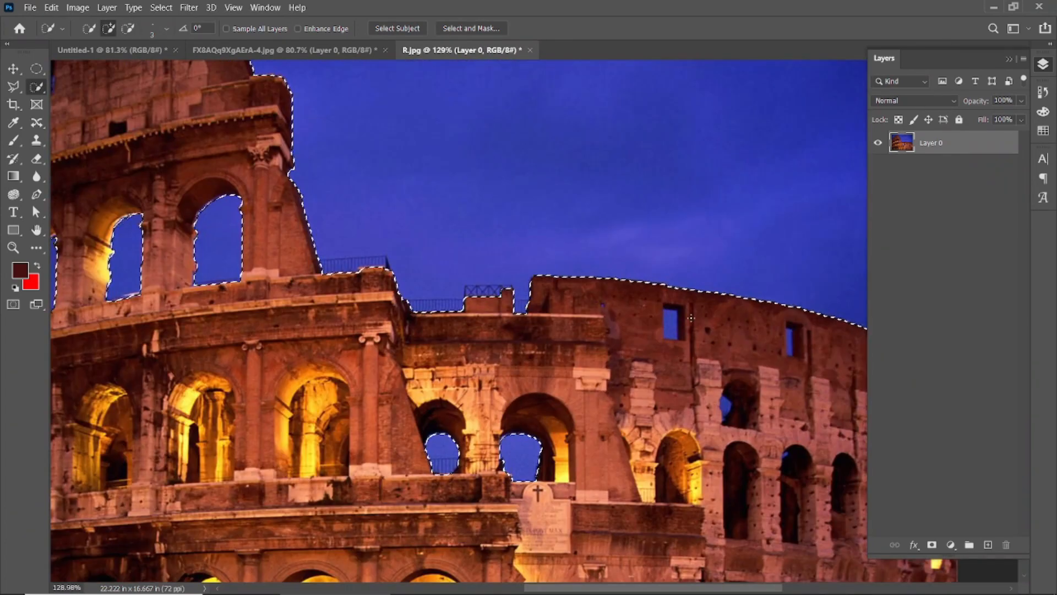
{"action": "key", "text": "Delete"}
Step: Select and delete the leftover blue sky along the Colosseum's outer left edge, and clear the selection
{"action": "scroll", "coordinate": [157, 138], "scroll_direction": "up", "scroll_amount": 7}
{"action": "left_click_drag", "start_coordinate": [229, 195], "coordinate": [229, 253]}
{"action": "key", "text": "Delete"}
{"action": "key", "text": "ctrl+d"}
{"action": "scroll", "coordinate": [584, 348], "scroll_direction": "down", "scroll_amount": 7}
Step: Select and delete the blue sky showing through the small windows and openings in the Colosseum's right wing
{"action": "scroll", "coordinate": [704, 413], "scroll_direction": "up", "scroll_amount": 4}
{"action": "left_click_drag", "start_coordinate": [608, 259], "coordinate": [609, 289]}
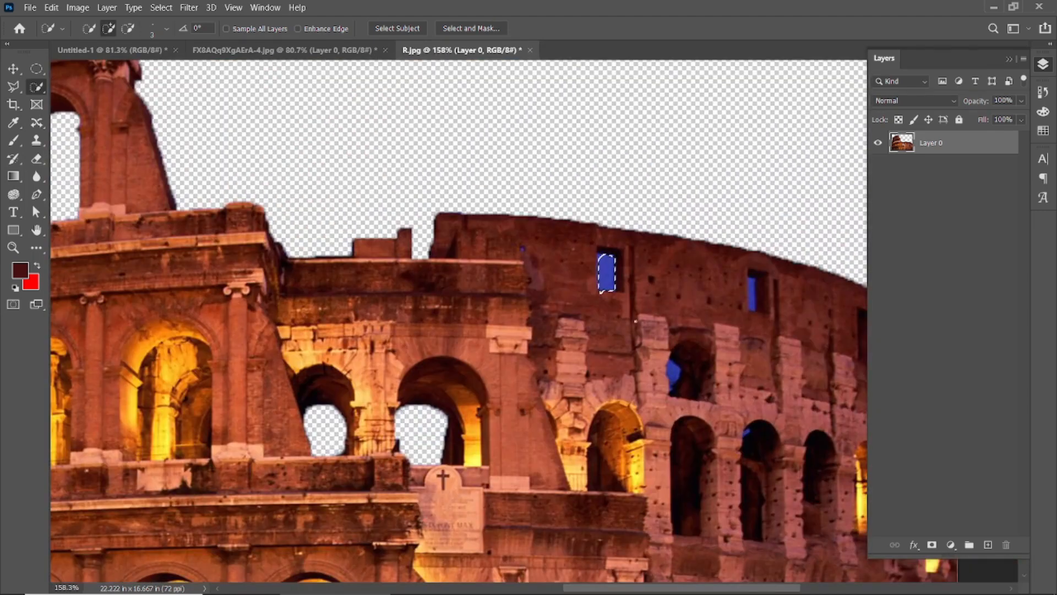
{"action": "scroll", "coordinate": [710, 302], "scroll_direction": "up", "scroll_amount": 2}
{"action": "scroll", "coordinate": [723, 318], "scroll_direction": "up", "scroll_amount": 5}
{"action": "left_click_drag", "start_coordinate": [700, 330], "coordinate": [706, 428]}
{"action": "key", "text": "Delete"}
{"action": "scroll", "coordinate": [688, 428], "scroll_direction": "down", "scroll_amount": 8}
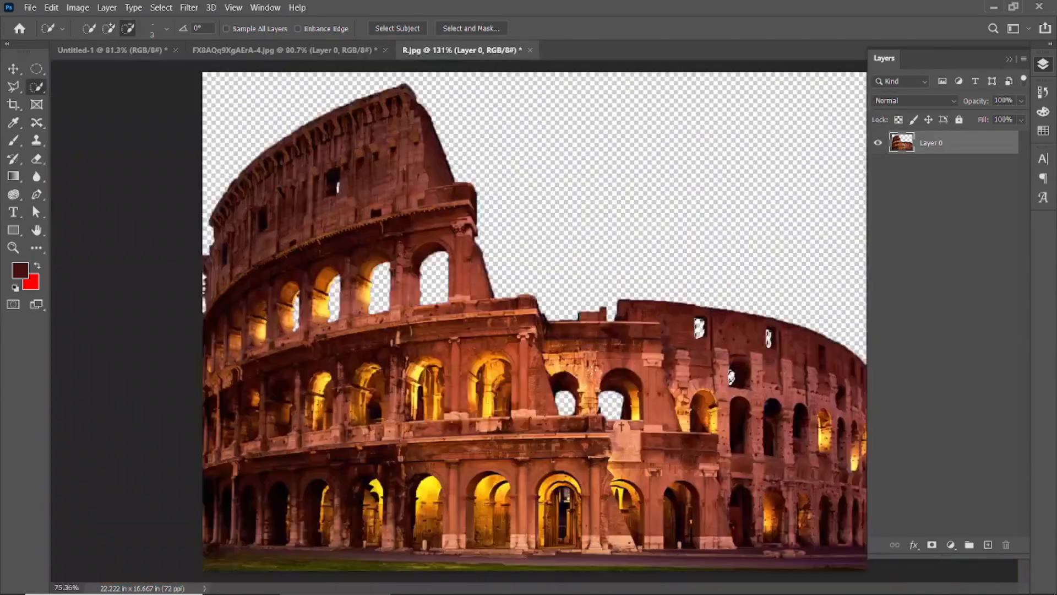
{"action": "key", "text": "v"}
{"action": "key", "text": "ctrl+d"}
Step: Bring the cut-out Colosseum into the poster document and scale it down to about 48%
{"action": "left_click", "coordinate": [496, 286]}
{"action": "left_click_drag", "start_coordinate": [487, 311], "coordinate": [562, 325]}
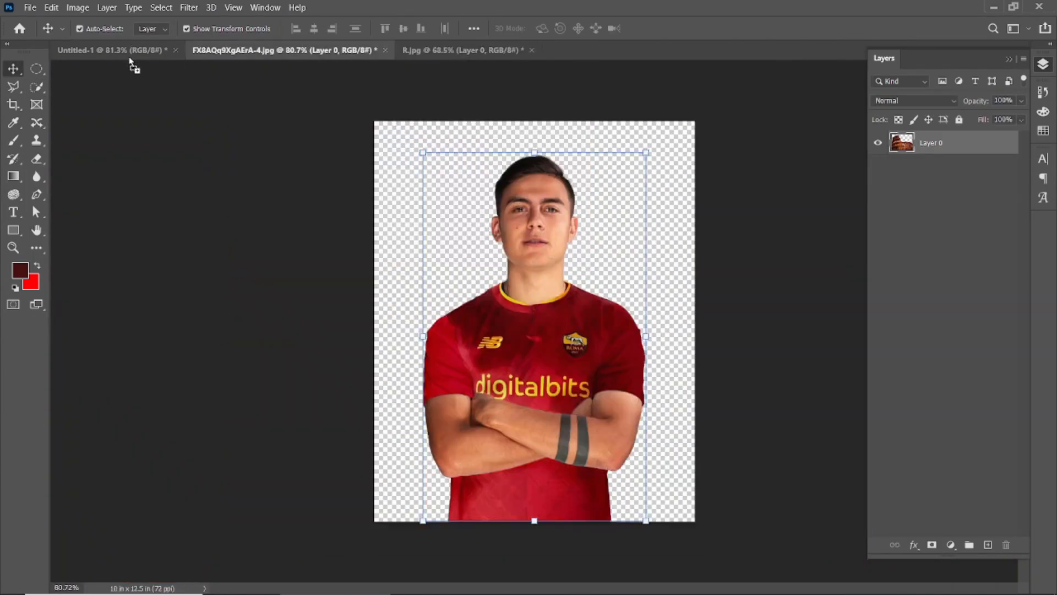
{"action": "left_click_drag", "start_coordinate": [130, 62], "coordinate": [565, 342]}
{"action": "scroll", "coordinate": [565, 342], "scroll_direction": "down", "scroll_amount": 6}
{"action": "left_click_drag", "start_coordinate": [751, 176], "coordinate": [567, 334]}
{"action": "left_click_drag", "start_coordinate": [547, 383], "coordinate": [701, 318]}
{"action": "scroll", "coordinate": [701, 319], "scroll_direction": "up", "scroll_amount": 8}
{"action": "scroll", "coordinate": [622, 341], "scroll_direction": "down", "scroll_amount": 2}
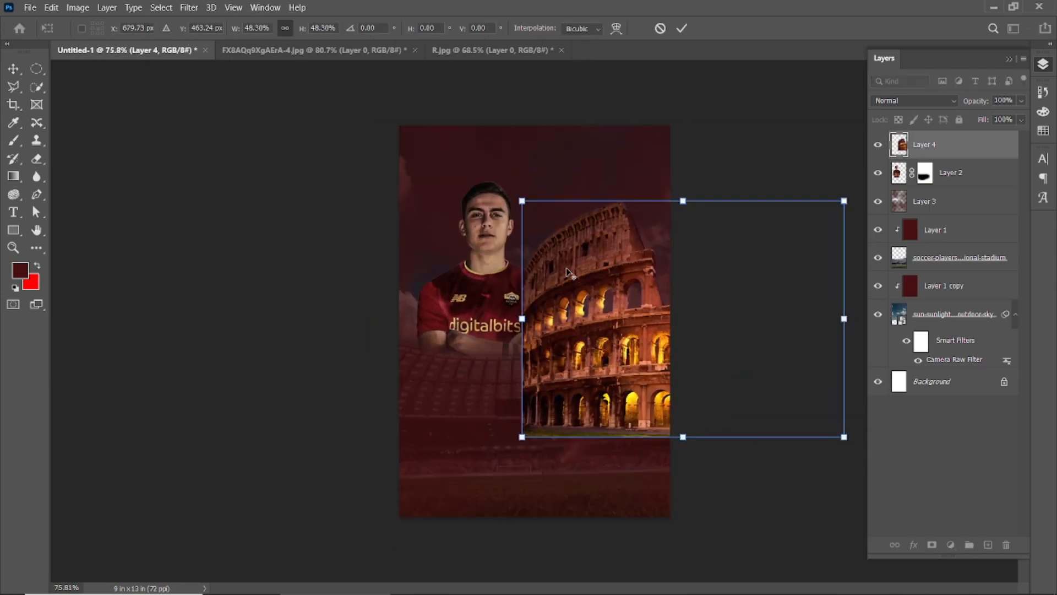
Step: Scale the Colosseum down to 43.83% and place it at the poster's lower right, running past the edge
{"action": "scroll", "coordinate": [569, 272], "scroll_direction": "up", "scroll_amount": 2}
{"action": "left_click_drag", "start_coordinate": [975, 57], "coordinate": [1016, 44]}
{"action": "left_click_drag", "start_coordinate": [827, 175], "coordinate": [743, 235]}
{"action": "left_click_drag", "start_coordinate": [551, 338], "coordinate": [574, 436]}
{"action": "left_click_drag", "start_coordinate": [490, 302], "coordinate": [444, 268]}
{"action": "left_click_drag", "start_coordinate": [519, 348], "coordinate": [560, 348]}
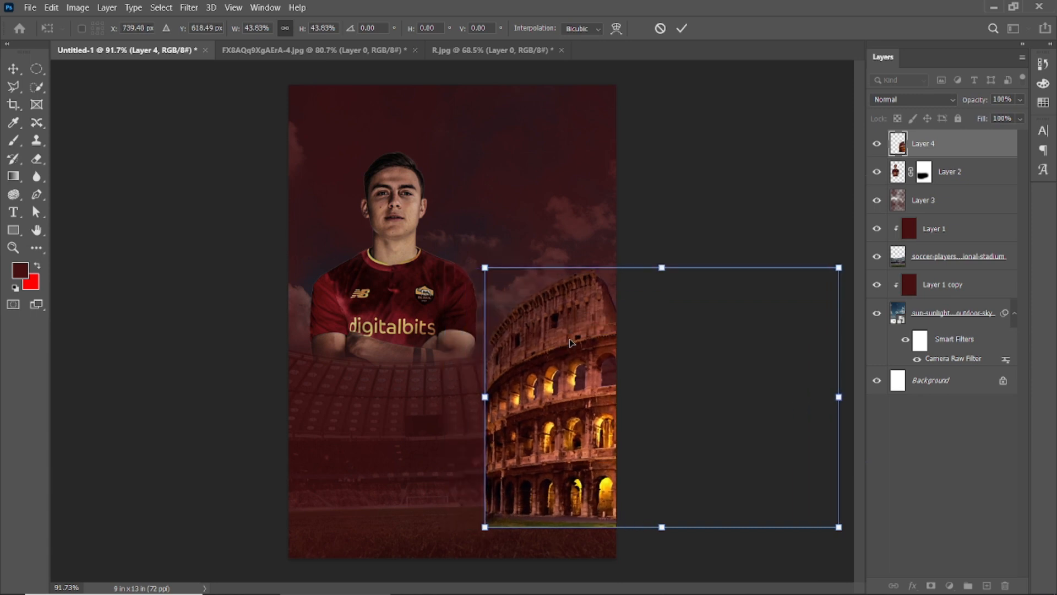
{"action": "left_click", "coordinate": [681, 28]}
Step: In Camera Raw, set the Colosseum's Exposure to -0.75, Contrast to -22, Shadows to -33 and Whites to +14
{"action": "left_click", "coordinate": [190, 12]}
{"action": "left_click", "coordinate": [243, 98]}
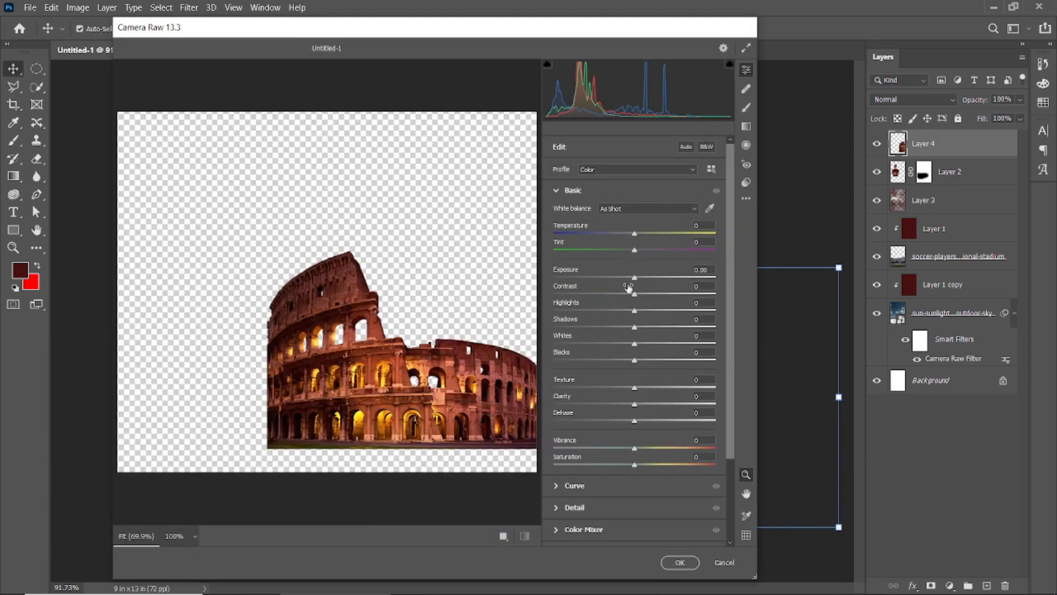
{"action": "left_click_drag", "start_coordinate": [634, 277], "coordinate": [617, 295]}
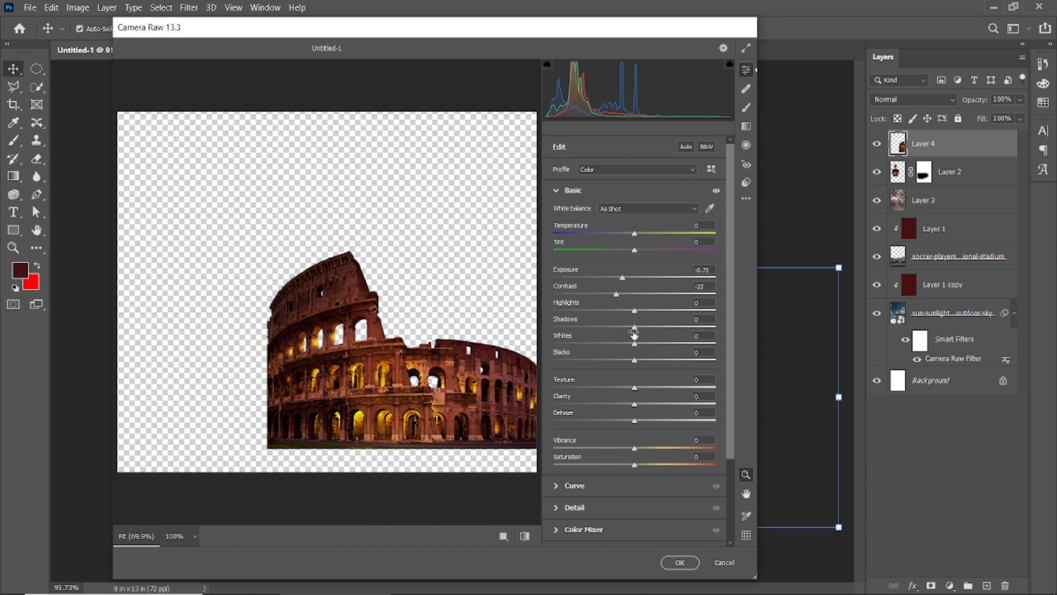
{"action": "left_click_drag", "start_coordinate": [635, 344], "coordinate": [647, 346]}
Step: Set the Colosseum's Texture to +29, Clarity to +80 and Saturation to -7, and apply the Camera Raw filter
{"action": "left_click_drag", "start_coordinate": [634, 388], "coordinate": [696, 412]}
{"action": "left_click", "coordinate": [364, 380]}
{"action": "left_click_drag", "start_coordinate": [635, 465], "coordinate": [630, 467]}
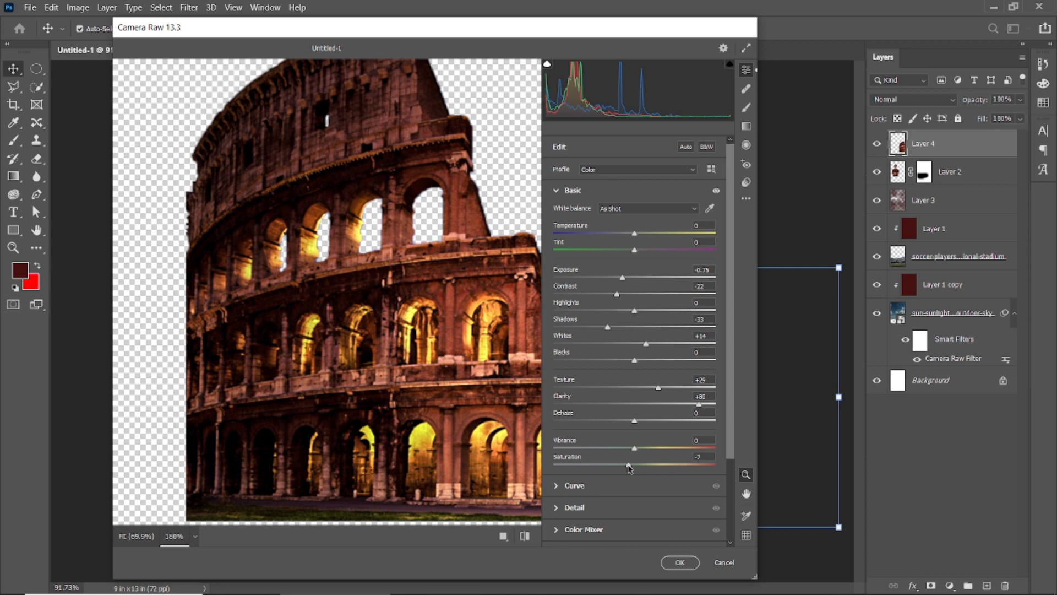
{"action": "left_click", "coordinate": [680, 565]}
{"action": "scroll", "coordinate": [518, 382], "scroll_direction": "down", "scroll_amount": 1}
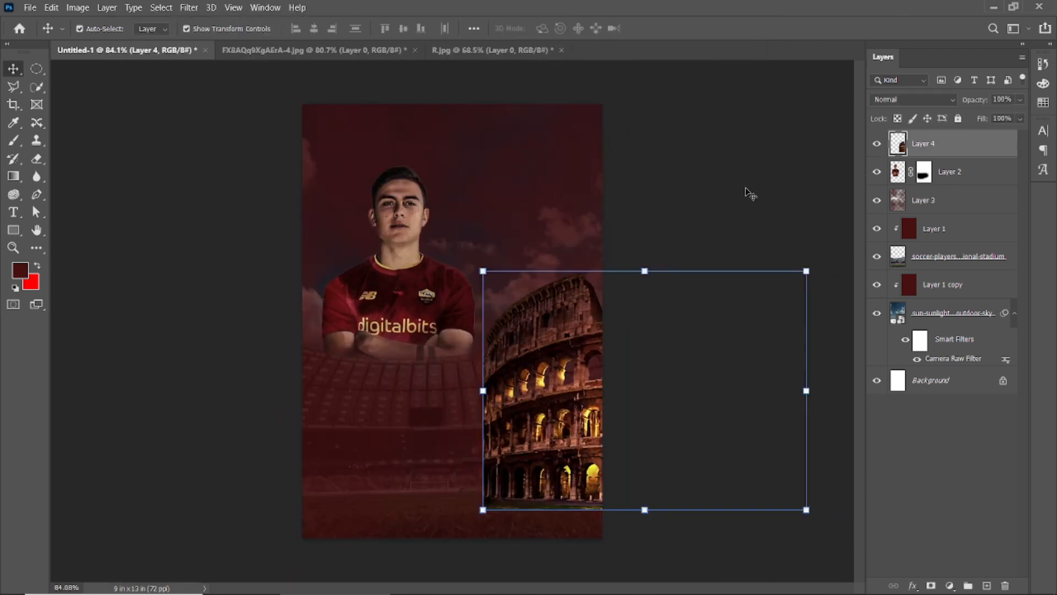
{"action": "left_click", "coordinate": [838, 510]}
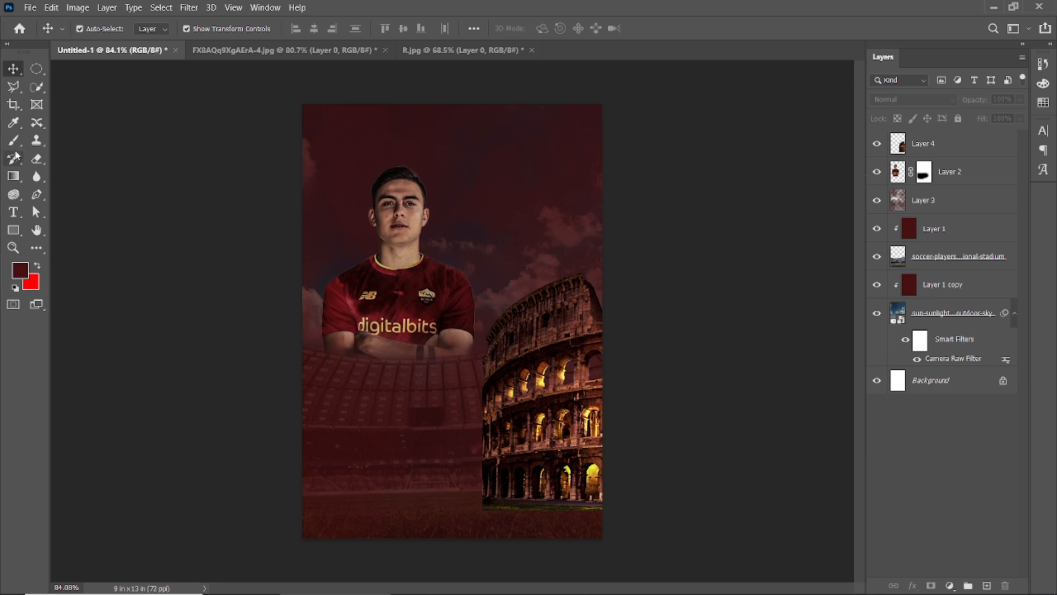
Step: Add a new layer clipped to the Colosseum and paint dark red over the building with a 600 px soft brush
{"action": "left_click", "coordinate": [560, 394]}
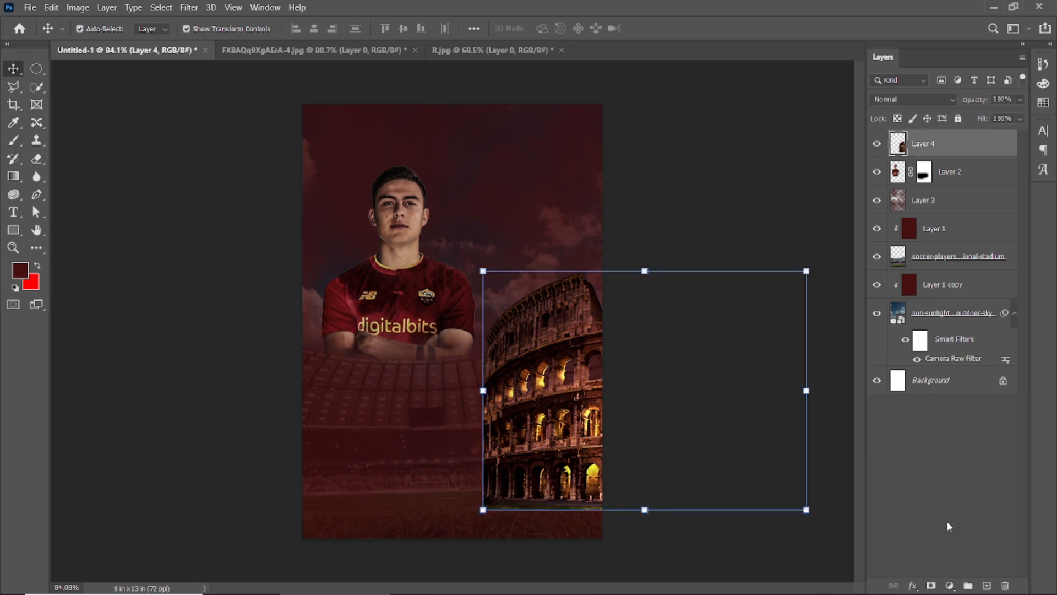
{"action": "left_click", "coordinate": [986, 585]}
{"action": "key", "text": "b"}
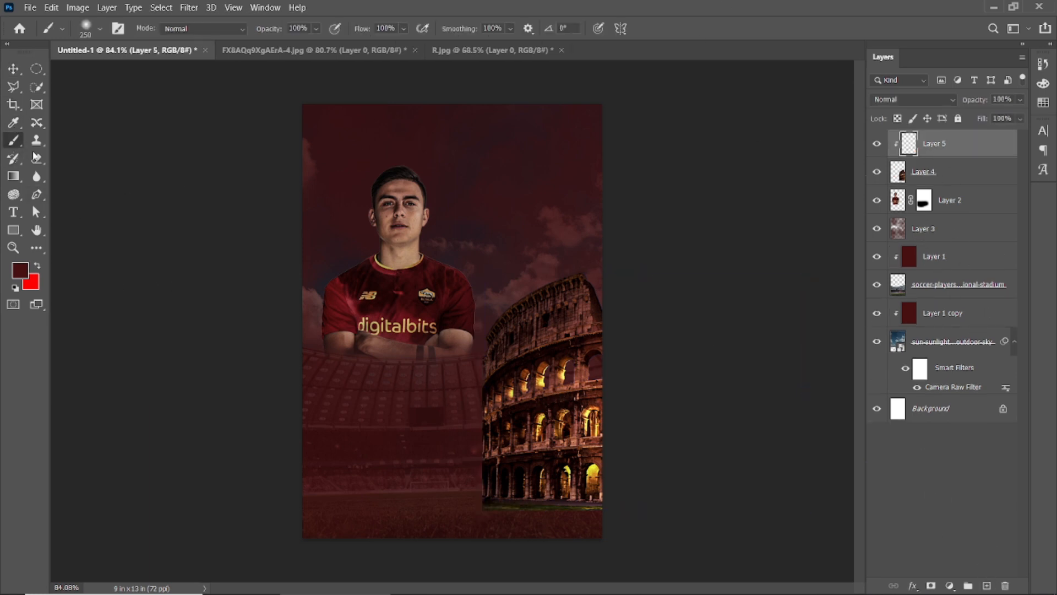
{"action": "key", "text": "bracketright"}
{"action": "key", "text": "bracketright"}
{"action": "key", "text": "bracketright"}
{"action": "key", "text": "bracketright"}
{"action": "key", "text": "bracketright"}
{"action": "key", "text": "bracketright"}
{"action": "key", "text": "bracketright"}
{"action": "mouse_move", "coordinate": [429, 292]}
{"action": "left_mouse_down"}
{"action": "mouse_move", "coordinate": [513, 209]}
{"action": "mouse_move", "coordinate": [404, 336]}
{"action": "mouse_move", "coordinate": [373, 468]}
{"action": "left_mouse_up"}
{"action": "scroll", "coordinate": [487, 535], "scroll_direction": "down", "scroll_amount": 2}
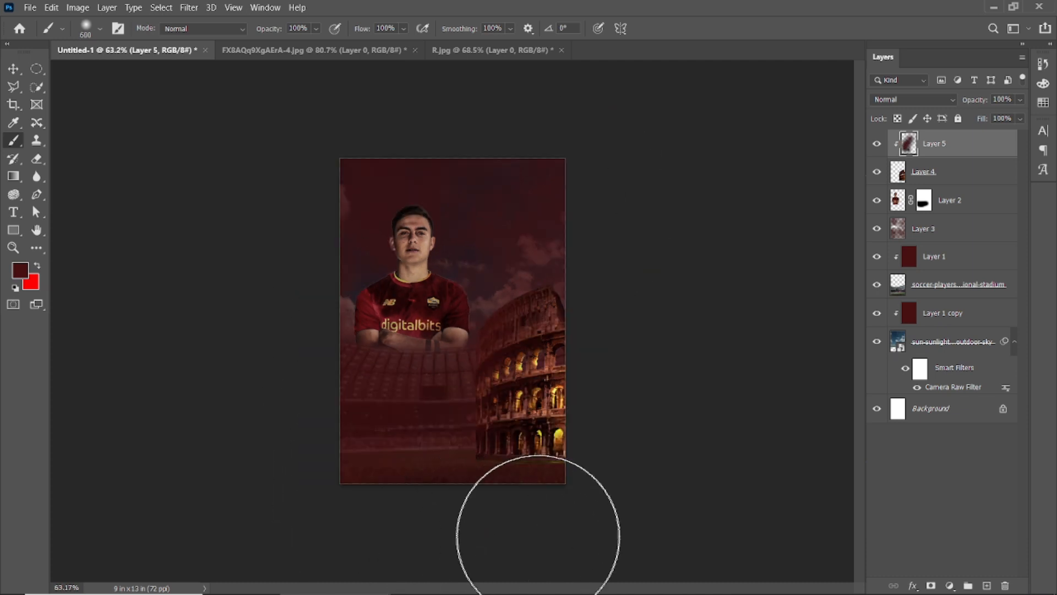
{"action": "scroll", "coordinate": [309, 453], "scroll_direction": "up", "scroll_amount": 2}
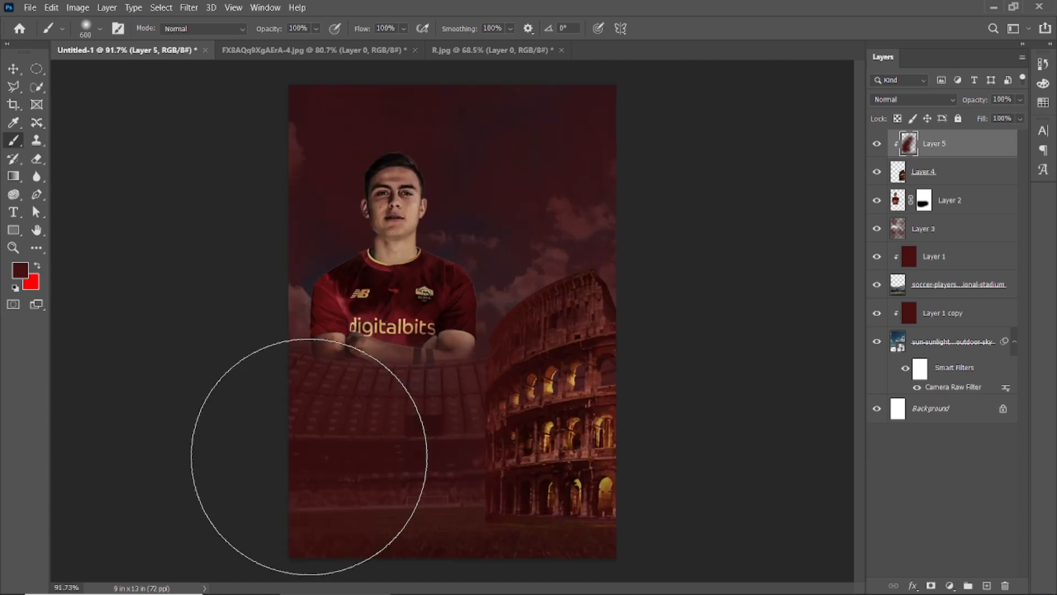
Step: Hide the painted red layer below the player and add a new empty layer directly above it
{"action": "scroll", "coordinate": [309, 453], "scroll_direction": "down", "scroll_amount": 2}
{"action": "left_click", "coordinate": [877, 228]}
{"action": "scroll", "coordinate": [395, 422], "scroll_direction": "up", "scroll_amount": 4}
{"action": "scroll", "coordinate": [394, 422], "scroll_direction": "down", "scroll_amount": 2}
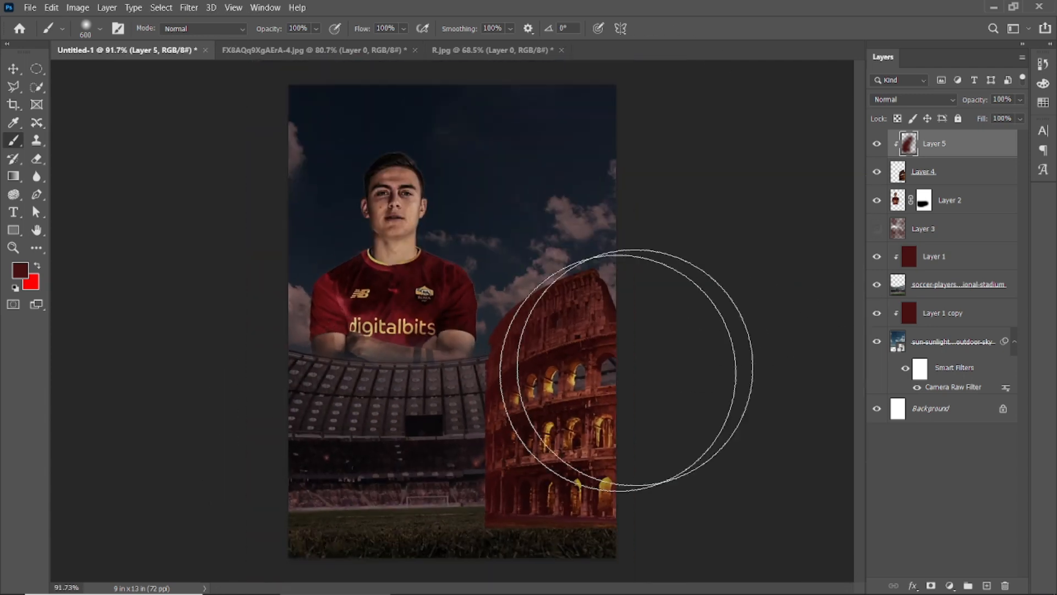
{"action": "left_click", "coordinate": [969, 229]}
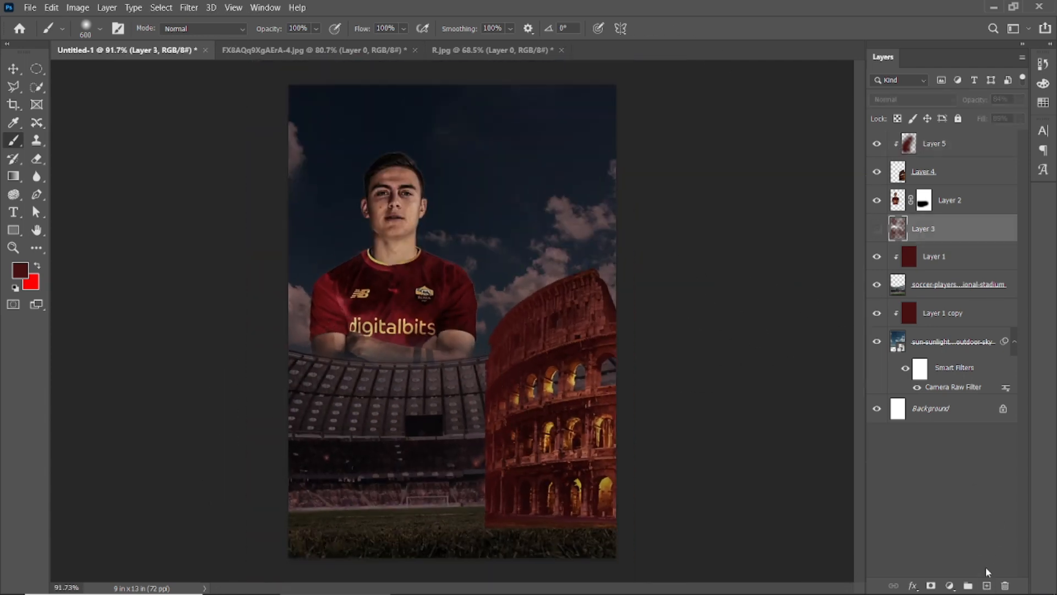
{"action": "left_click", "coordinate": [986, 586]}
Step: Paint dark red across the sky and stadium with a 1200 px soft brush and set that layer's opacity to 53%
{"action": "scroll", "coordinate": [237, 220], "scroll_direction": "down", "scroll_amount": 2}
{"action": "key", "text": "]"}
{"action": "key", "text": "]"}
{"action": "key", "text": "]"}
{"action": "key", "text": "]"}
{"action": "key", "text": "]"}
{"action": "key", "text": "]"}
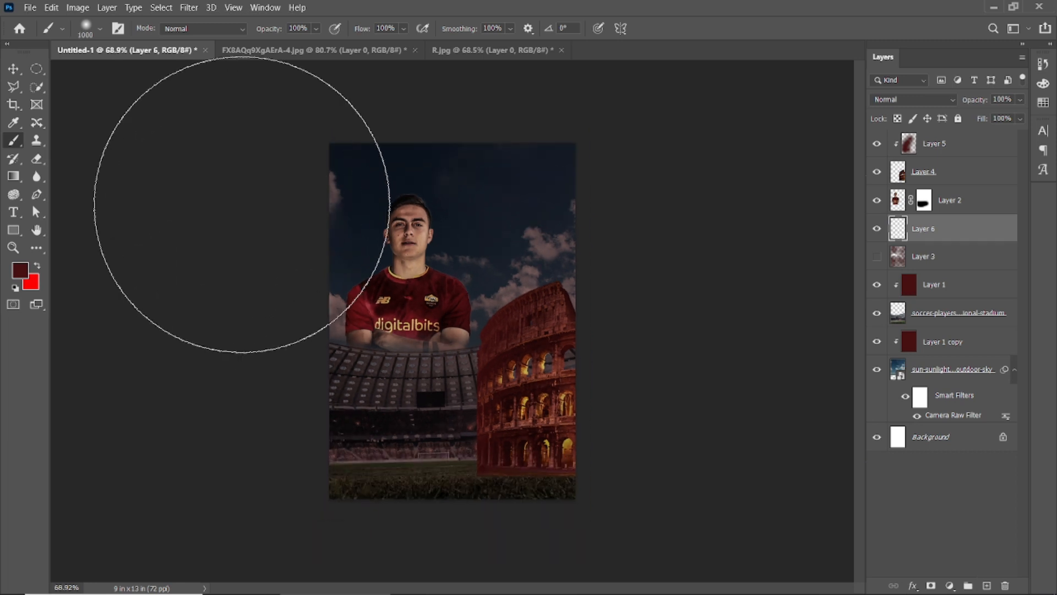
{"action": "left_click_drag", "start_coordinate": [233, 184], "coordinate": [441, 176]}
{"action": "left_click_drag", "start_coordinate": [380, 418], "coordinate": [460, 421]}
{"action": "type", "text": "53"}
{"action": "scroll", "coordinate": [492, 323], "scroll_direction": "up", "scroll_amount": 3}
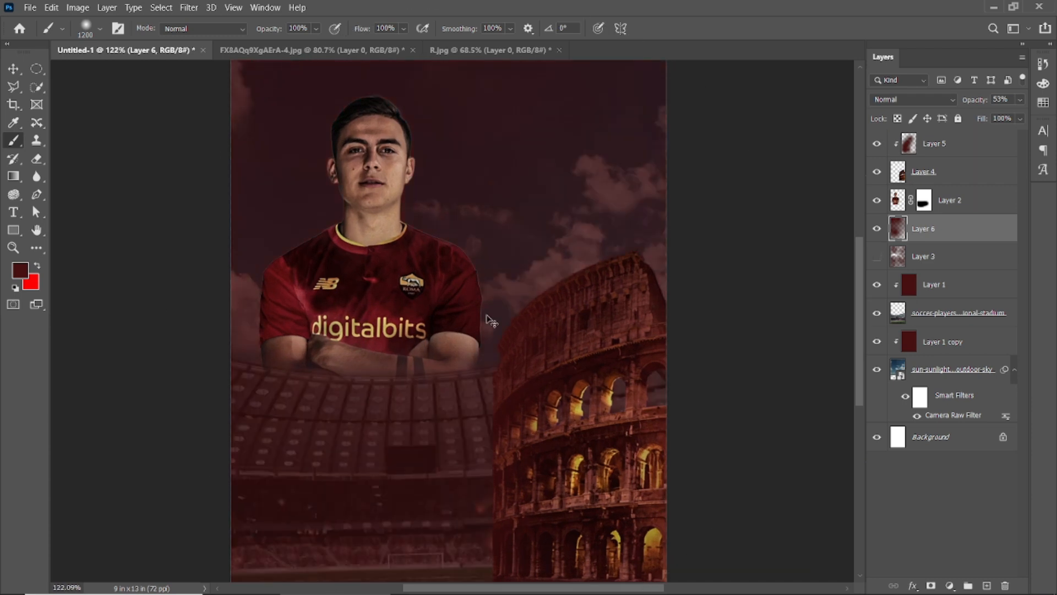
Step: Delete the newly painted red layer and show the original painted red layer below the player again
{"action": "key", "text": "Delete"}
{"action": "left_click", "coordinate": [877, 228]}
{"action": "left_click", "coordinate": [876, 229]}
{"action": "left_click", "coordinate": [877, 228]}
Step: Set the red layer clipped to the Colosseum to 86% opacity and try the Screen blend mode on it
{"action": "key", "text": "v"}
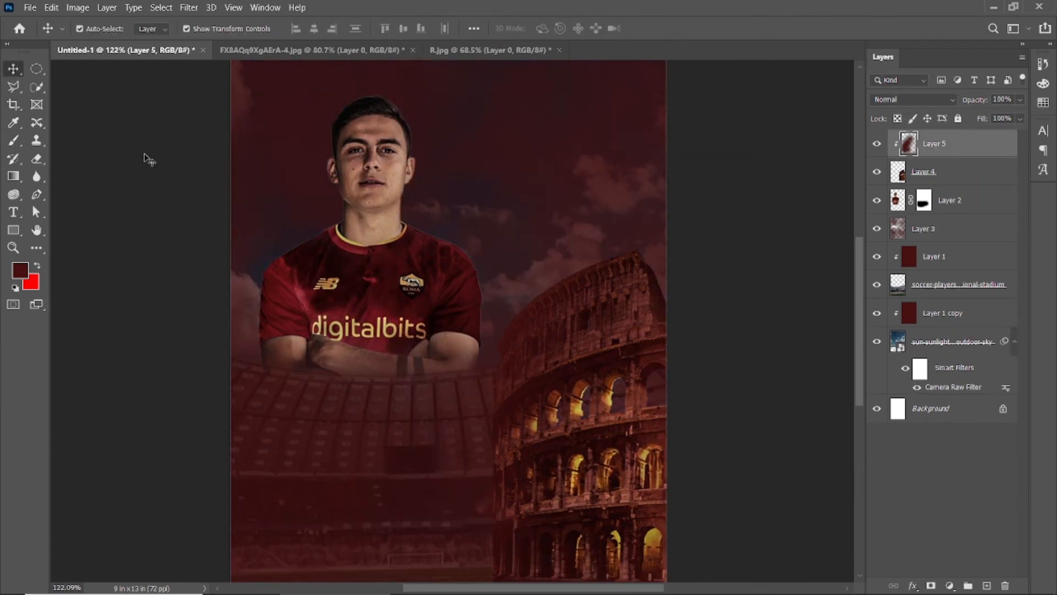
{"action": "left_click", "coordinate": [145, 154]}
{"action": "scroll", "coordinate": [144, 154], "scroll_direction": "down", "scroll_amount": 2}
{"action": "left_click", "coordinate": [940, 153]}
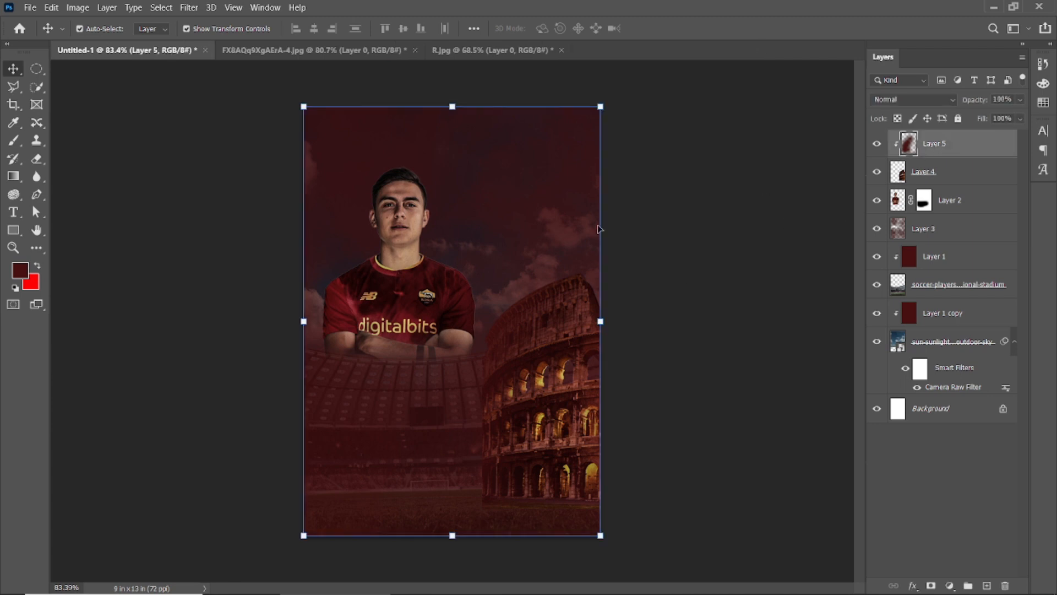
{"action": "scroll", "coordinate": [584, 325], "scroll_direction": "up", "scroll_amount": 4}
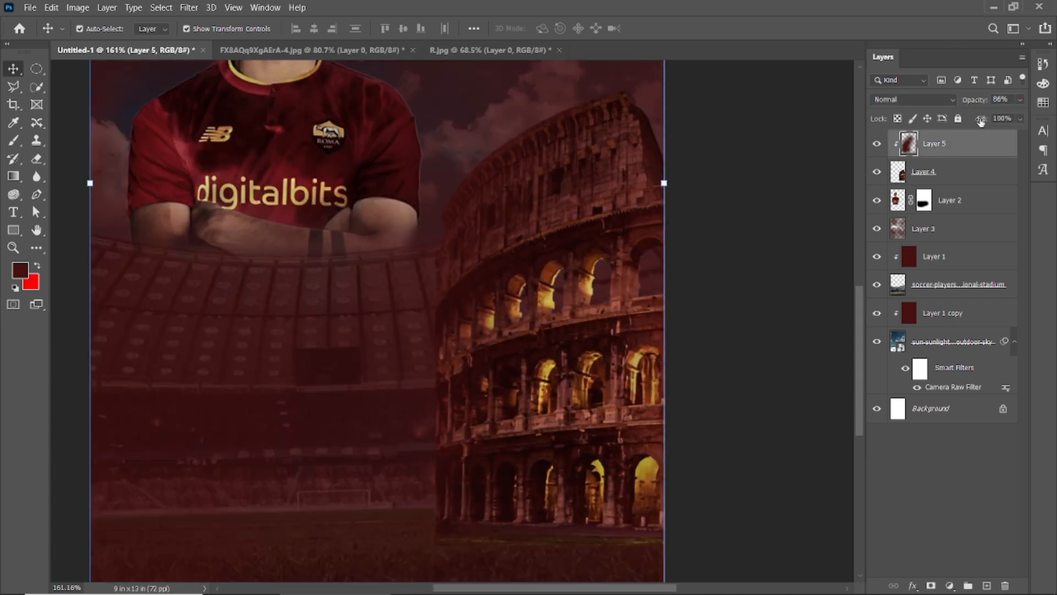
{"action": "left_click", "coordinate": [936, 100]}
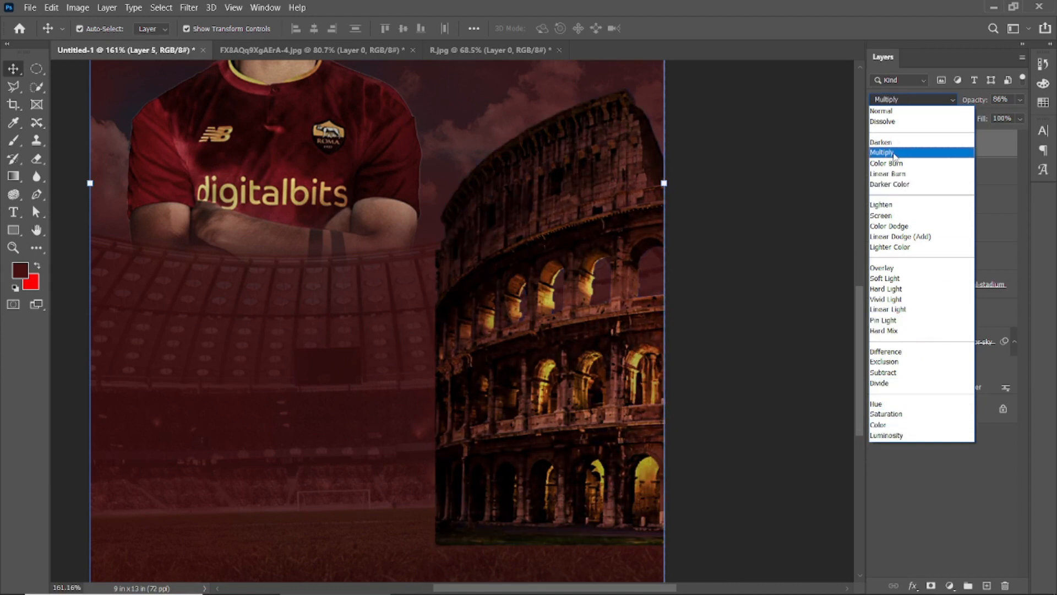
{"action": "left_click", "coordinate": [895, 218]}
{"action": "left_click", "coordinate": [791, 267]}
{"action": "key", "text": "ctrl+0"}
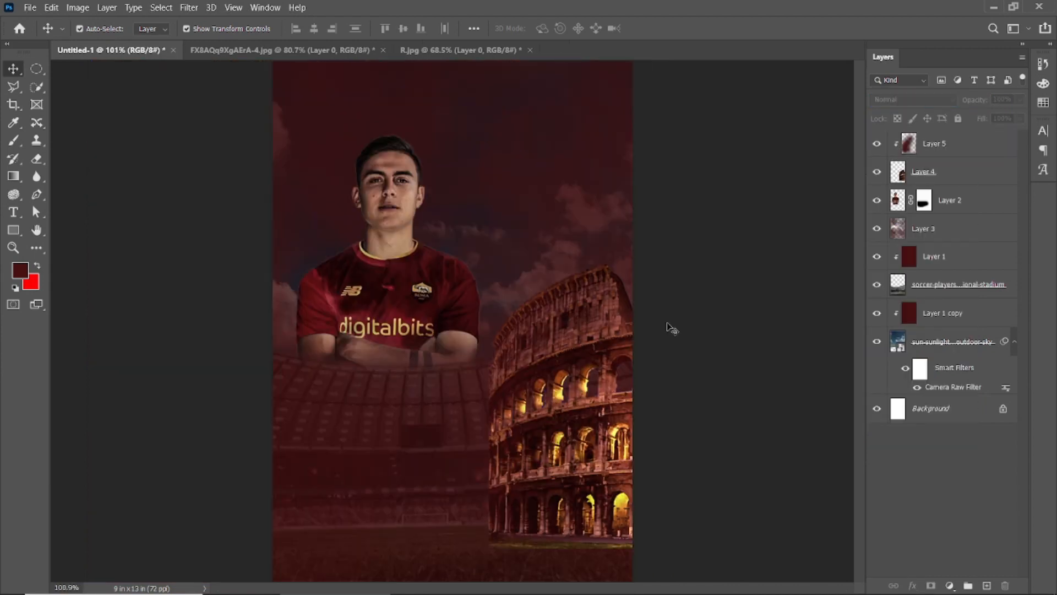
Step: Open the running player photo download (5).jpg from Downloads as a separate document
{"action": "left_click", "coordinate": [30, 7]}
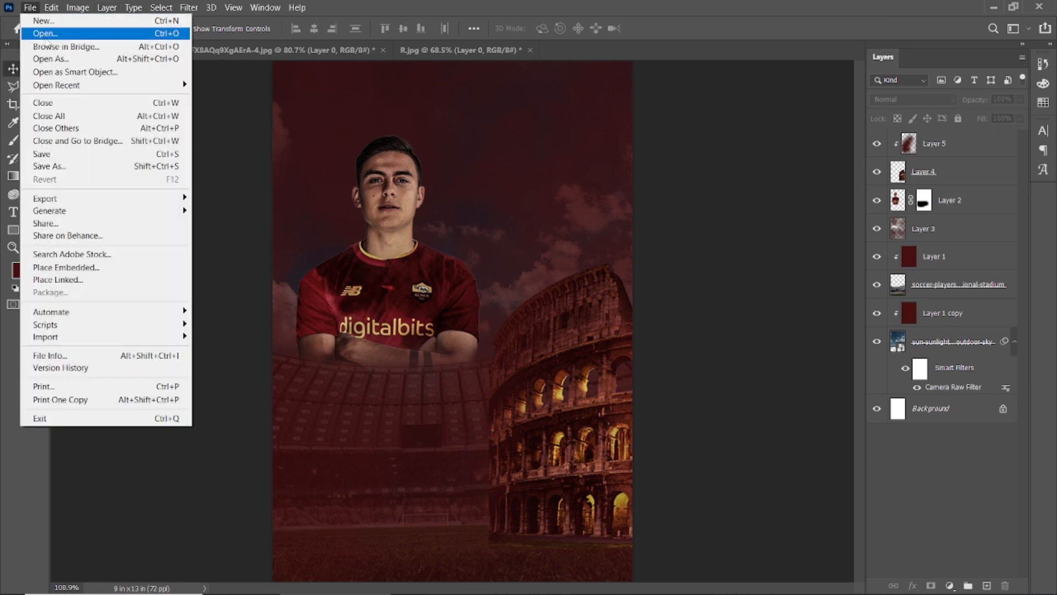
{"action": "left_click", "coordinate": [49, 34]}
{"action": "left_click", "coordinate": [317, 239]}
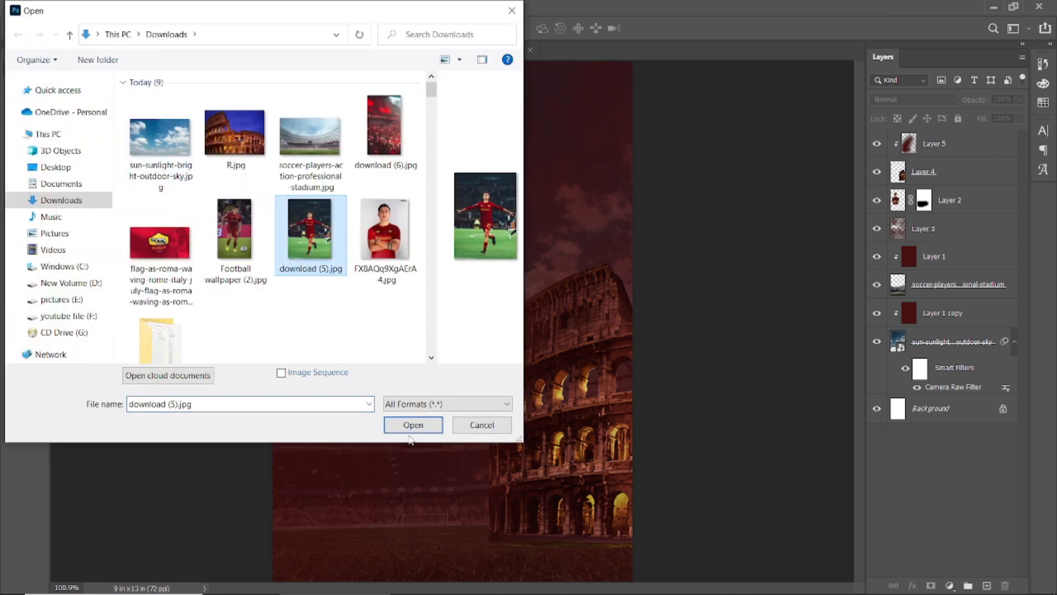
{"action": "left_click", "coordinate": [417, 427]}
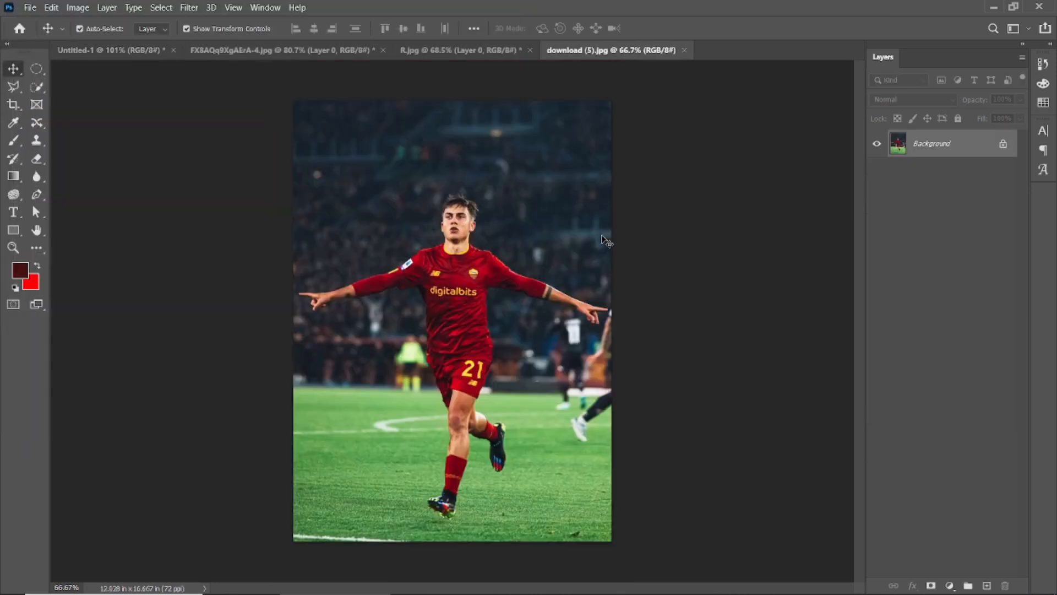
Step: Close the document of the already used crossed-arms player photo and return to the poster
{"action": "left_click", "coordinate": [208, 52]}
{"action": "left_click", "coordinate": [160, 51]}
{"action": "left_click", "coordinate": [306, 54]}
{"action": "left_click", "coordinate": [383, 49]}
{"action": "left_click", "coordinate": [549, 237]}
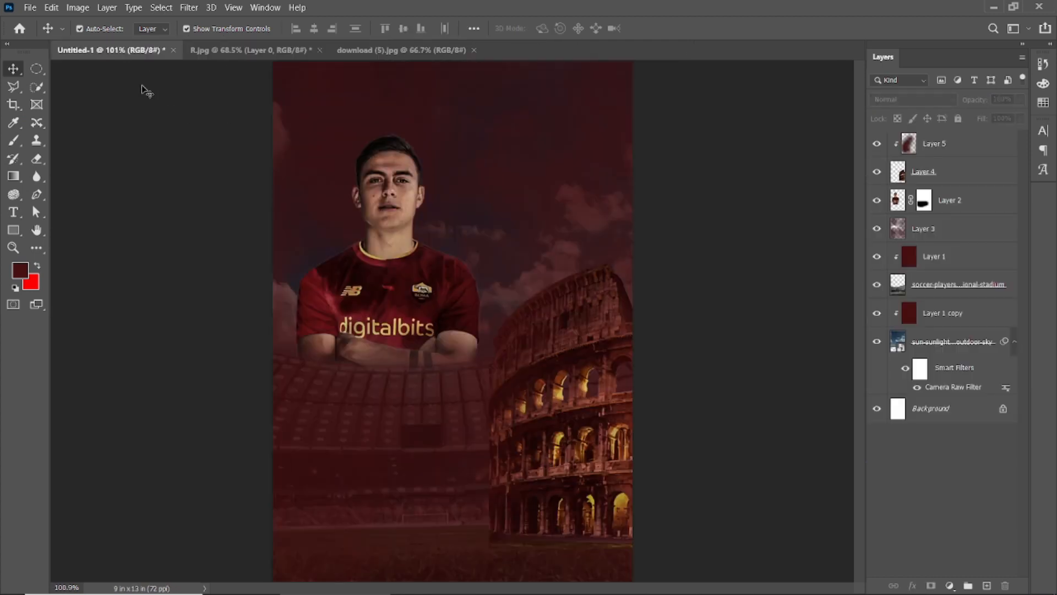
Step: Rotate the stadium image about 6° counter-clockwise, enlarge it slightly and shift it down and right within the poster
{"action": "scroll", "coordinate": [170, 315], "scroll_direction": "down", "scroll_amount": 2}
{"action": "left_click", "coordinate": [969, 229]}
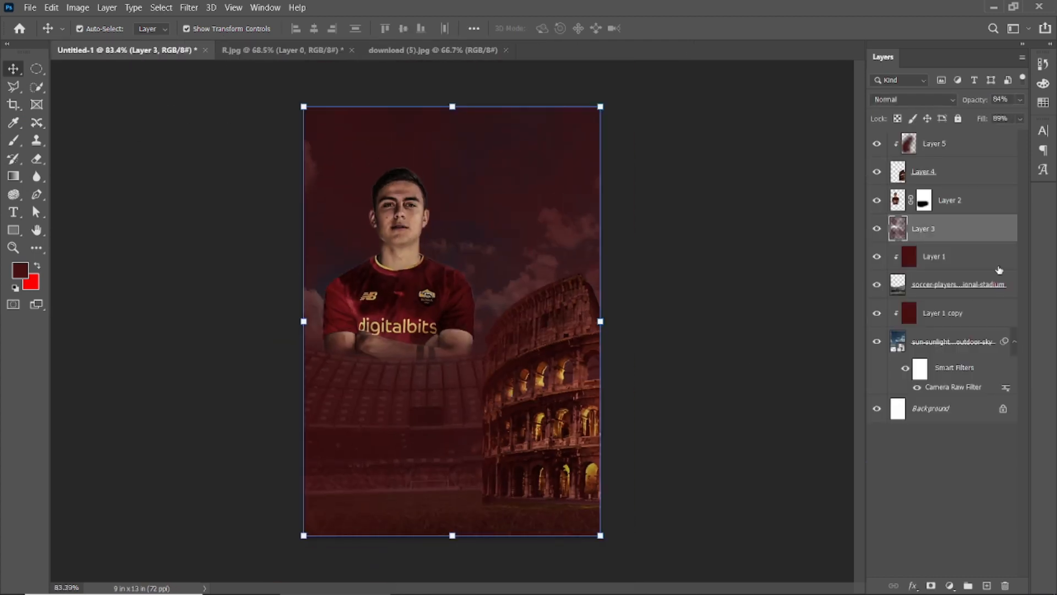
{"action": "left_click", "coordinate": [936, 292]}
{"action": "left_click_drag", "start_coordinate": [738, 158], "coordinate": [730, 112]}
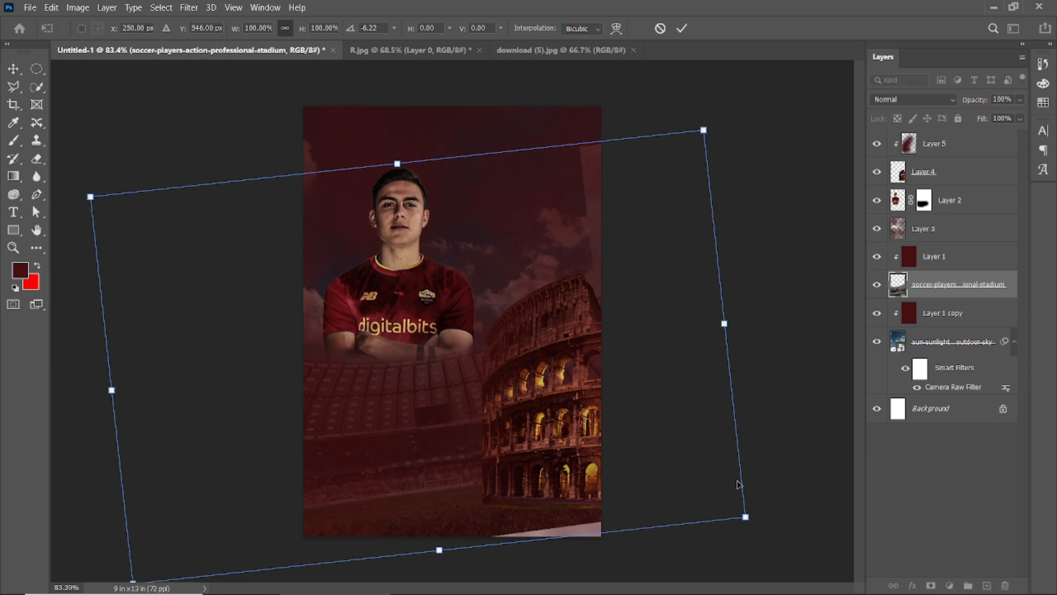
{"action": "left_click_drag", "start_coordinate": [746, 516], "coordinate": [777, 531]}
{"action": "left_click_drag", "start_coordinate": [427, 485], "coordinate": [448, 499]}
{"action": "left_click", "coordinate": [682, 28]}
Step: Nudge the crossed-arms player slightly down and to the left above the stadium rim
{"action": "left_click", "coordinate": [683, 113]}
{"action": "left_click_drag", "start_coordinate": [403, 292], "coordinate": [392, 303]}
{"action": "left_click", "coordinate": [680, 309]}
Step: Cut out the running player in download (5).jpg by unlocking the photo layer, selecting him precisely and removing the background
{"action": "left_click", "coordinate": [404, 49]}
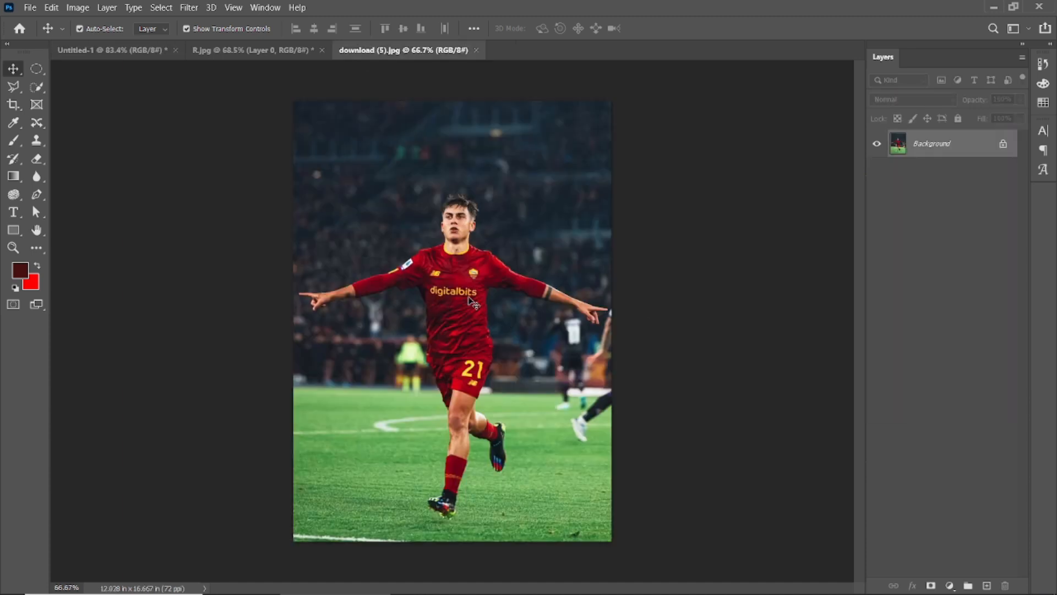
{"action": "left_click", "coordinate": [1002, 145]}
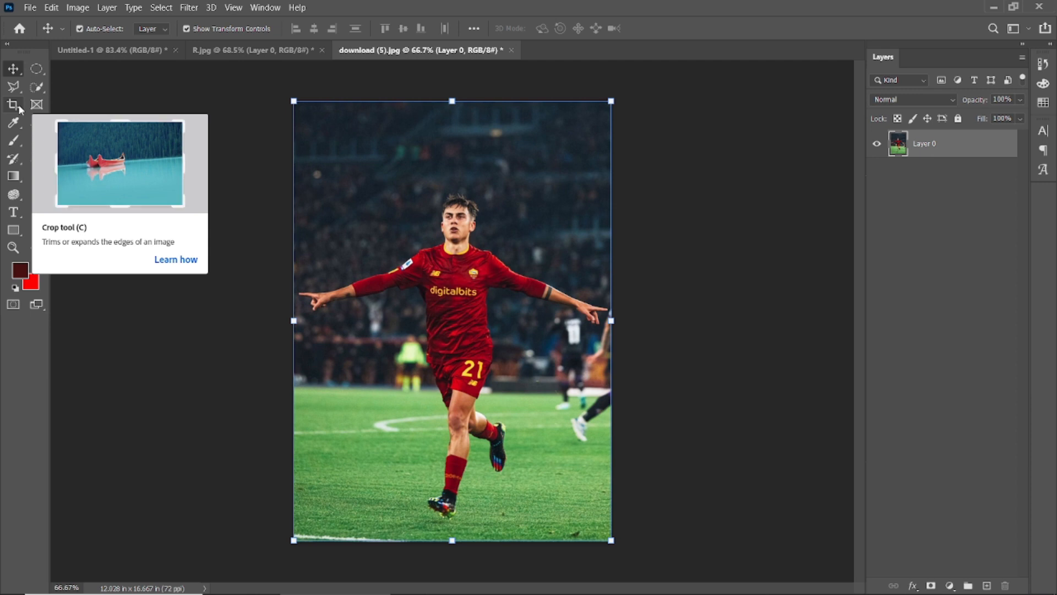
{"action": "left_click", "coordinate": [38, 89]}
{"action": "scroll", "coordinate": [427, 242], "scroll_direction": "up", "scroll_amount": 15}
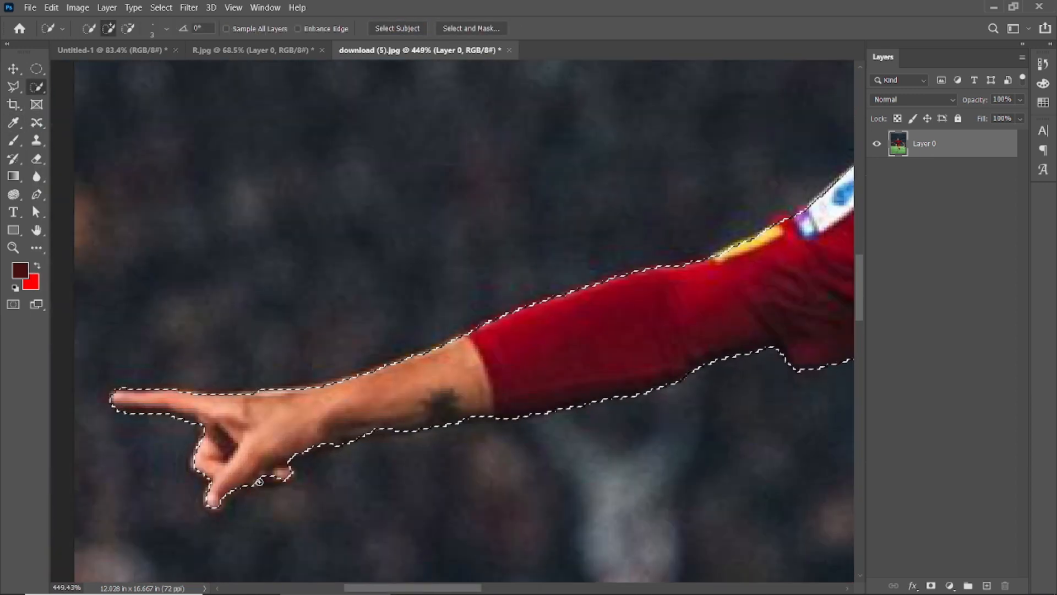
{"action": "scroll", "coordinate": [390, 428], "scroll_direction": "down", "scroll_amount": 10}
{"action": "scroll", "coordinate": [815, 385], "scroll_direction": "up", "scroll_amount": 10}
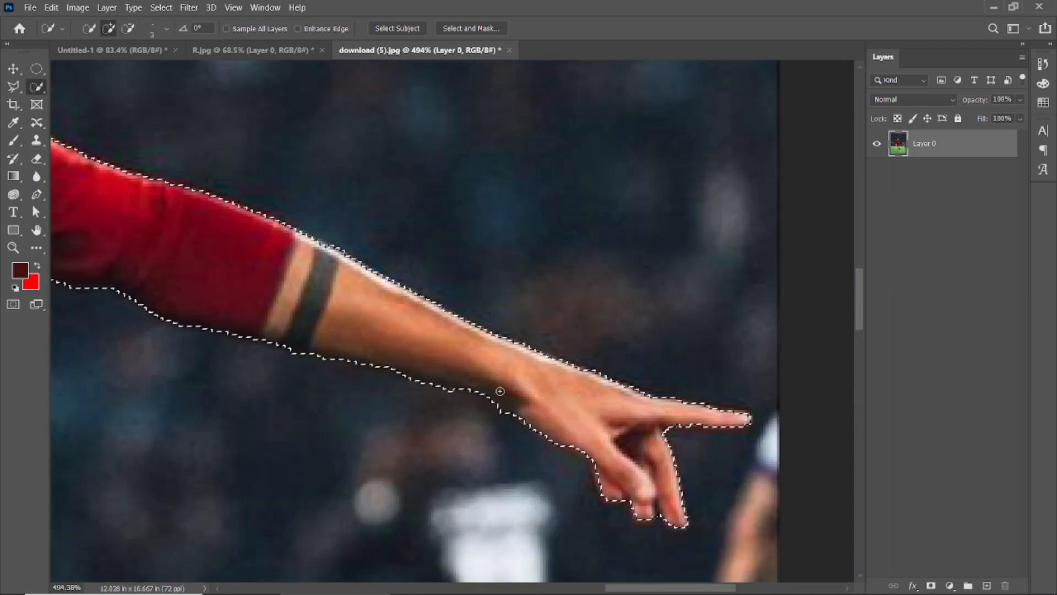
{"action": "scroll", "coordinate": [473, 388], "scroll_direction": "down", "scroll_amount": 10}
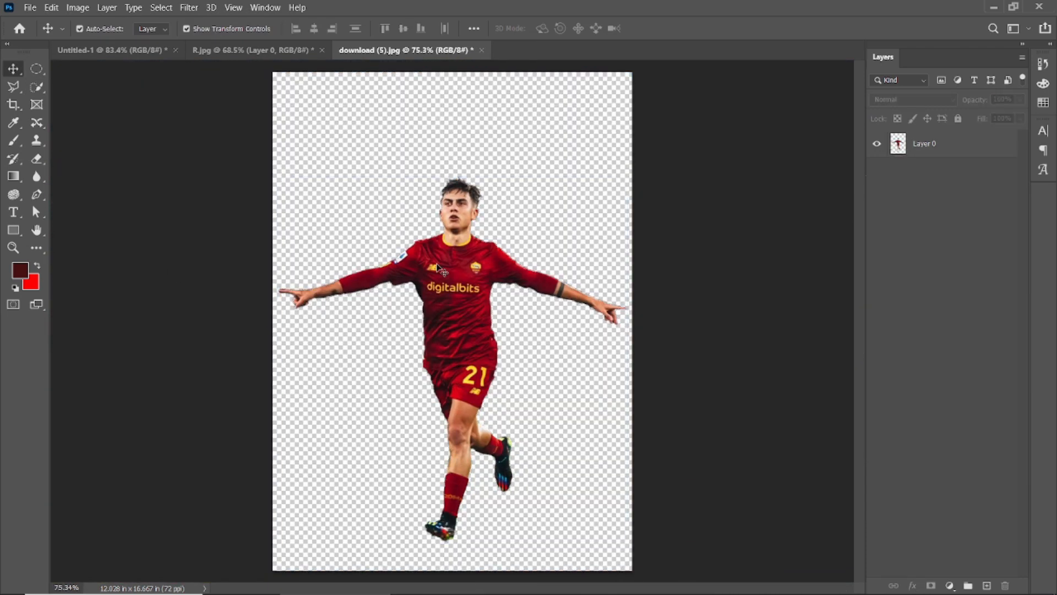
Step: Bring the cut-out running player into the poster, scale him to about 53% and place him between the crossed-arms player and the Colosseum
{"action": "left_click_drag", "start_coordinate": [436, 268], "coordinate": [512, 275]}
{"action": "scroll", "coordinate": [533, 253], "scroll_direction": "down", "scroll_amount": 3}
{"action": "left_click_drag", "start_coordinate": [642, 137], "coordinate": [555, 320]}
{"action": "left_click_drag", "start_coordinate": [448, 336], "coordinate": [492, 299]}
{"action": "scroll", "coordinate": [497, 305], "scroll_direction": "up", "scroll_amount": 3}
{"action": "scroll", "coordinate": [497, 305], "scroll_direction": "up", "scroll_amount": 1}
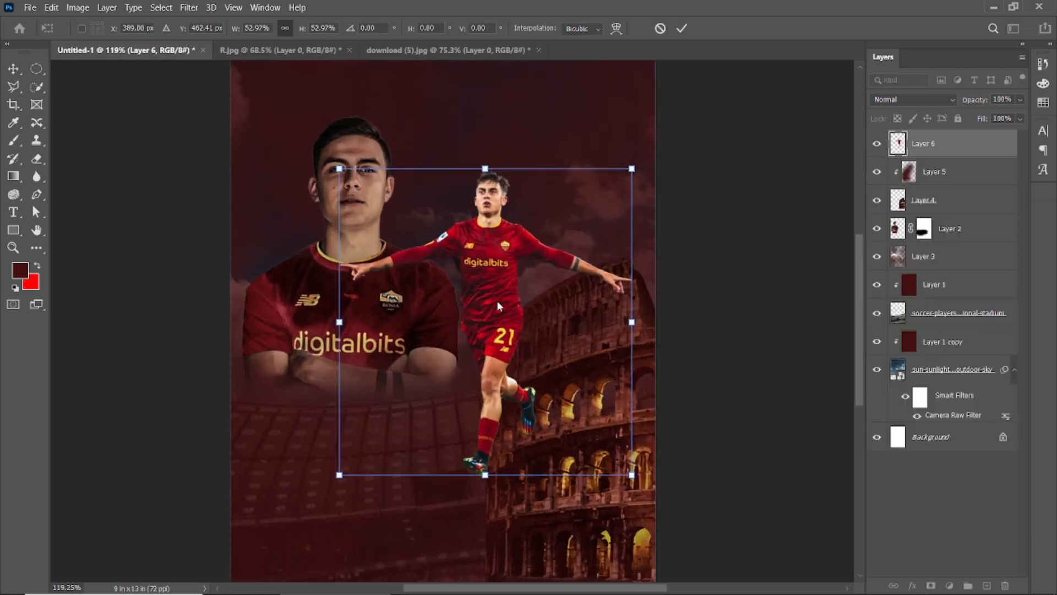
{"action": "left_click", "coordinate": [682, 28]}
Step: Restack the running player's layer beneath the stadium layer, behind the crossed-arms player and the Colosseum
{"action": "left_click_drag", "start_coordinate": [966, 142], "coordinate": [947, 217]}
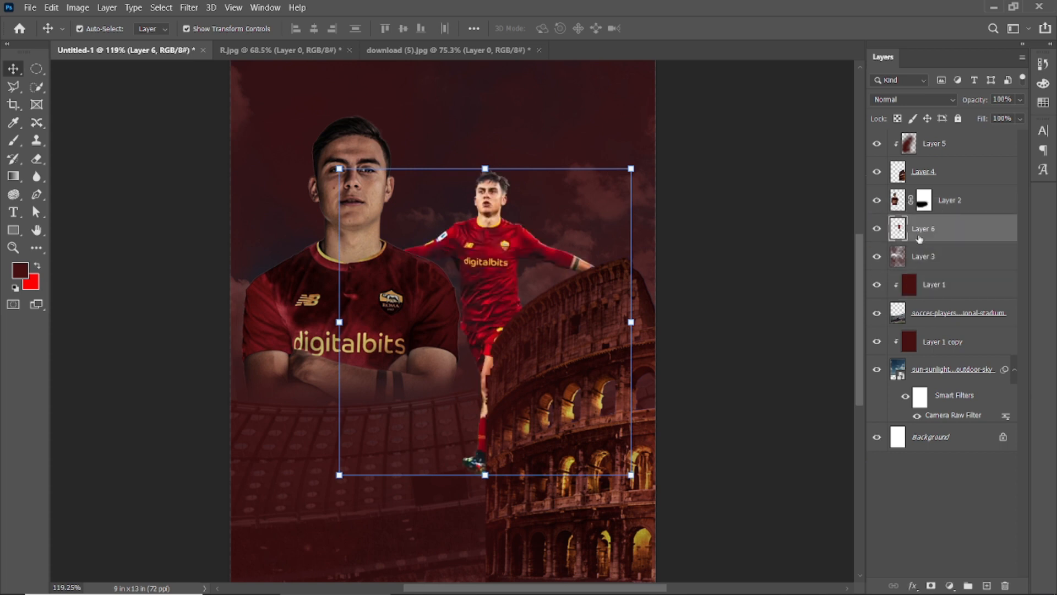
{"action": "left_click", "coordinate": [921, 178]}
{"action": "left_click", "coordinate": [923, 317]}
{"action": "scroll", "coordinate": [641, 386], "scroll_direction": "down", "scroll_amount": 5}
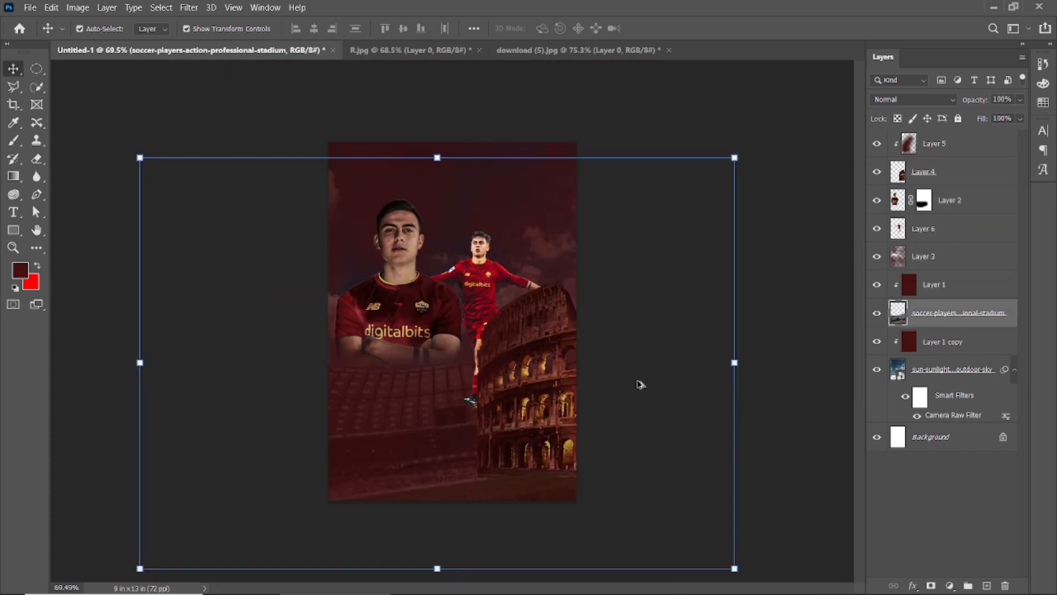
{"action": "scroll", "coordinate": [499, 338], "scroll_direction": "up", "scroll_amount": 4}
{"action": "left_click_drag", "start_coordinate": [945, 230], "coordinate": [935, 326]}
{"action": "left_click", "coordinate": [876, 229]}
{"action": "left_click", "coordinate": [876, 231]}
{"action": "left_click", "coordinate": [925, 229]}
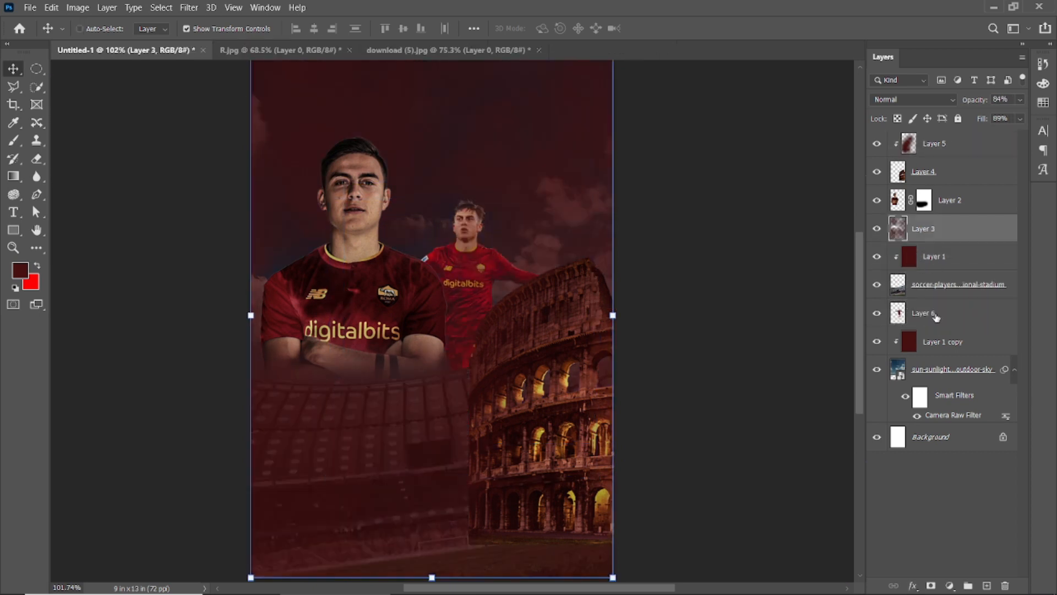
{"action": "left_click", "coordinate": [936, 317], "text": "ctrl"}
{"action": "key", "text": "ctrl+alt+shift+e"}
{"action": "key", "text": "ctrl+z"}
{"action": "left_click", "coordinate": [928, 315]}
{"action": "left_click", "coordinate": [922, 229], "text": "shift"}
{"action": "left_click", "coordinate": [826, 275]}
{"action": "left_click", "coordinate": [931, 313]}
{"action": "left_click", "coordinate": [939, 231], "text": "shift"}
{"action": "left_click", "coordinate": [817, 274]}
Step: Duplicate Layer 3 and the running player's Layer 6 together, and clip the Layer 3 copy to the player copy
{"action": "left_click", "coordinate": [938, 230]}
{"action": "left_click", "coordinate": [948, 316], "text": "ctrl"}
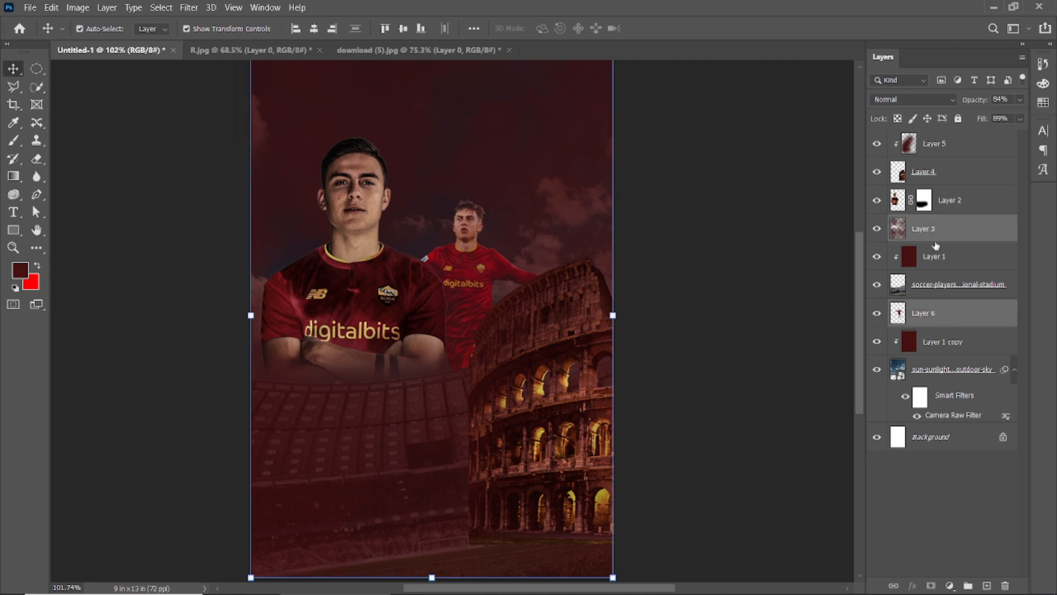
{"action": "left_click_drag", "start_coordinate": [938, 228], "coordinate": [987, 585]}
{"action": "right_click", "coordinate": [938, 230]}
{"action": "left_click", "coordinate": [730, 300]}
{"action": "left_click", "coordinate": [934, 237]}
{"action": "left_click", "coordinate": [935, 239], "text": "alt"}
{"action": "left_click", "coordinate": [931, 253]}
{"action": "left_click", "coordinate": [938, 236], "text": "ctrl"}
Step: Merge the texture and running player copies into one layer and move it above all other layers
{"action": "right_click", "coordinate": [939, 235]}
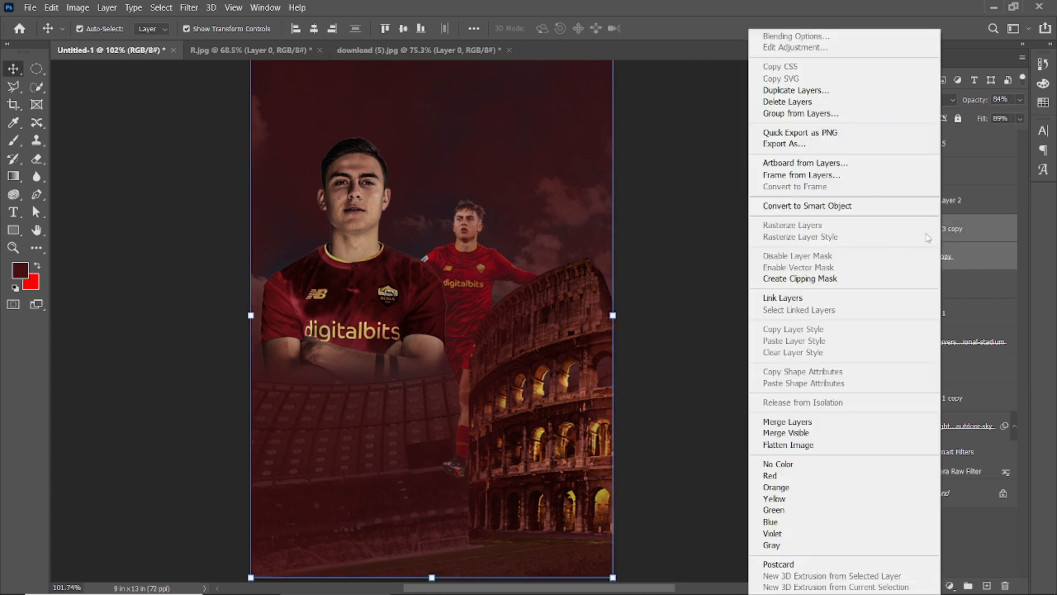
{"action": "left_click", "coordinate": [799, 423]}
{"action": "left_click", "coordinate": [820, 280]}
{"action": "left_click_drag", "start_coordinate": [940, 230], "coordinate": [928, 133]}
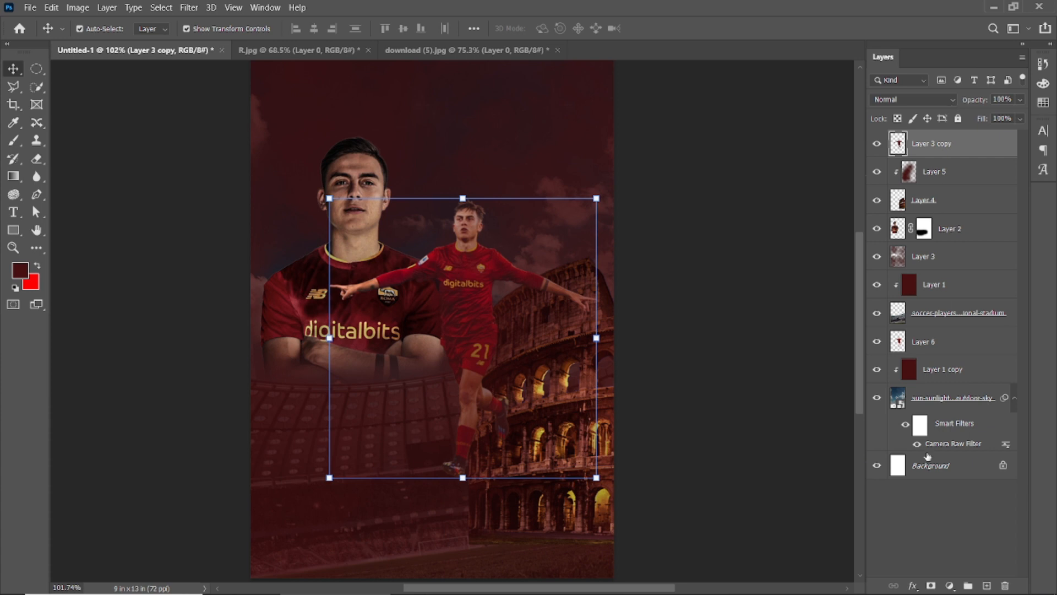
Step: Mask the merged running player layer and paint out his lower body over the Colosseum with a soft black brush
{"action": "left_click", "coordinate": [931, 585]}
{"action": "key", "text": "b"}
{"action": "scroll", "coordinate": [443, 513], "scroll_direction": "up", "scroll_amount": 2}
{"action": "key", "text": "bracketleft"}
{"action": "key", "text": "bracketleft"}
{"action": "key", "text": "bracketleft"}
{"action": "mouse_move", "coordinate": [489, 436]}
{"action": "left_mouse_down"}
{"action": "mouse_move", "coordinate": [479, 456]}
{"action": "mouse_move", "coordinate": [472, 442]}
{"action": "mouse_move", "coordinate": [509, 393]}
{"action": "mouse_move", "coordinate": [553, 389]}
{"action": "left_mouse_up"}
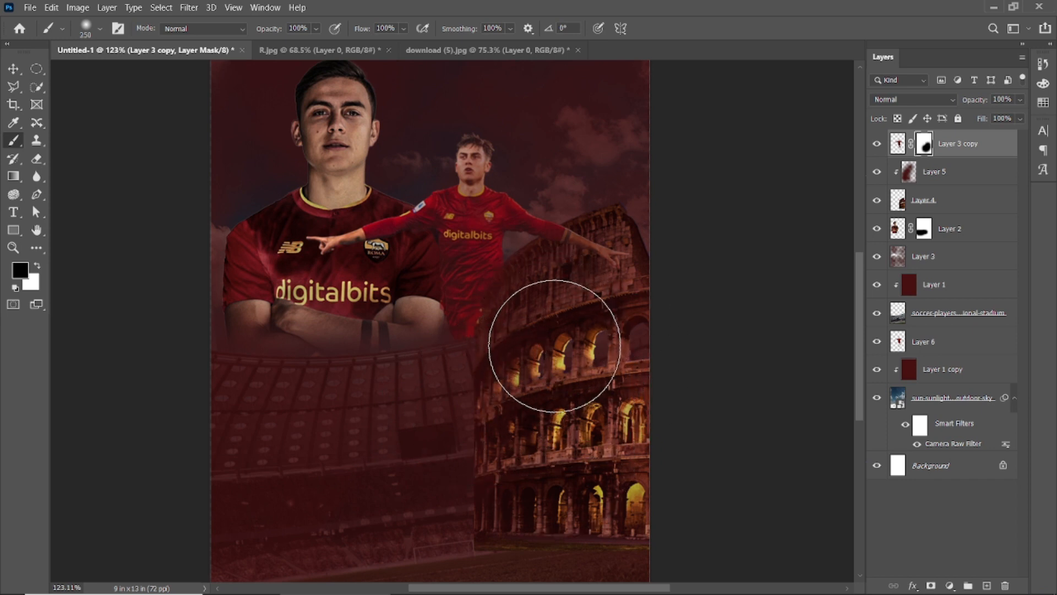
Step: Add a layer mask to Layer 6 and paint out the original running player's lower body
{"action": "left_click", "coordinate": [923, 342]}
{"action": "left_click", "coordinate": [931, 585]}
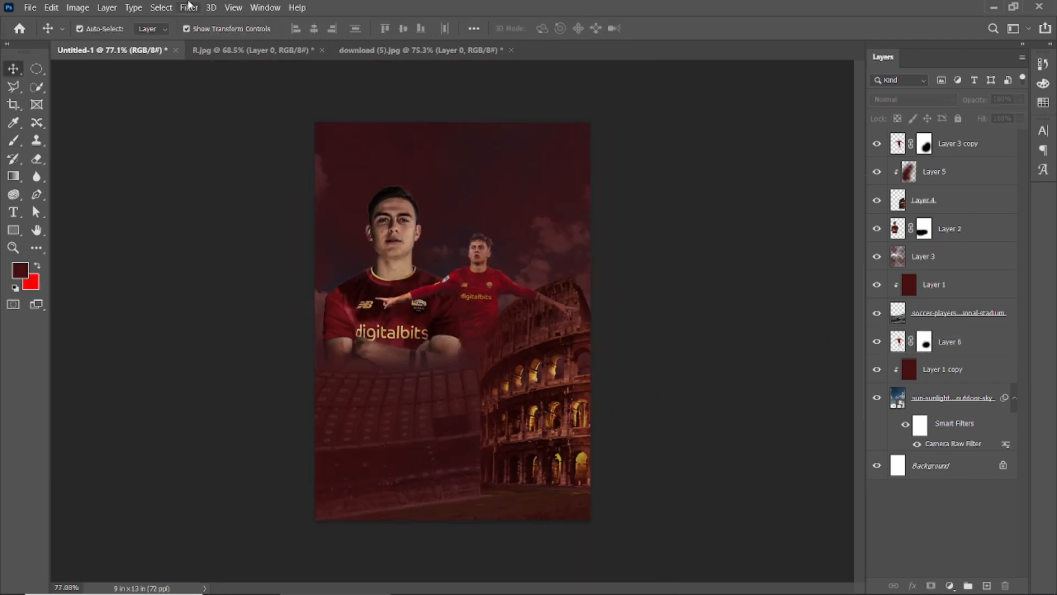
{"action": "scroll", "coordinate": [520, 410], "scroll_direction": "up", "scroll_amount": 3}
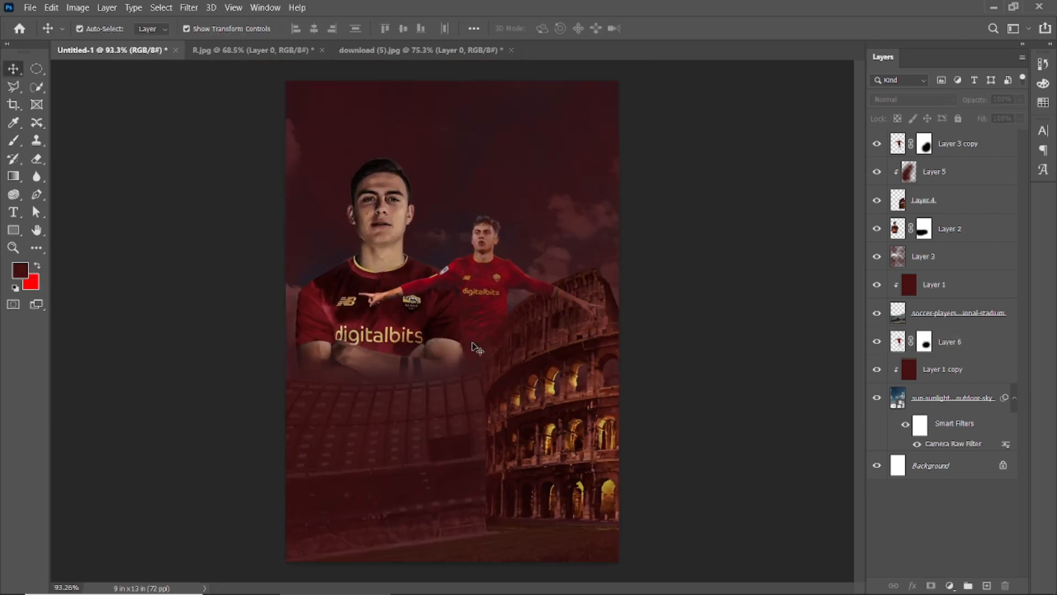
Step: Open the dribbling player photo Football wallpaper (2).jpg as a separate document
{"action": "left_click", "coordinate": [28, 8]}
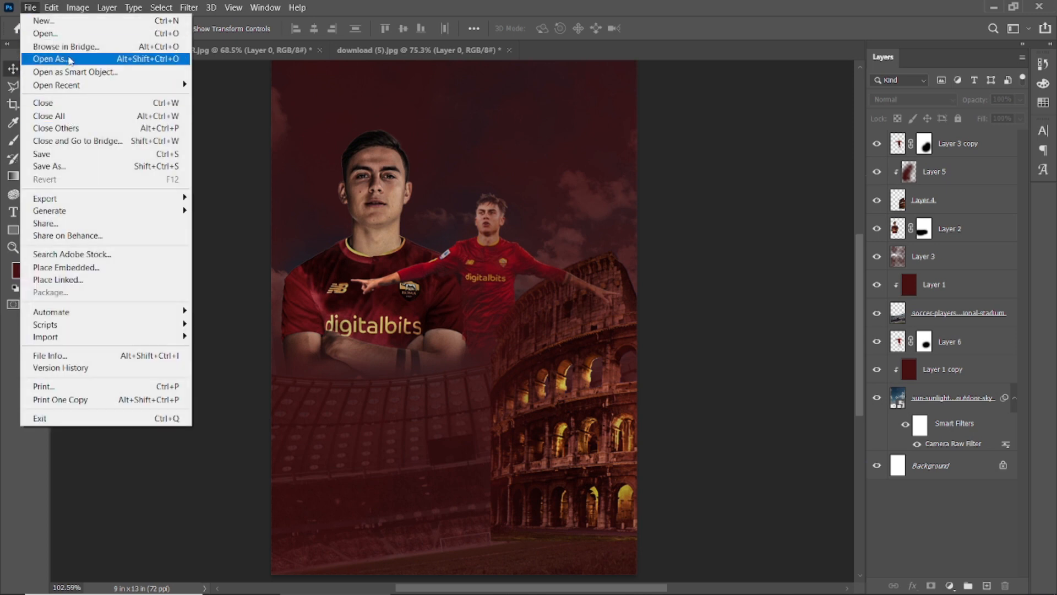
{"action": "left_click", "coordinate": [66, 31]}
{"action": "left_click", "coordinate": [413, 425]}
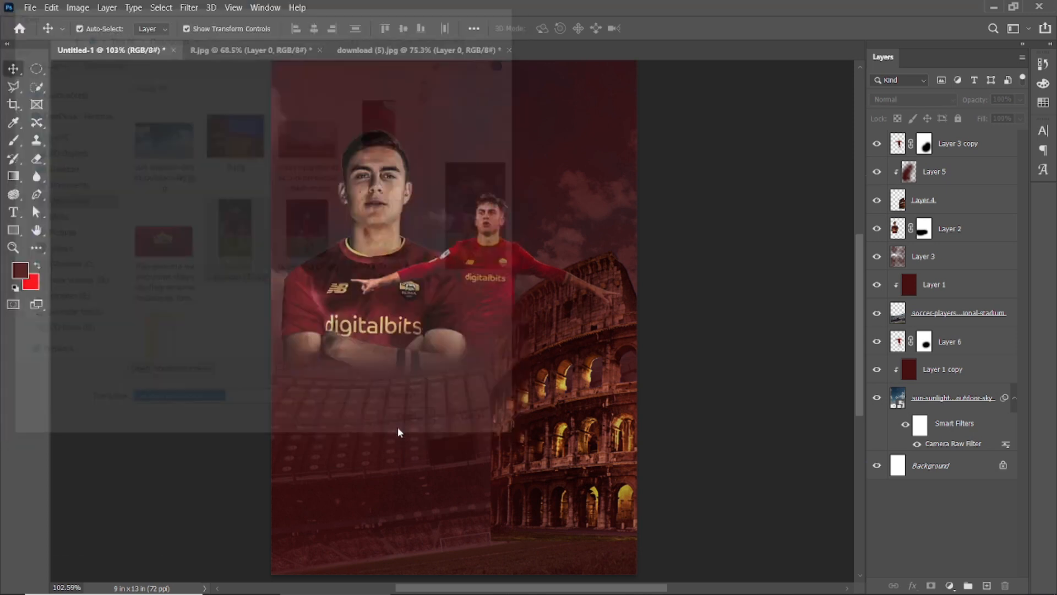
Step: Select the dribbling player's torso, shorts and shoulders along their edges with the Quick Selection tool
{"action": "scroll", "coordinate": [464, 348], "scroll_direction": "up", "scroll_amount": 5}
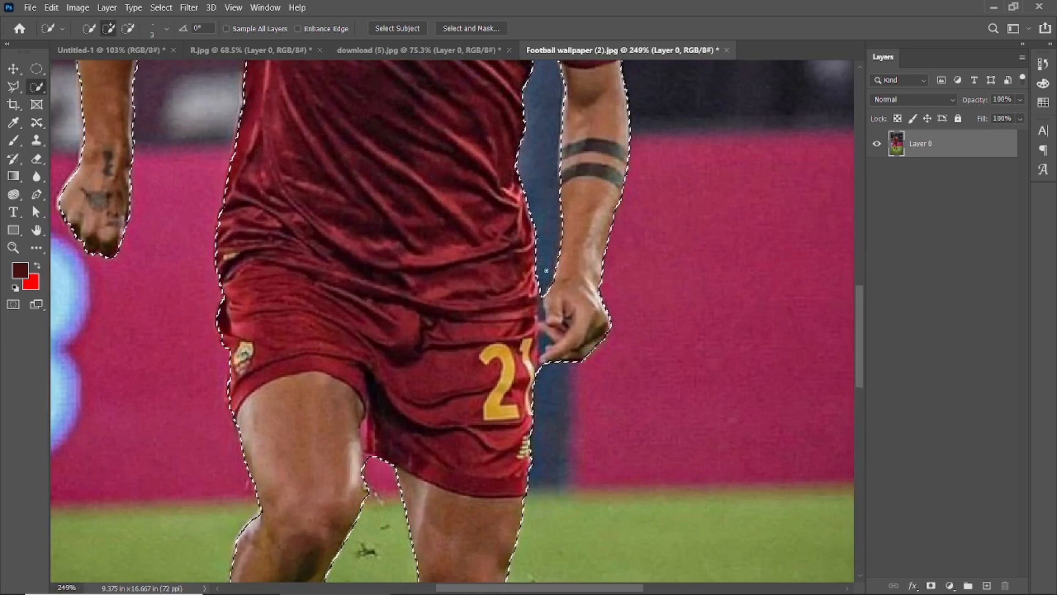
{"action": "left_click_drag", "start_coordinate": [352, 83], "coordinate": [314, 323]}
{"action": "scroll", "coordinate": [311, 287], "scroll_direction": "up", "scroll_amount": 3}
{"action": "scroll", "coordinate": [449, 308], "scroll_direction": "down", "scroll_amount": 2}
{"action": "left_click_drag", "start_coordinate": [165, 418], "coordinate": [468, 396]}
{"action": "scroll", "coordinate": [468, 396], "scroll_direction": "up", "scroll_amount": 3}
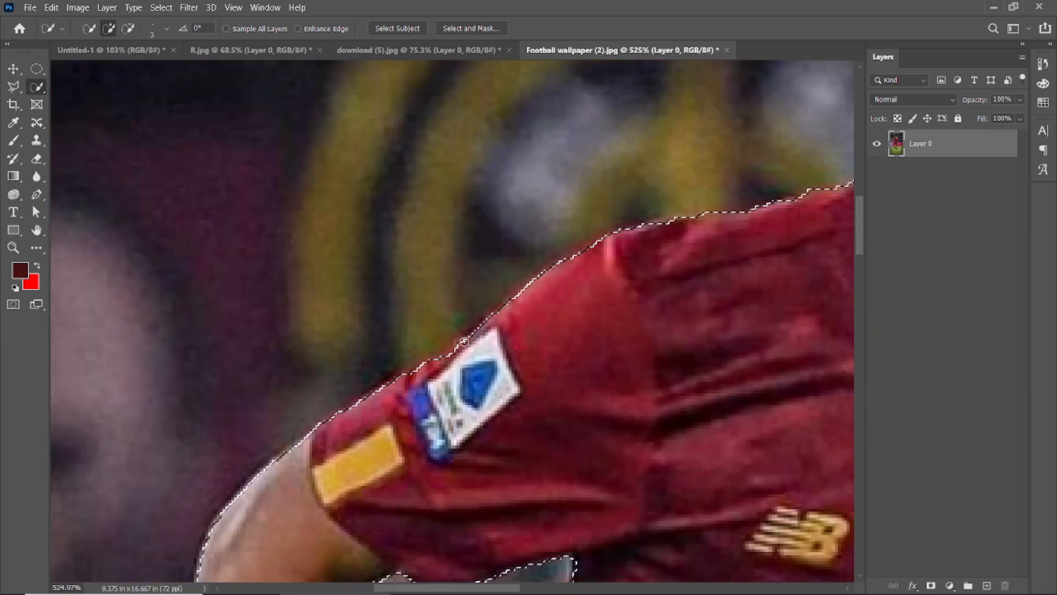
Step: Refine the selection along the badged sleeve, the tattooed forearm and its fist
{"action": "scroll", "coordinate": [232, 418], "scroll_direction": "down", "scroll_amount": 4}
{"action": "left_click_drag", "start_coordinate": [231, 485], "coordinate": [231, 193]}
{"action": "scroll", "coordinate": [232, 355], "scroll_direction": "up", "scroll_amount": 4}
{"action": "left_click_drag", "start_coordinate": [229, 507], "coordinate": [363, 332]}
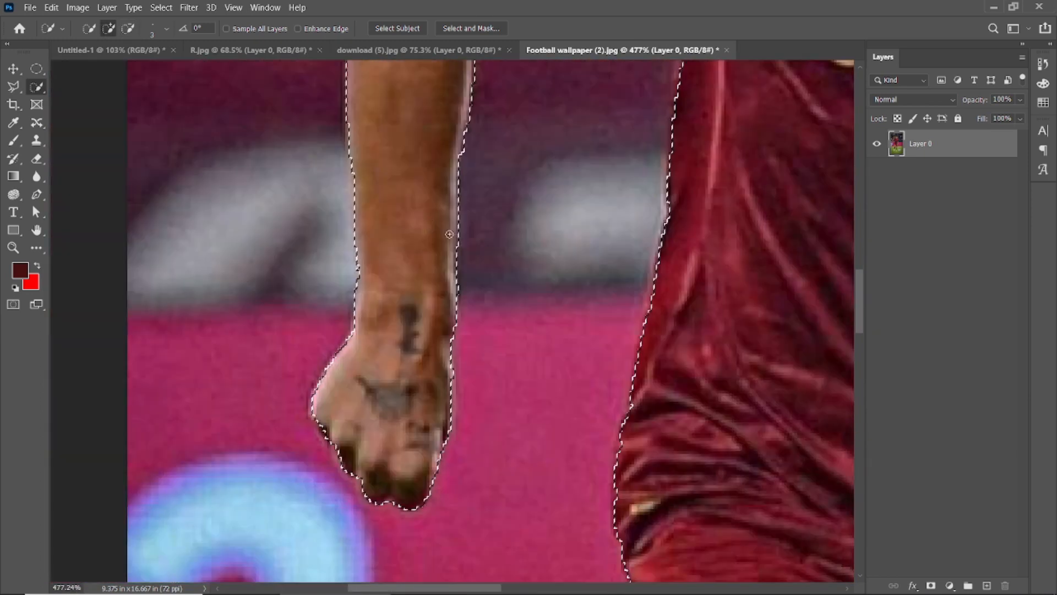
{"action": "left_click_drag", "start_coordinate": [798, 265], "coordinate": [105, 374]}
{"action": "scroll", "coordinate": [330, 386], "scroll_direction": "down", "scroll_amount": 1}
{"action": "left_click_drag", "start_coordinate": [396, 545], "coordinate": [420, 317]}
Step: Subtract the background gap between the banded forearm's hand and the shorts using a smaller selection brush
{"action": "key", "text": "bracketleft"}
{"action": "key", "text": "bracketleft"}
{"action": "scroll", "coordinate": [415, 420], "scroll_direction": "up", "scroll_amount": 6}
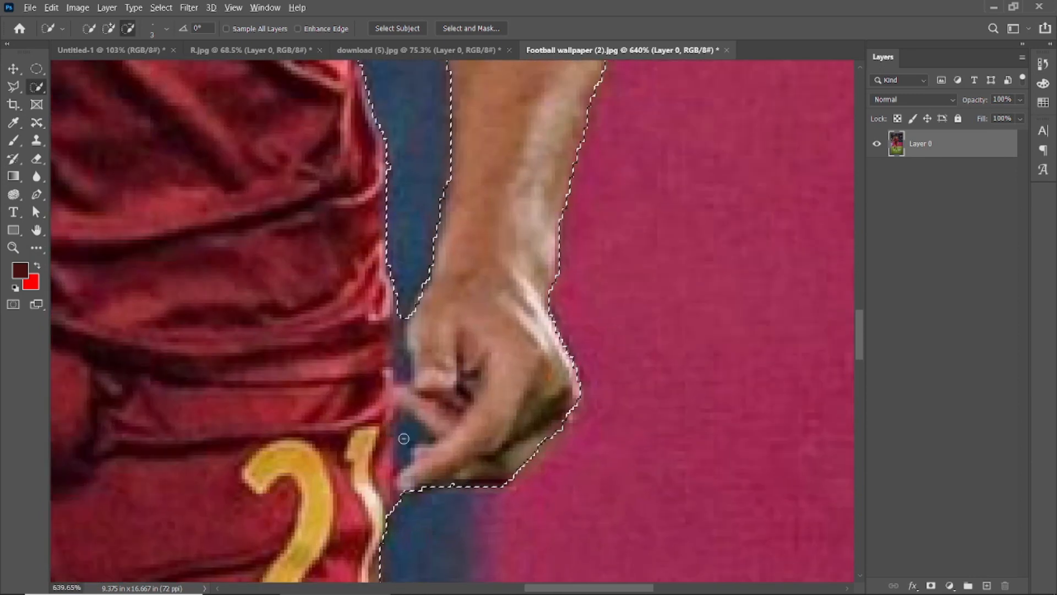
{"action": "scroll", "coordinate": [403, 278], "scroll_direction": "down", "scroll_amount": 5}
{"action": "left_click_drag", "start_coordinate": [331, 468], "coordinate": [553, 104]}
Step: Refine the selection around the player's knees, socks and first yellow boot, enlarging the selection brush to 5
{"action": "left_click_drag", "start_coordinate": [72, 490], "coordinate": [325, 265]}
{"action": "scroll", "coordinate": [309, 264], "scroll_direction": "up", "scroll_amount": 1}
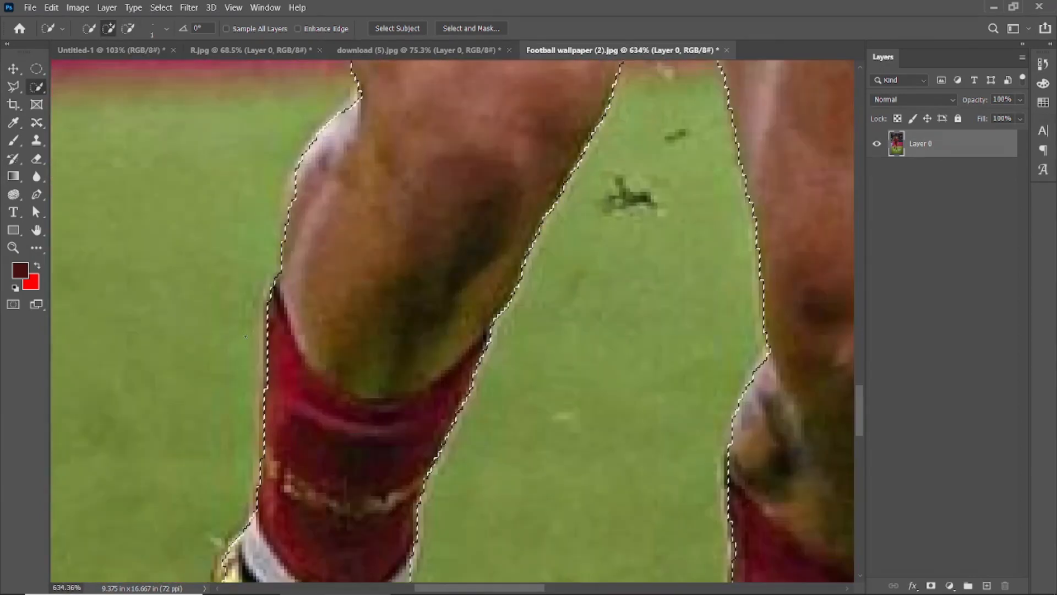
{"action": "scroll", "coordinate": [305, 262], "scroll_direction": "down", "scroll_amount": 2}
{"action": "scroll", "coordinate": [278, 264], "scroll_direction": "down", "scroll_amount": 1}
{"action": "key", "text": "bracketright"}
{"action": "key", "text": "bracketright"}
{"action": "key", "text": "bracketright"}
{"action": "key", "text": "bracketright"}
{"action": "scroll", "coordinate": [278, 264], "scroll_direction": "down", "scroll_amount": 5}
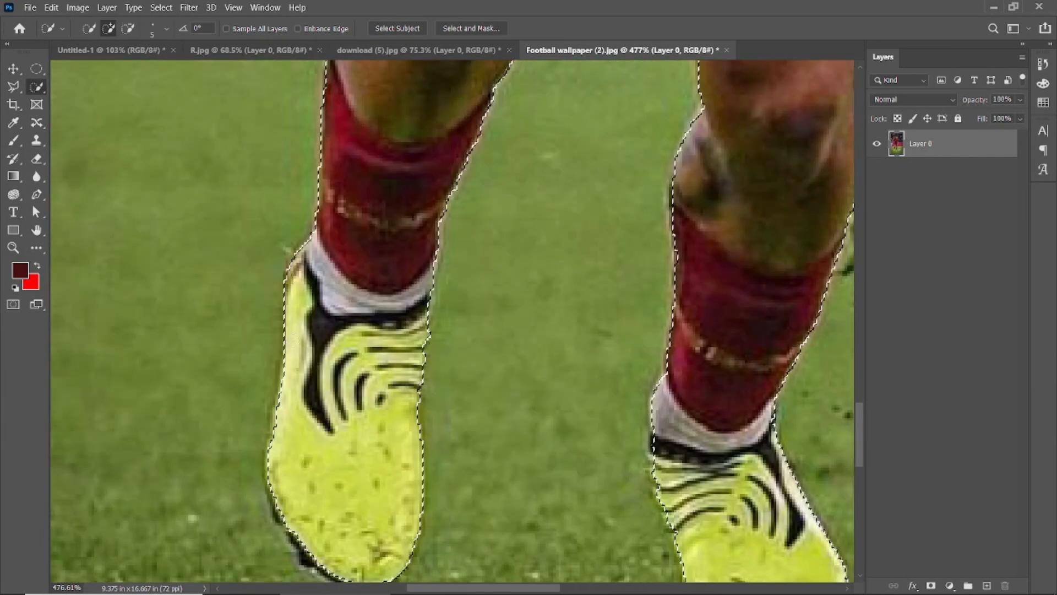
Step: Refine the selection around the leg and yellow boot nearest the football
{"action": "scroll", "coordinate": [353, 286], "scroll_direction": "right", "scroll_amount": 4}
{"action": "left_click_drag", "start_coordinate": [400, 374], "coordinate": [388, 351]}
{"action": "scroll", "coordinate": [394, 392], "scroll_direction": "down", "scroll_amount": 3}
{"action": "scroll", "coordinate": [413, 353], "scroll_direction": "up", "scroll_amount": 5}
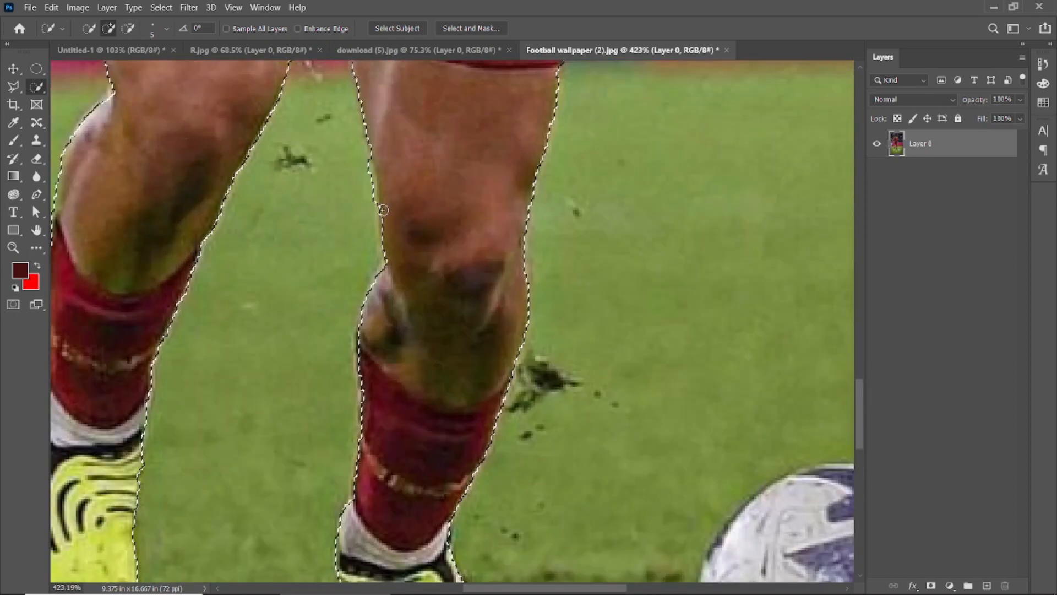
{"action": "scroll", "coordinate": [483, 281], "scroll_direction": "down", "scroll_amount": 2}
{"action": "scroll", "coordinate": [482, 282], "scroll_direction": "down", "scroll_amount": 3}
Step: Add the football to the player selection and switch to the Elliptical Marquee tool
{"action": "scroll", "coordinate": [543, 429], "scroll_direction": "up", "scroll_amount": 3}
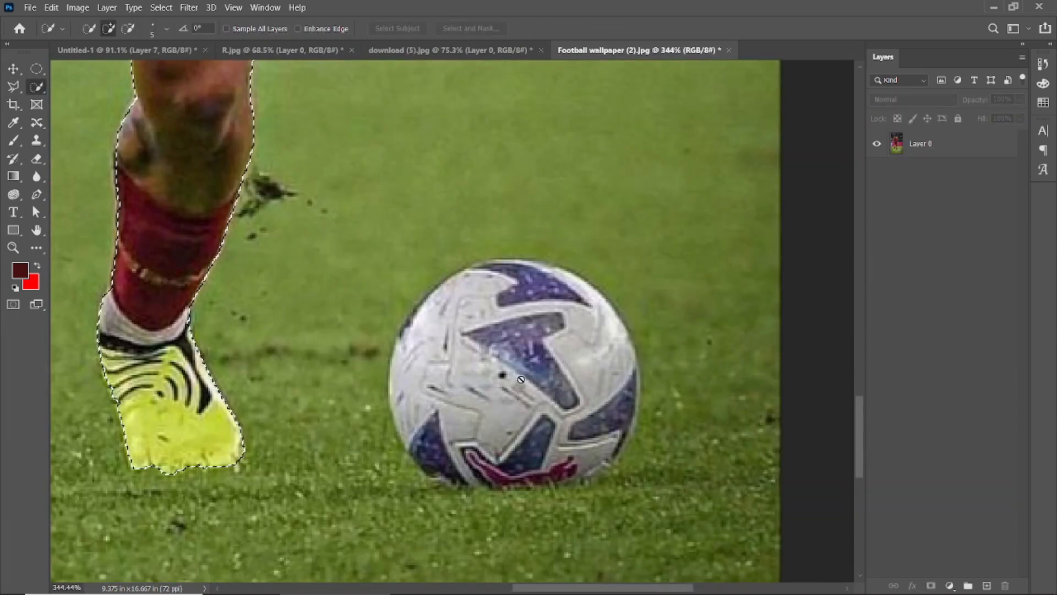
{"action": "left_click", "coordinate": [544, 465]}
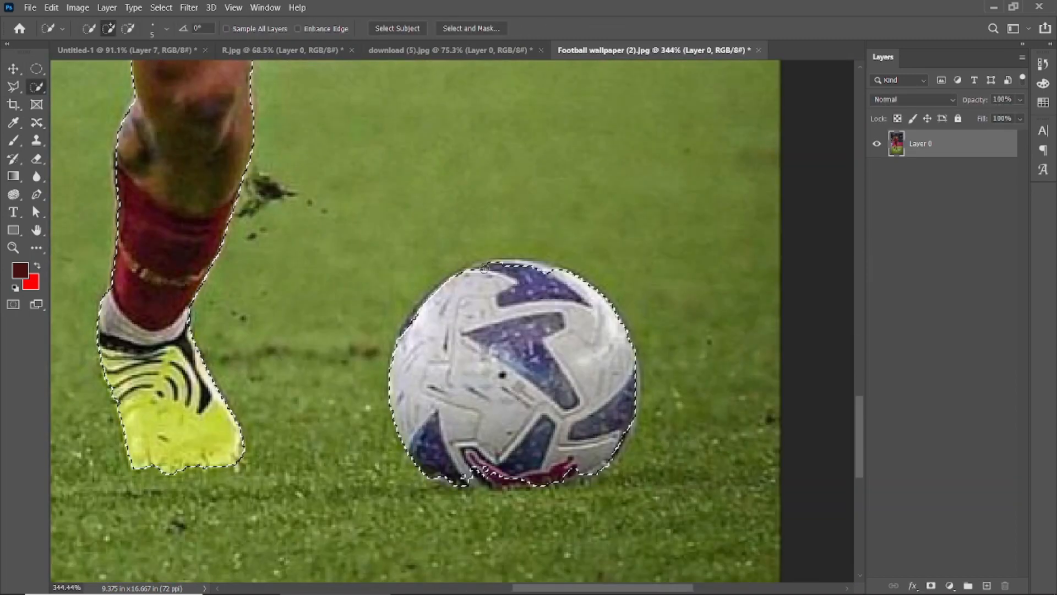
{"action": "left_click", "coordinate": [36, 69]}
{"action": "left_click_drag", "start_coordinate": [439, 288], "coordinate": [689, 538]}
{"action": "key", "text": "ctrl+z"}
{"action": "left_click_drag", "start_coordinate": [417, 246], "coordinate": [659, 488]}
{"action": "key", "text": "ctrl+z"}
{"action": "left_click_drag", "start_coordinate": [301, 256], "coordinate": [556, 515]}
{"action": "key", "text": "ctrl+z"}
{"action": "left_click_drag", "start_coordinate": [380, 243], "coordinate": [637, 501]}
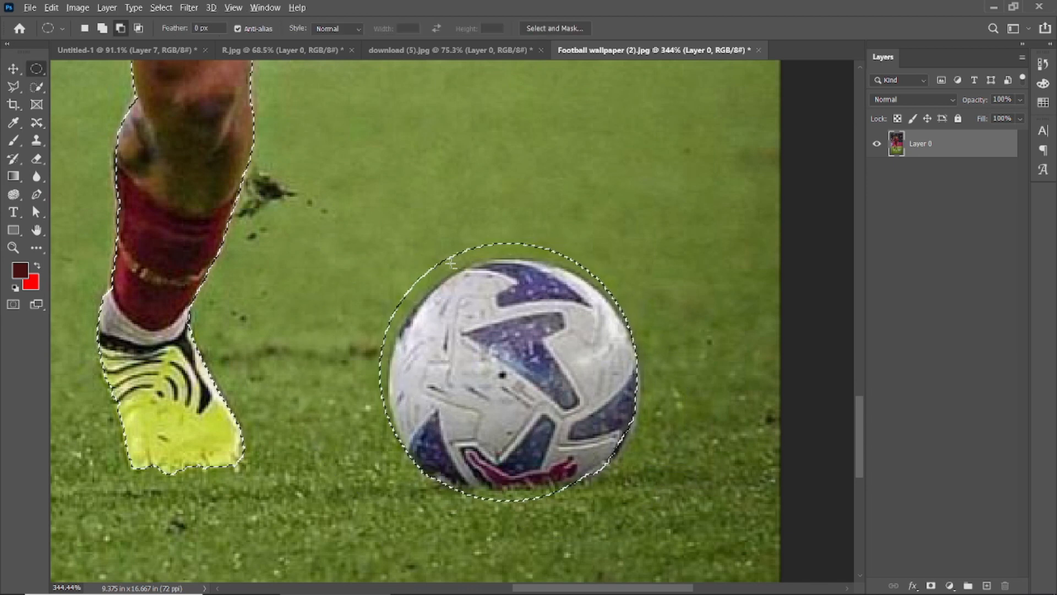
{"action": "key", "text": "ctrl+z"}
Step: Round off the football's selection with elliptical marquee additions along its uneven lower edge
{"action": "scroll", "coordinate": [486, 487], "scroll_direction": "up", "scroll_amount": 3}
{"action": "left_click_drag", "start_coordinate": [421, 450], "coordinate": [608, 500]}
{"action": "key", "text": "ctrl+z"}
{"action": "left_click_drag", "start_coordinate": [400, 424], "coordinate": [512, 497]}
{"action": "left_click_drag", "start_coordinate": [661, 408], "coordinate": [653, 439]}
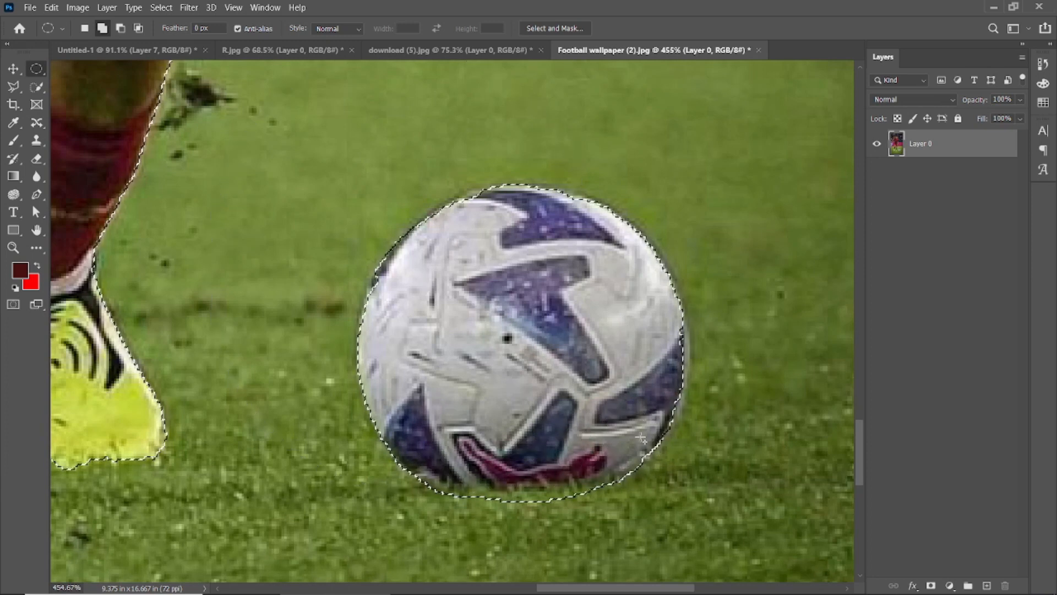
Step: Invert the selection, delete the background around the player and football, and deselect
{"action": "left_click", "coordinate": [36, 87]}
{"action": "scroll", "coordinate": [507, 293], "scroll_direction": "down", "scroll_amount": 5}
{"action": "key", "text": "ctrl+shift+i"}
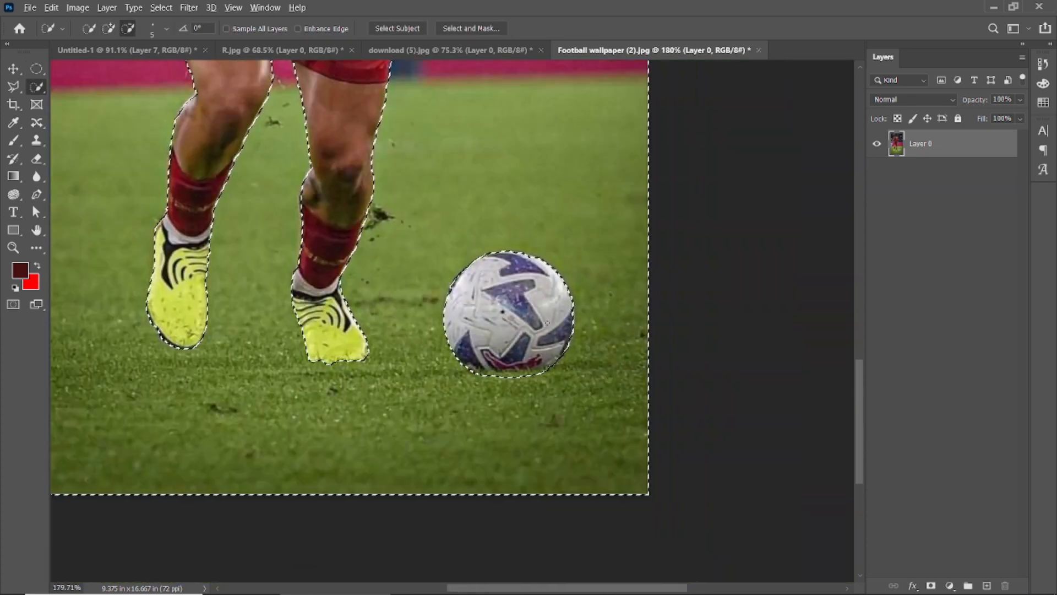
{"action": "key", "text": "Delete"}
{"action": "key", "text": "ctrl+d"}
Step: Bring the cut-out player with the football into the poster and delete his earlier copy without the ball
{"action": "key", "text": "v"}
{"action": "left_click_drag", "start_coordinate": [446, 265], "coordinate": [516, 423]}
{"action": "left_click", "coordinate": [443, 292]}
{"action": "key", "text": "Delete"}
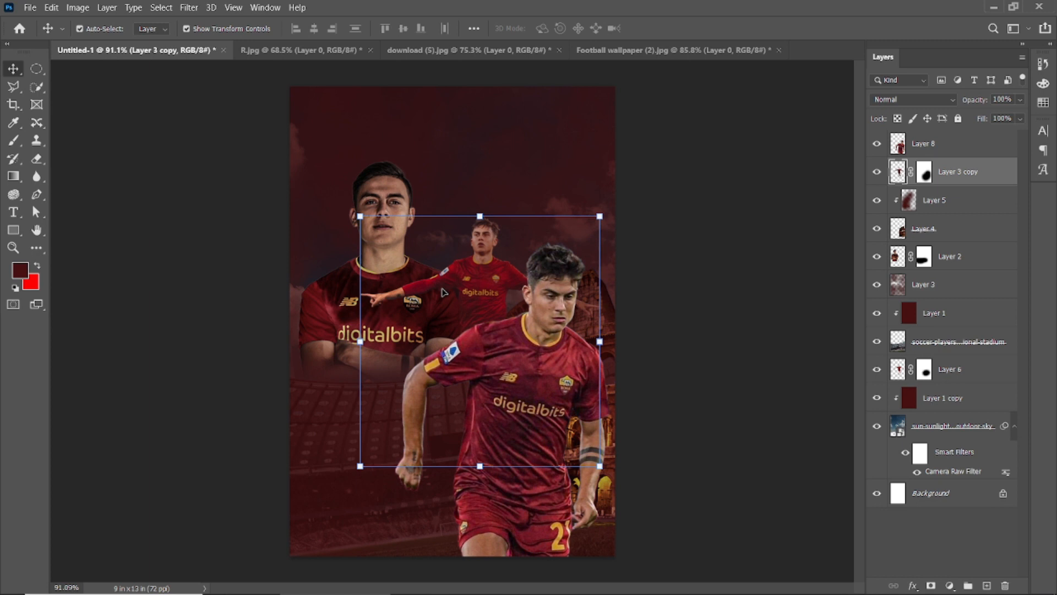
Step: Scale down the dribbling player and place him at the poster's lower centre, beside the Colosseum's base
{"action": "left_click_drag", "start_coordinate": [560, 345], "coordinate": [514, 233]}
{"action": "left_click_drag", "start_coordinate": [614, 127], "coordinate": [570, 258]}
{"action": "left_click_drag", "start_coordinate": [576, 216], "coordinate": [508, 337]}
{"action": "left_click_drag", "start_coordinate": [462, 422], "coordinate": [455, 444]}
{"action": "left_click", "coordinate": [682, 29]}
{"action": "left_click", "coordinate": [671, 251]}
{"action": "left_click", "coordinate": [481, 440]}
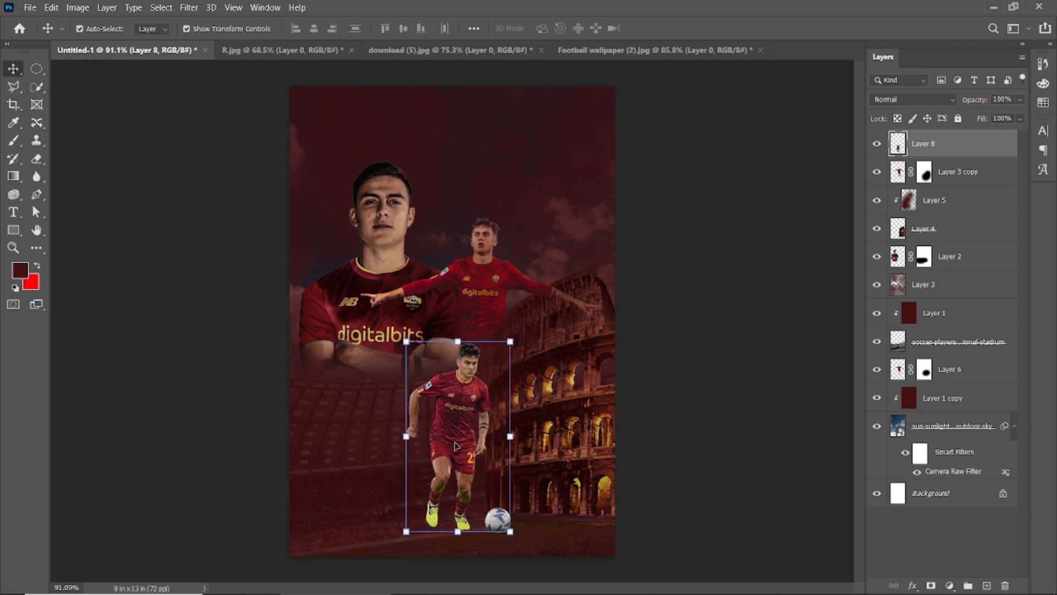
Step: Add a layer mask to the Colosseum's Layer 4 and softly paint out its base to blend into the ground
{"action": "left_click", "coordinate": [684, 283]}
{"action": "left_click", "coordinate": [930, 208]}
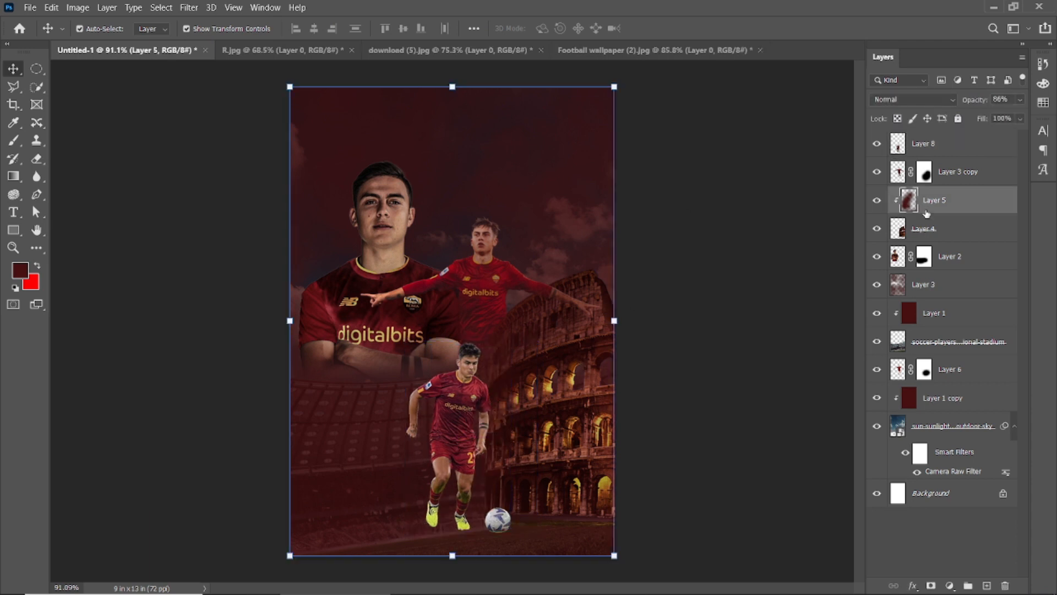
{"action": "left_click", "coordinate": [936, 237]}
{"action": "left_click", "coordinate": [931, 585]}
{"action": "left_click", "coordinate": [15, 141]}
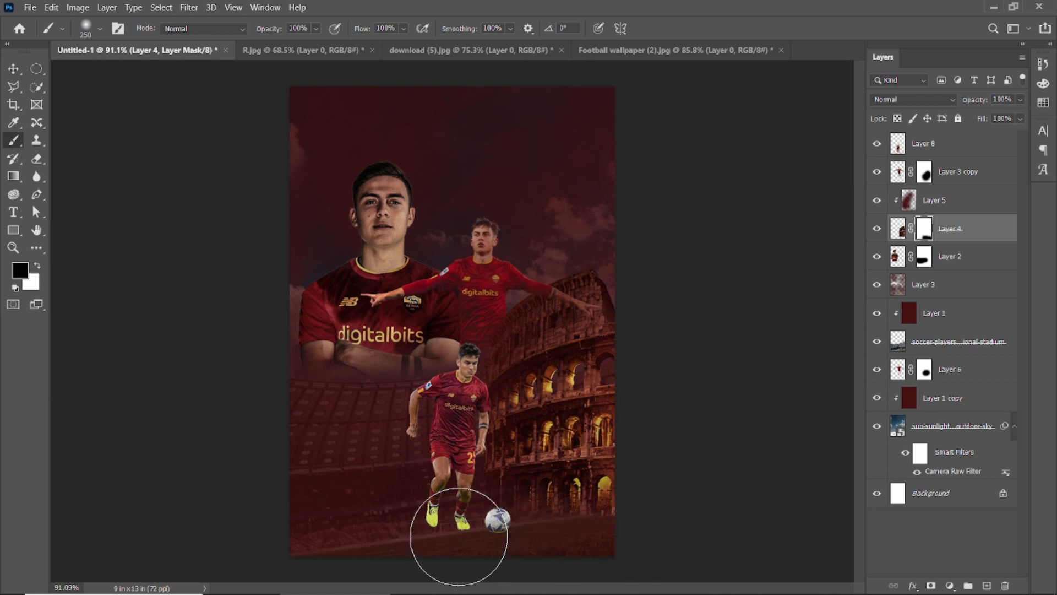
Step: Create a new layer directly above the Colosseum layer and clip it to the Colosseum
{"action": "scroll", "coordinate": [516, 540], "scroll_direction": "up", "scroll_amount": 2}
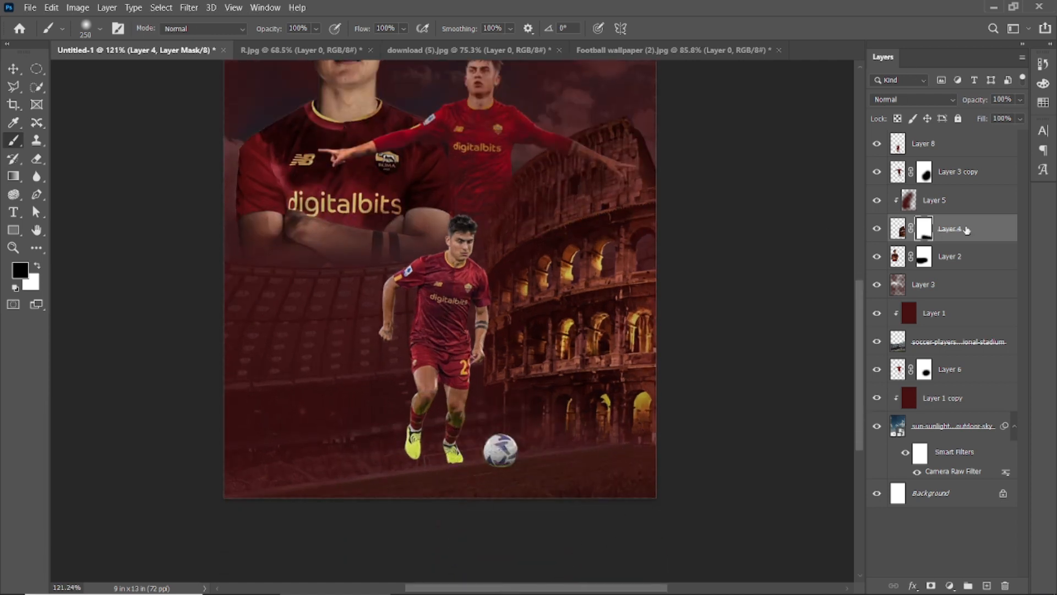
{"action": "left_click", "coordinate": [986, 586]}
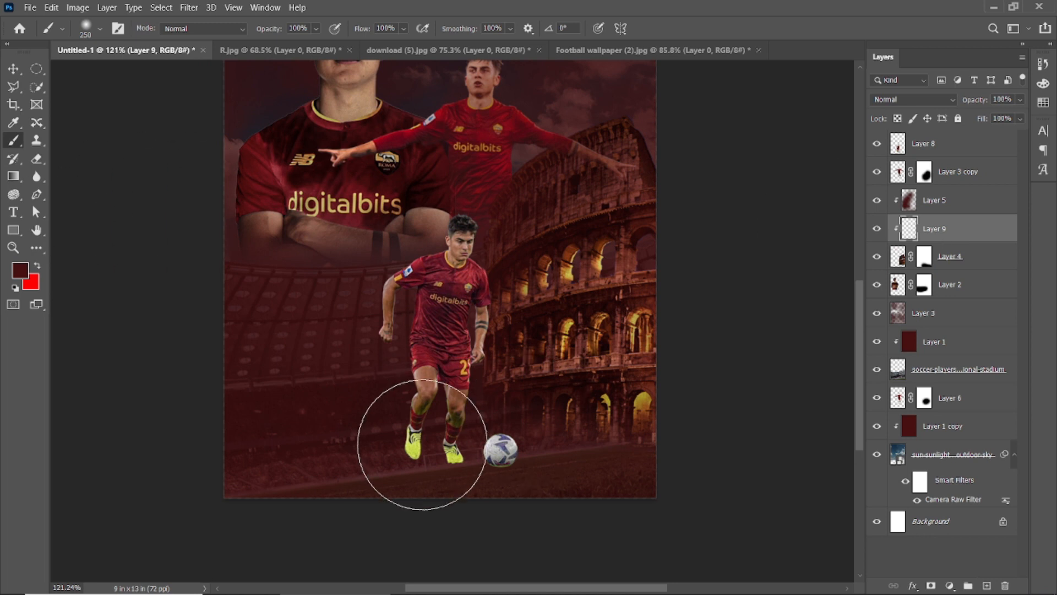
Step: Move Layer 9 above Layer 5, release its clipping, and softly brush dark red over the ground along the Colosseum's base
{"action": "type", "text": "41"}
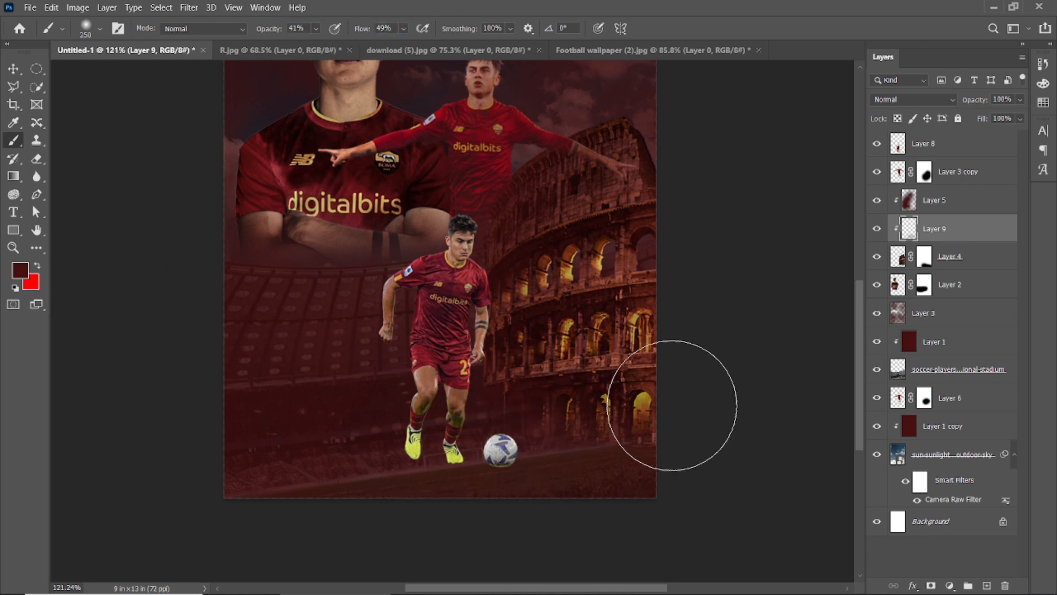
{"action": "mouse_move", "coordinate": [526, 353]}
{"action": "left_mouse_down"}
{"action": "mouse_move", "coordinate": [612, 457]}
{"action": "mouse_move", "coordinate": [737, 454]}
{"action": "mouse_move", "coordinate": [394, 452]}
{"action": "mouse_move", "coordinate": [516, 443]}
{"action": "mouse_move", "coordinate": [738, 452]}
{"action": "left_mouse_up"}
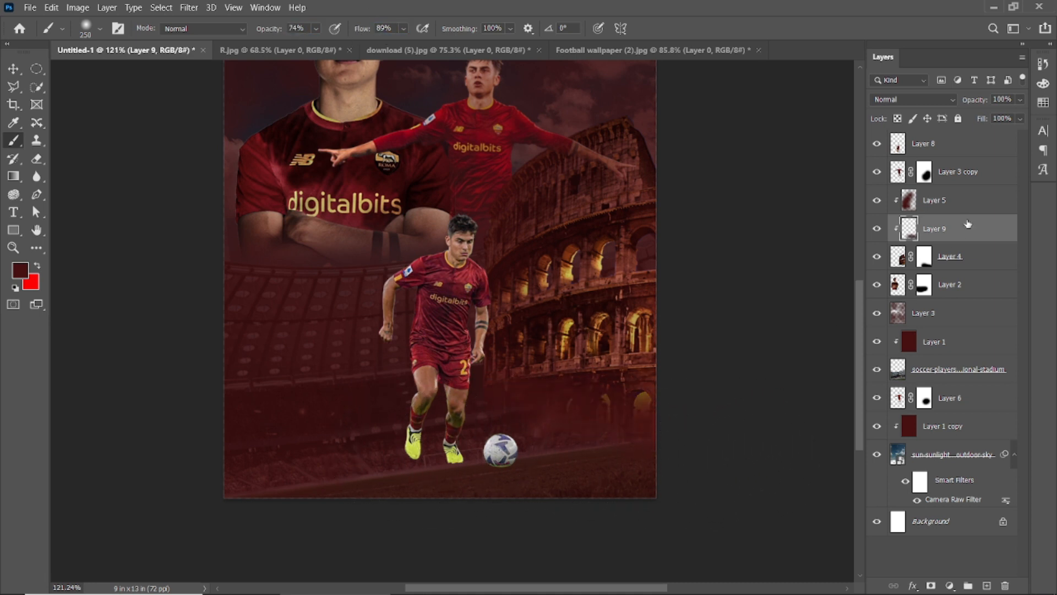
{"action": "mouse_move", "coordinate": [939, 237]}
{"action": "left_mouse_down"}
{"action": "mouse_move", "coordinate": [935, 202]}
{"action": "mouse_move", "coordinate": [945, 230]}
{"action": "mouse_move", "coordinate": [936, 205]}
{"action": "mouse_move", "coordinate": [932, 213]}
{"action": "left_mouse_up"}
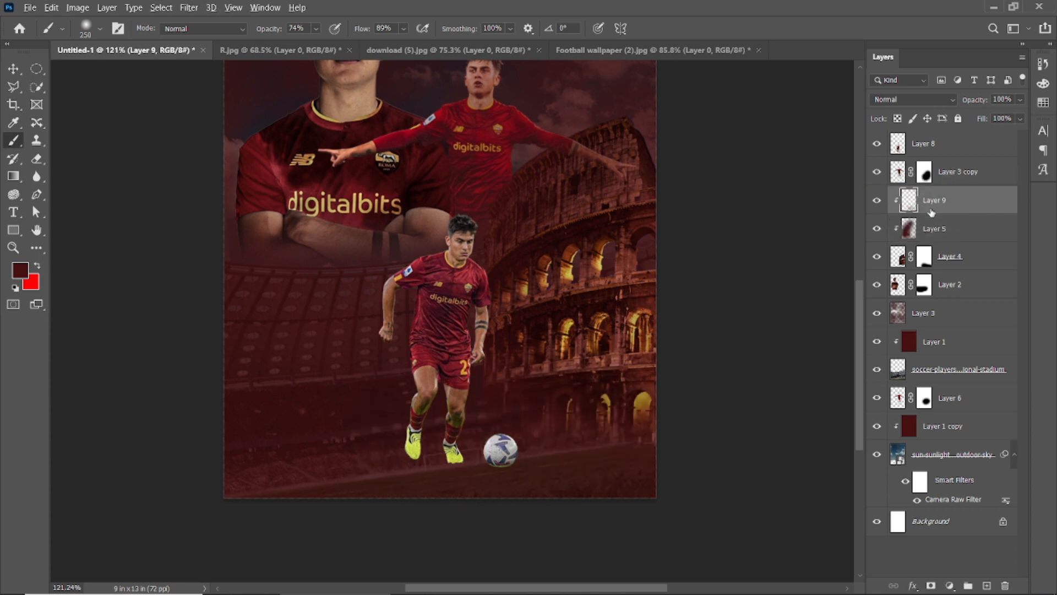
{"action": "mouse_move", "coordinate": [414, 441]}
{"action": "left_mouse_down"}
{"action": "mouse_move", "coordinate": [383, 426]}
{"action": "mouse_move", "coordinate": [481, 419]}
{"action": "mouse_move", "coordinate": [691, 459]}
{"action": "left_mouse_up"}
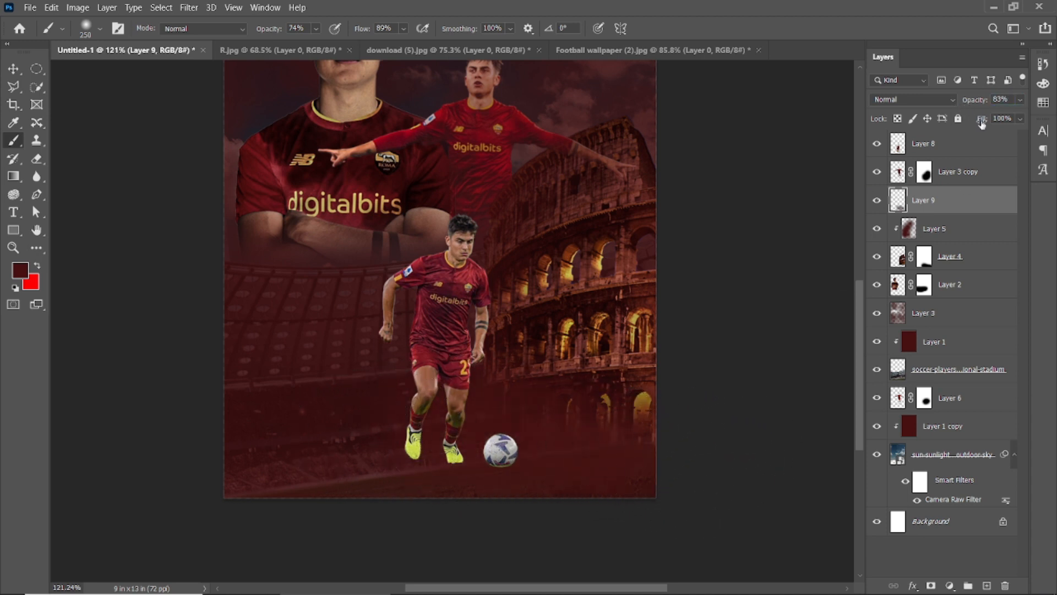
{"action": "left_click", "coordinate": [9, 73]}
{"action": "left_click", "coordinate": [206, 365]}
{"action": "scroll", "coordinate": [206, 364], "scroll_direction": "down", "scroll_amount": 4}
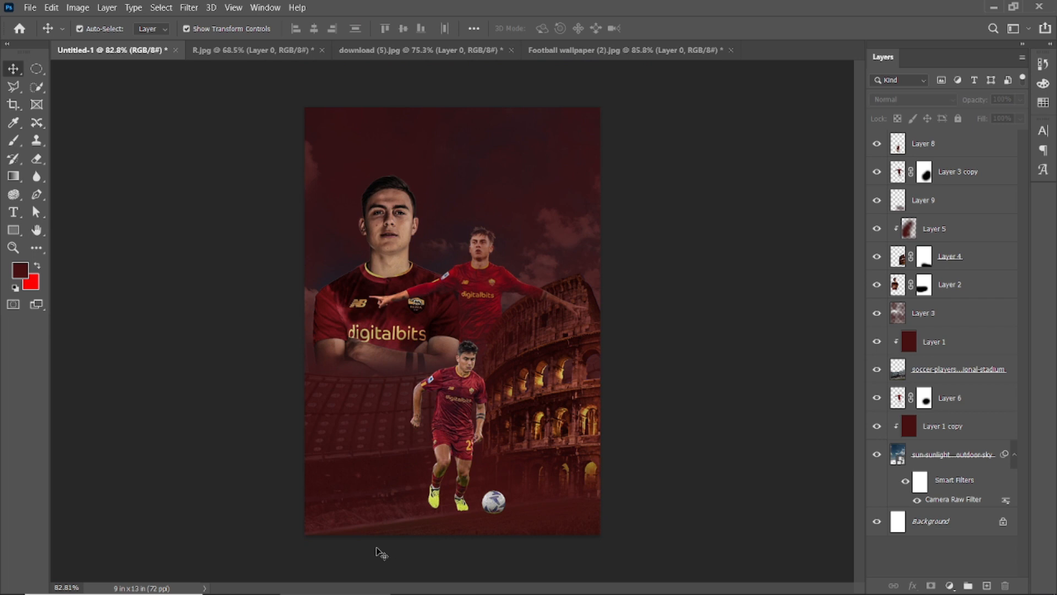
Step: Open the dribbling player in the Camera Raw Filter and set exposure to -0.70, contrast -5, highlights +33 and shadows +59
{"action": "scroll", "coordinate": [380, 552], "scroll_direction": "up", "scroll_amount": 4}
{"action": "scroll", "coordinate": [407, 523], "scroll_direction": "down", "scroll_amount": 4}
{"action": "scroll", "coordinate": [435, 492], "scroll_direction": "up", "scroll_amount": 3}
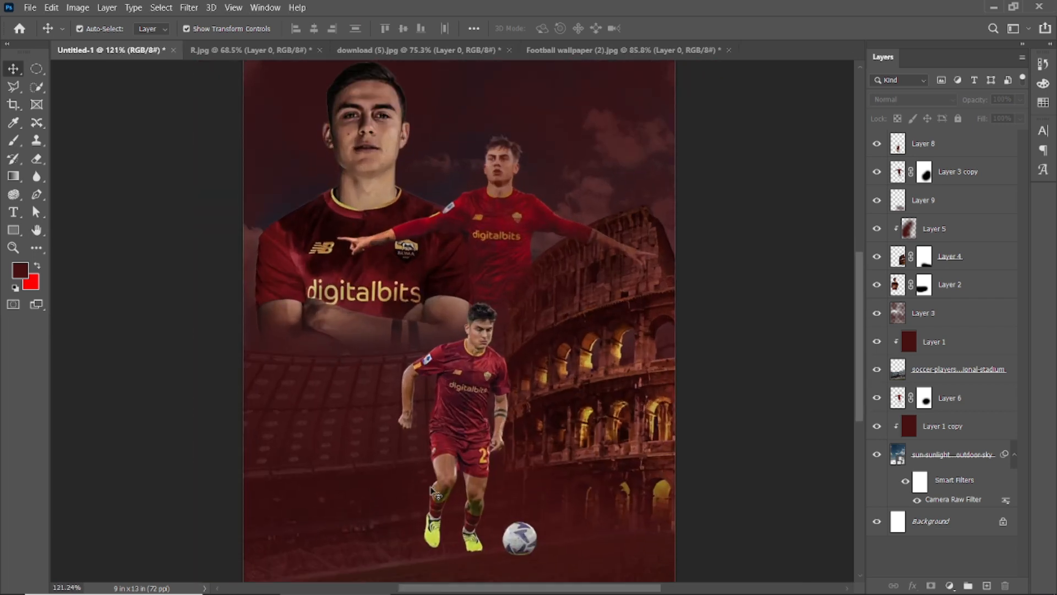
{"action": "scroll", "coordinate": [435, 492], "scroll_direction": "down", "scroll_amount": 1}
{"action": "left_click", "coordinate": [435, 492]}
{"action": "left_click", "coordinate": [188, 7]}
{"action": "left_click", "coordinate": [221, 103]}
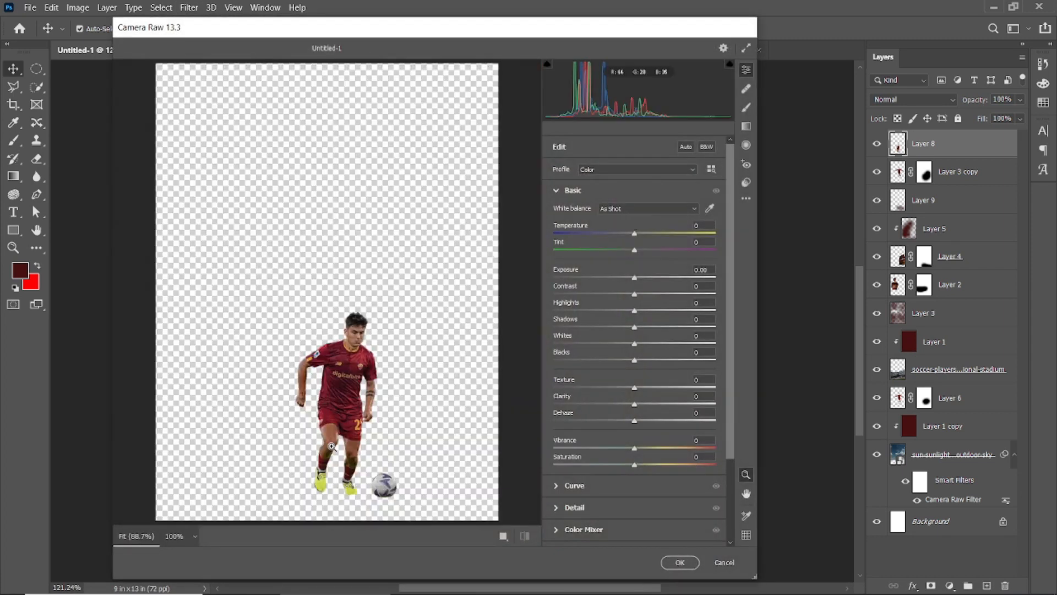
{"action": "left_click", "coordinate": [342, 390]}
{"action": "left_click_drag", "start_coordinate": [634, 278], "coordinate": [699, 321]}
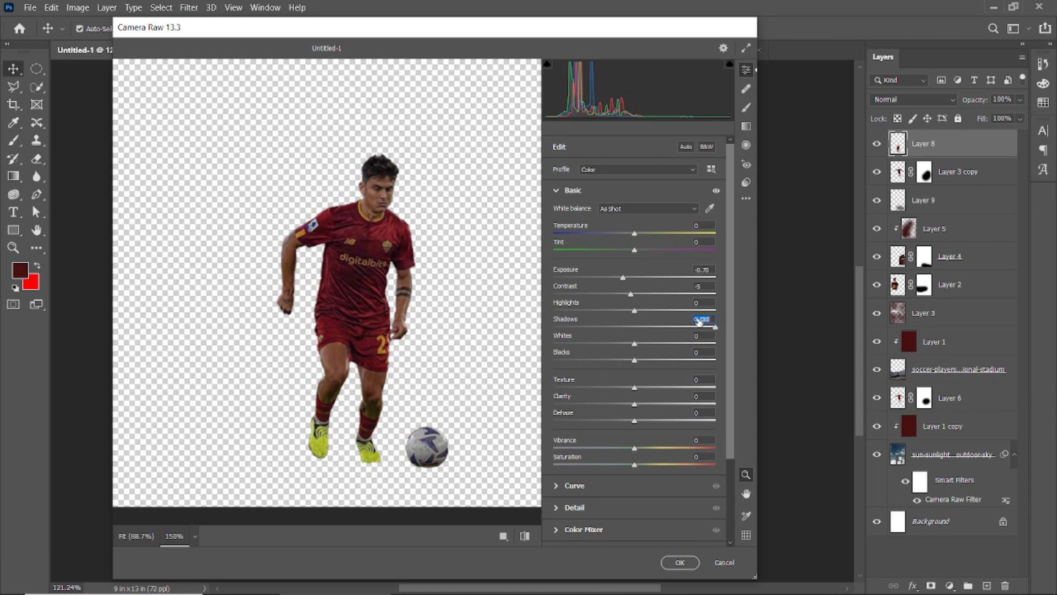
{"action": "left_click_drag", "start_coordinate": [634, 311], "coordinate": [661, 325]}
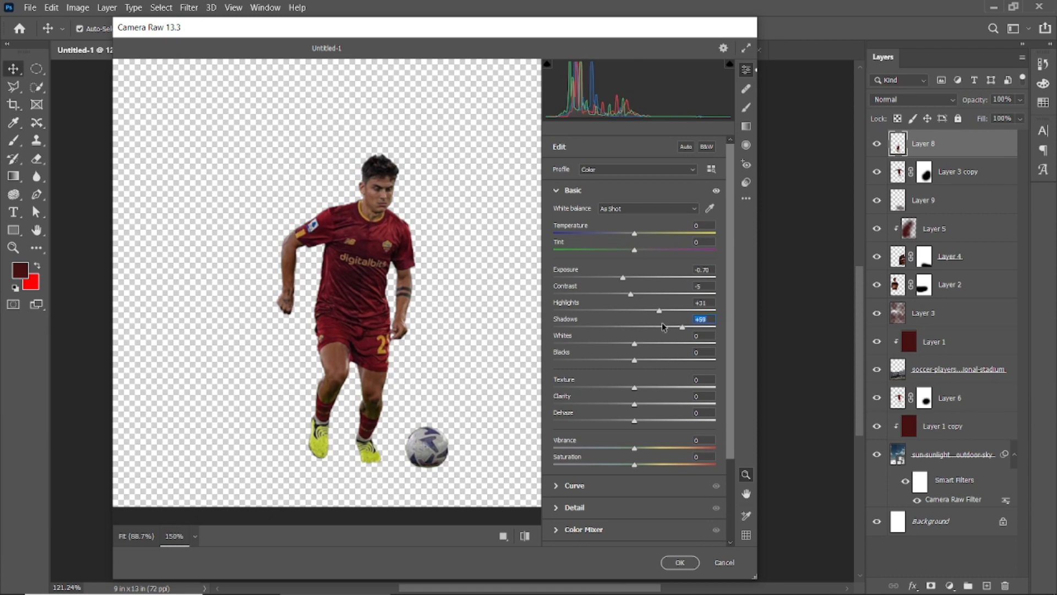
Step: Set the dribbling player's texture to +54, clarity to +33 and dehaze to -1, and apply the Camera Raw Filter
{"action": "scroll", "coordinate": [414, 349], "scroll_direction": "up", "scroll_amount": 3}
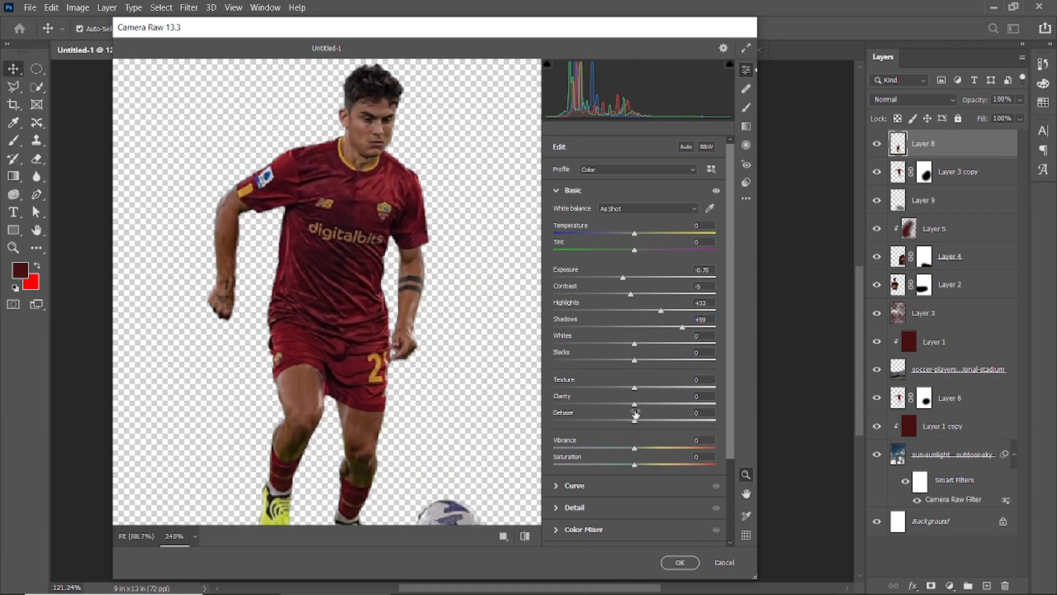
{"action": "left_click_drag", "start_coordinate": [635, 420], "coordinate": [688, 405]}
{"action": "left_click_drag", "start_coordinate": [600, 411], "coordinate": [655, 421]}
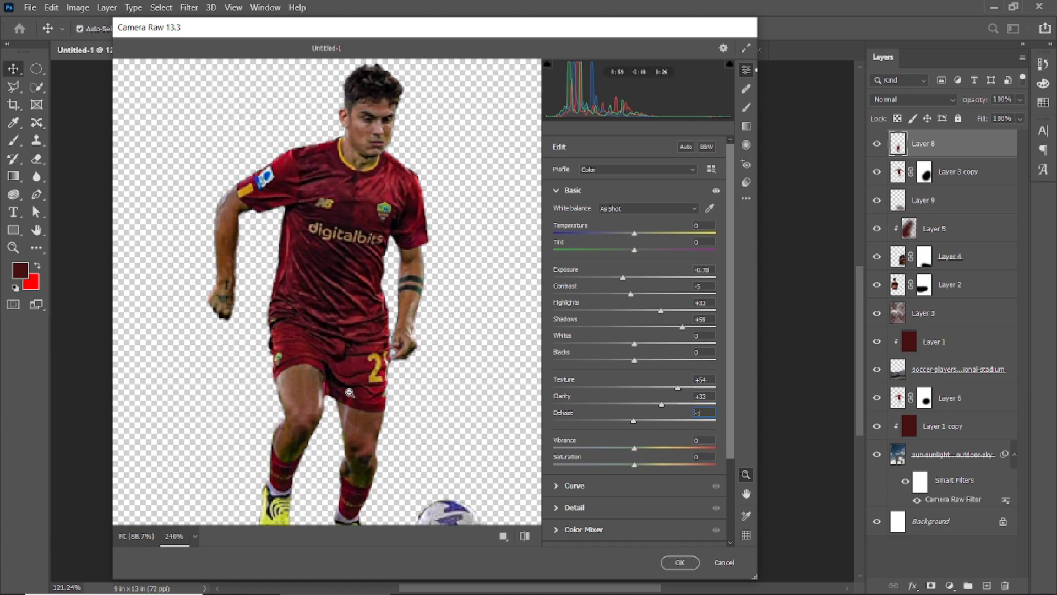
{"action": "scroll", "coordinate": [349, 392], "scroll_direction": "down", "scroll_amount": 5}
{"action": "left_click_drag", "start_coordinate": [627, 469], "coordinate": [626, 470]}
{"action": "left_click", "coordinate": [682, 568]}
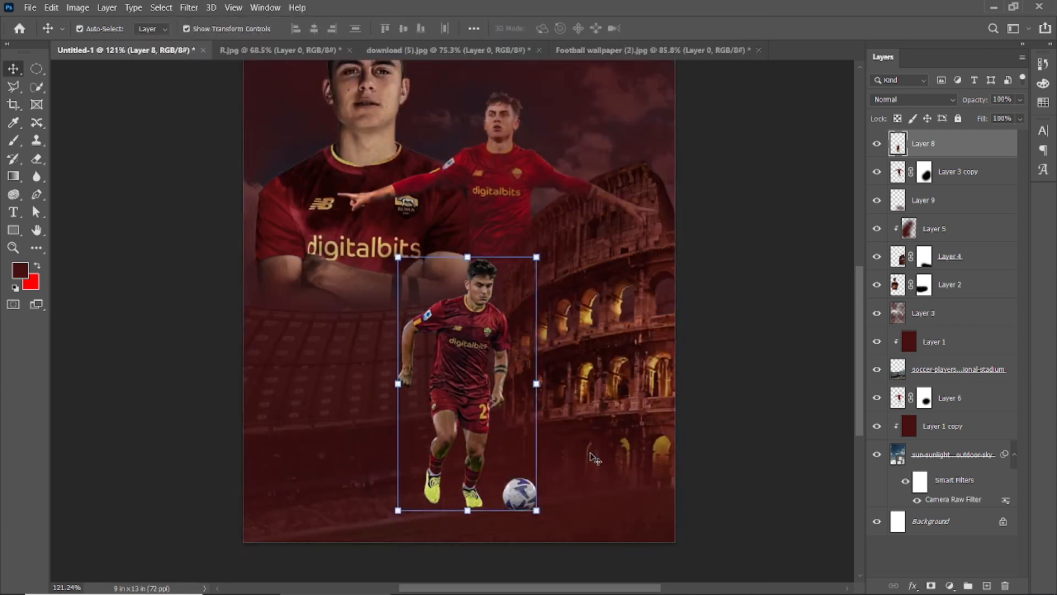
Step: Create a new layer above the dribbling player and clip it to him
{"action": "scroll", "coordinate": [529, 457], "scroll_direction": "down", "scroll_amount": 3}
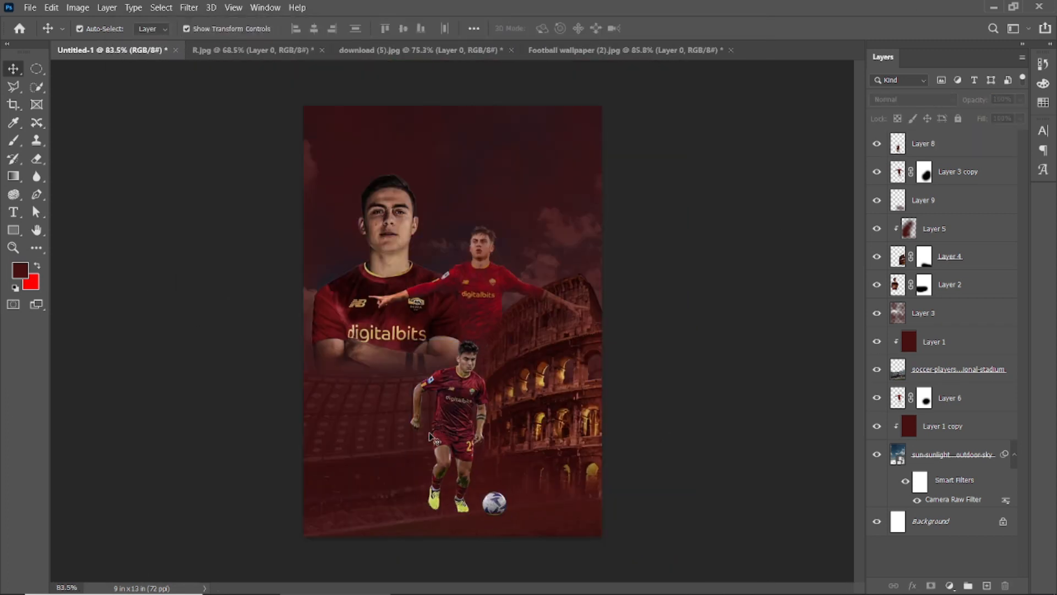
{"action": "left_click", "coordinate": [986, 587]}
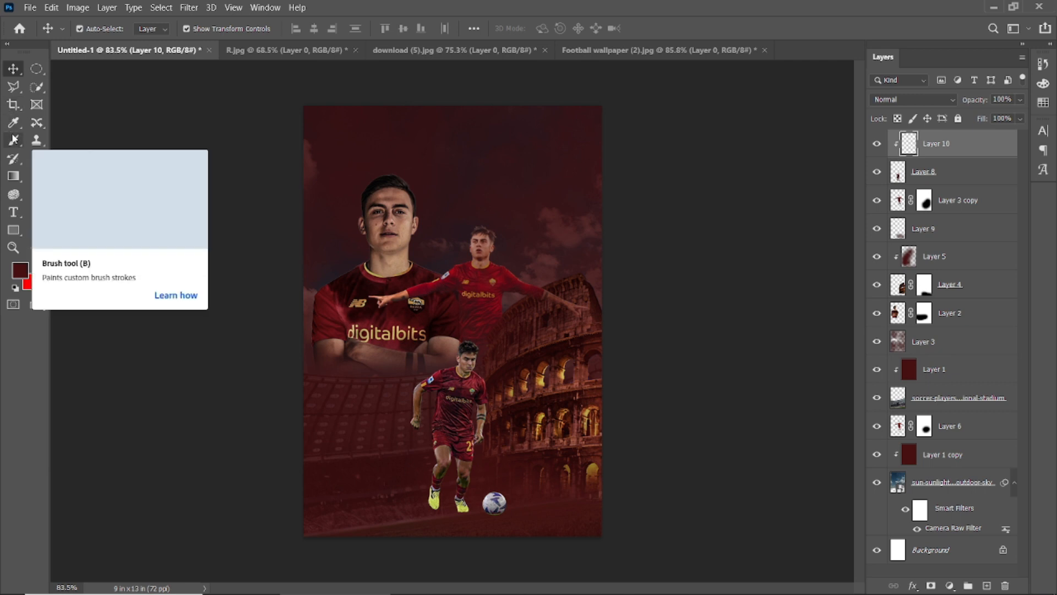
Step: Darken the dribbling player on Layer 8 with another Camera Raw Filter pass at about -0.50 exposure
{"action": "left_click", "coordinate": [458, 386]}
{"action": "left_click", "coordinate": [188, 7]}
{"action": "left_click", "coordinate": [243, 102]}
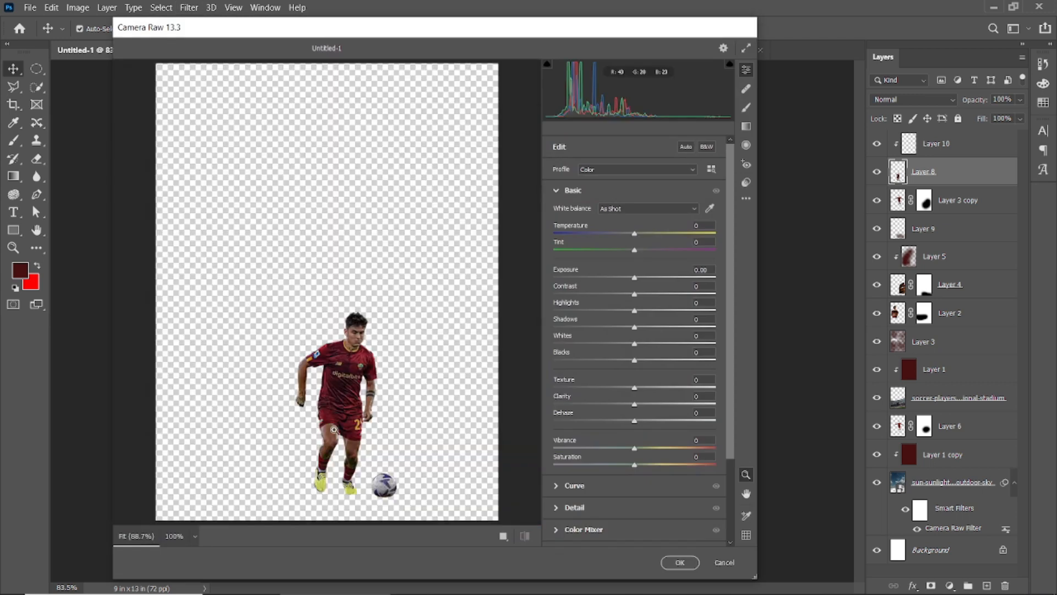
{"action": "left_click_drag", "start_coordinate": [634, 279], "coordinate": [630, 278]}
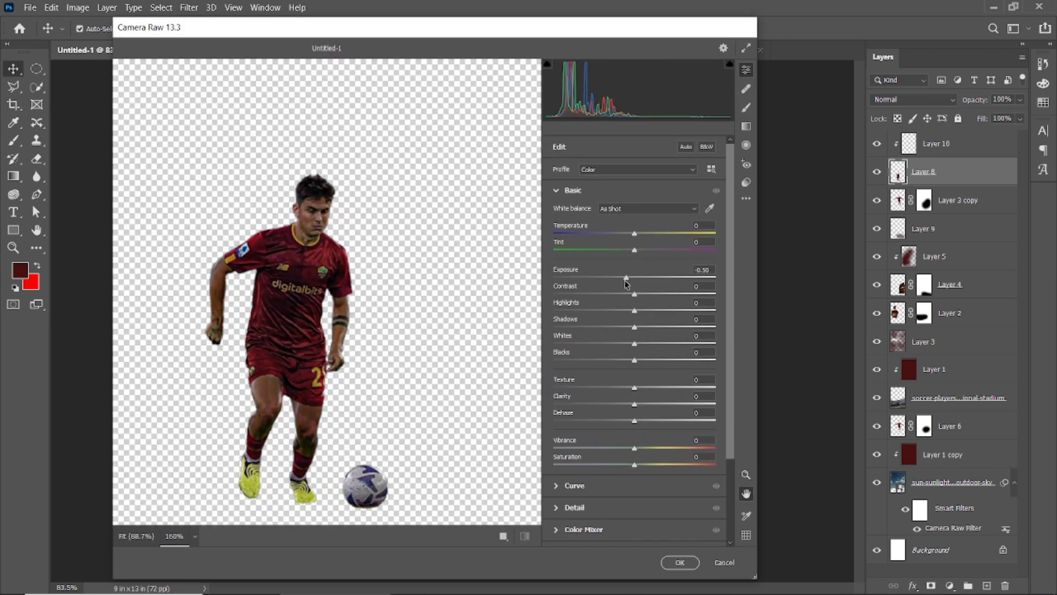
{"action": "left_click", "coordinate": [692, 555]}
{"action": "left_click", "coordinate": [679, 451]}
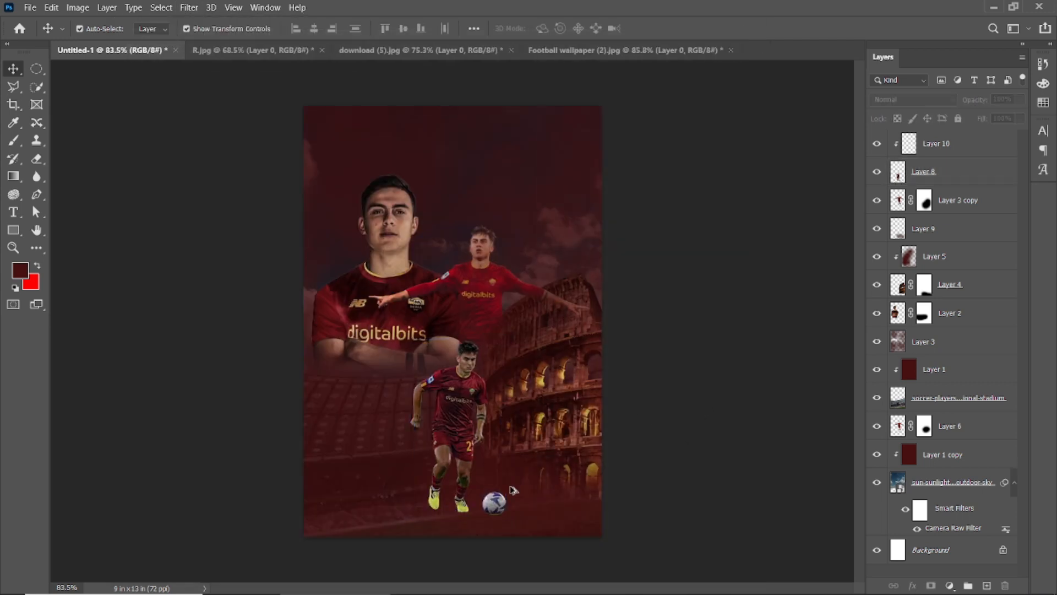
Step: Try brushing soft dark red over the dribbling player's legs and ball on the clipped Layer 10
{"action": "scroll", "coordinate": [490, 494], "scroll_direction": "up", "scroll_amount": 5}
{"action": "left_click", "coordinate": [473, 353]}
{"action": "key", "text": "alt+bracketright"}
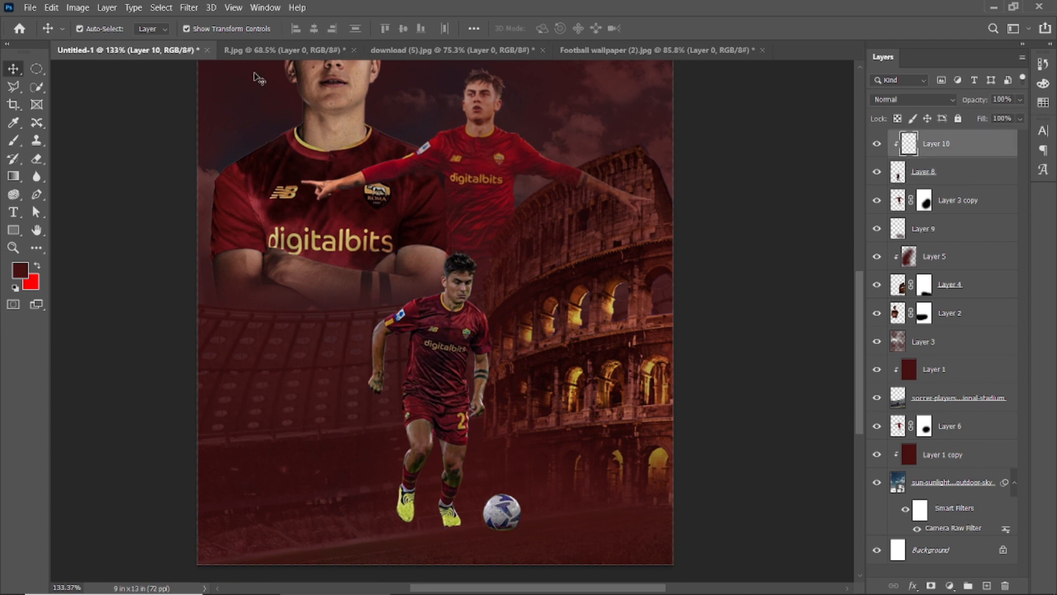
{"action": "left_click", "coordinate": [14, 139]}
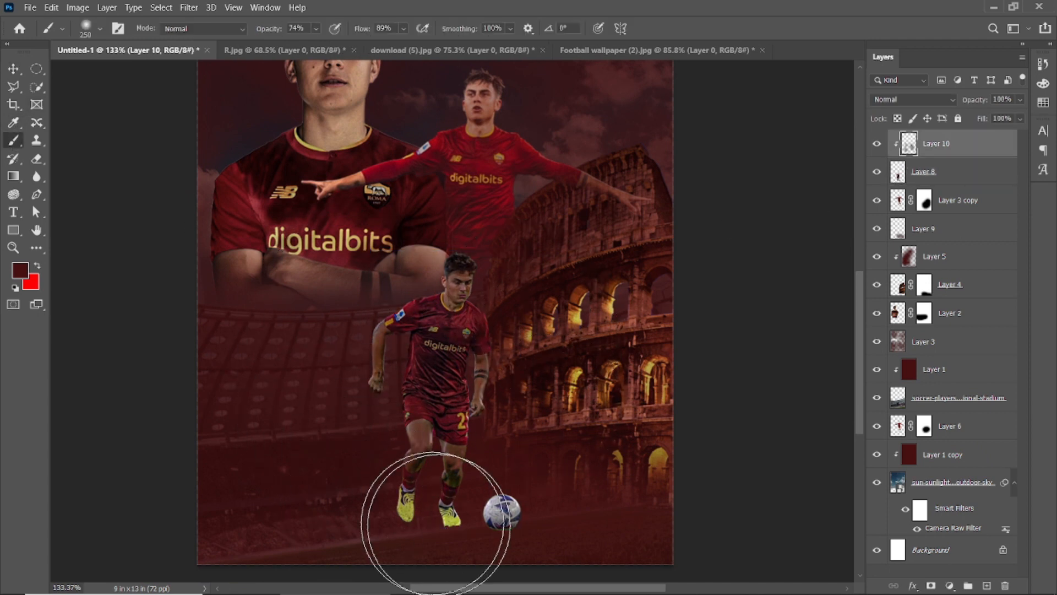
{"action": "left_click", "coordinate": [15, 69]}
{"action": "left_click", "coordinate": [154, 140]}
{"action": "key", "text": "ctrl+0"}
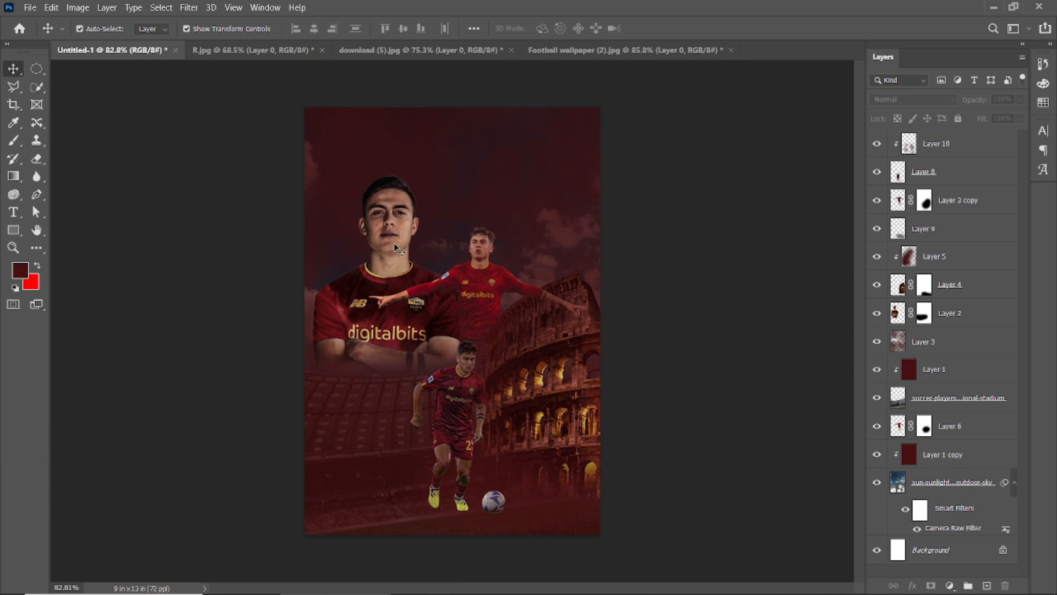
Step: Set the foreground colour to black (000000) and try shading the dribbling player on the clipped Layer 10
{"action": "scroll", "coordinate": [435, 446], "scroll_direction": "up", "scroll_amount": 5}
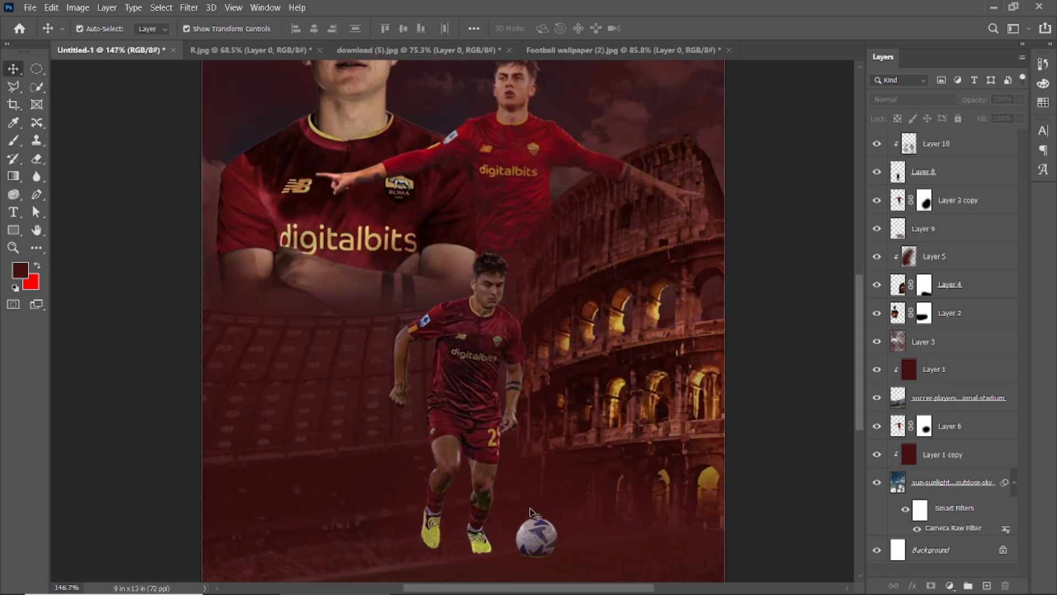
{"action": "left_click", "coordinate": [436, 228]}
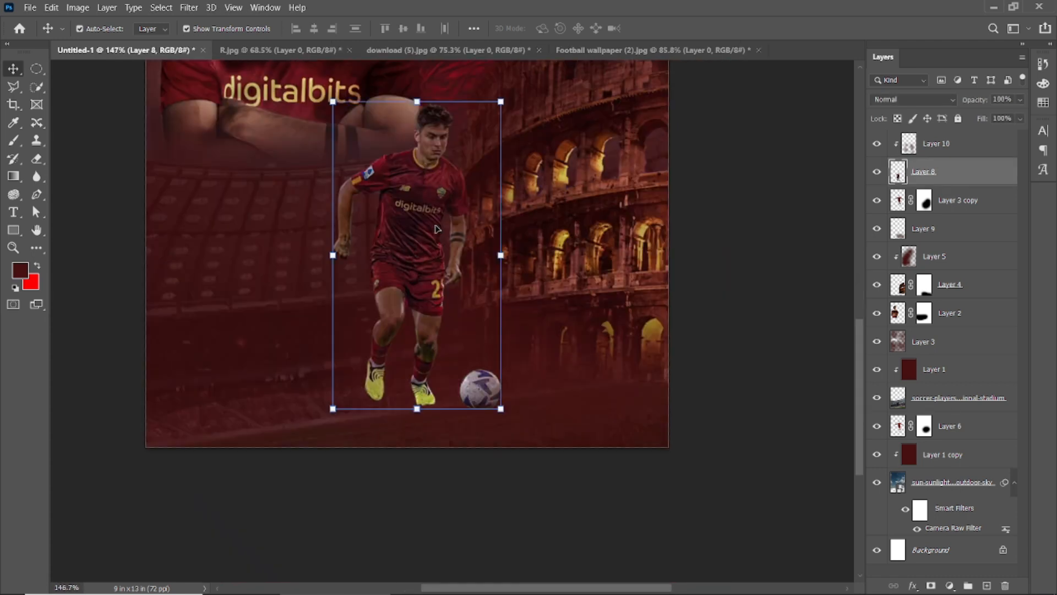
{"action": "left_click", "coordinate": [12, 142]}
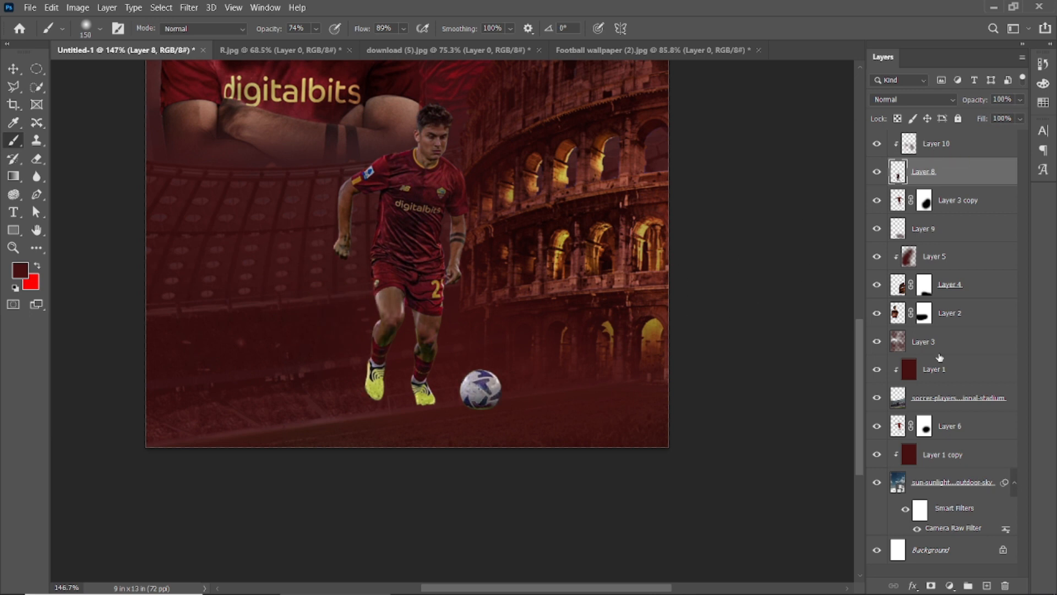
{"action": "left_click", "coordinate": [936, 138]}
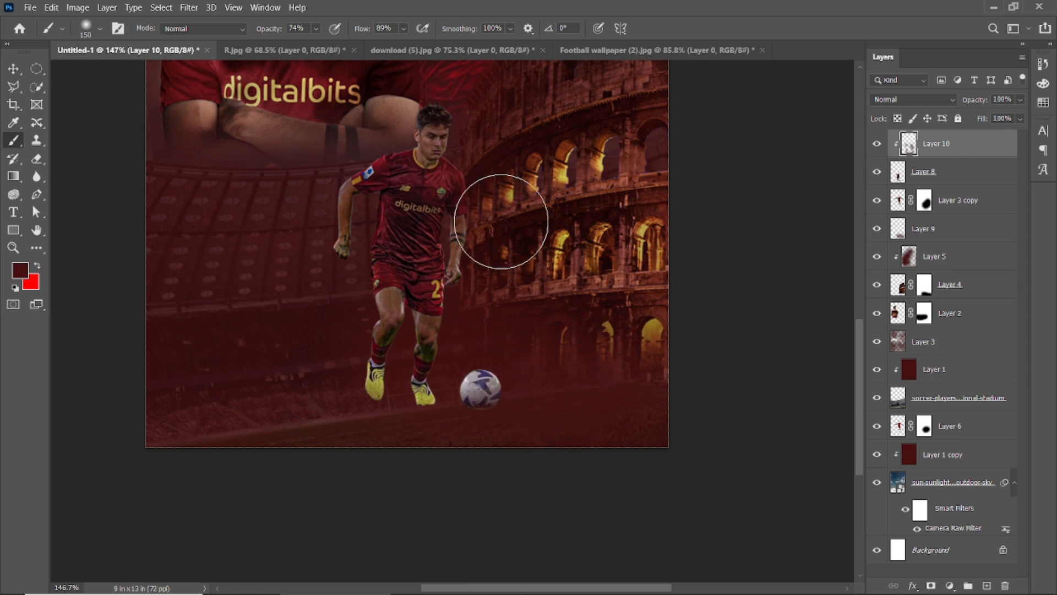
{"action": "left_click", "coordinate": [32, 270]}
{"action": "type", "text": "000000"}
{"action": "left_click", "coordinate": [999, 326]}
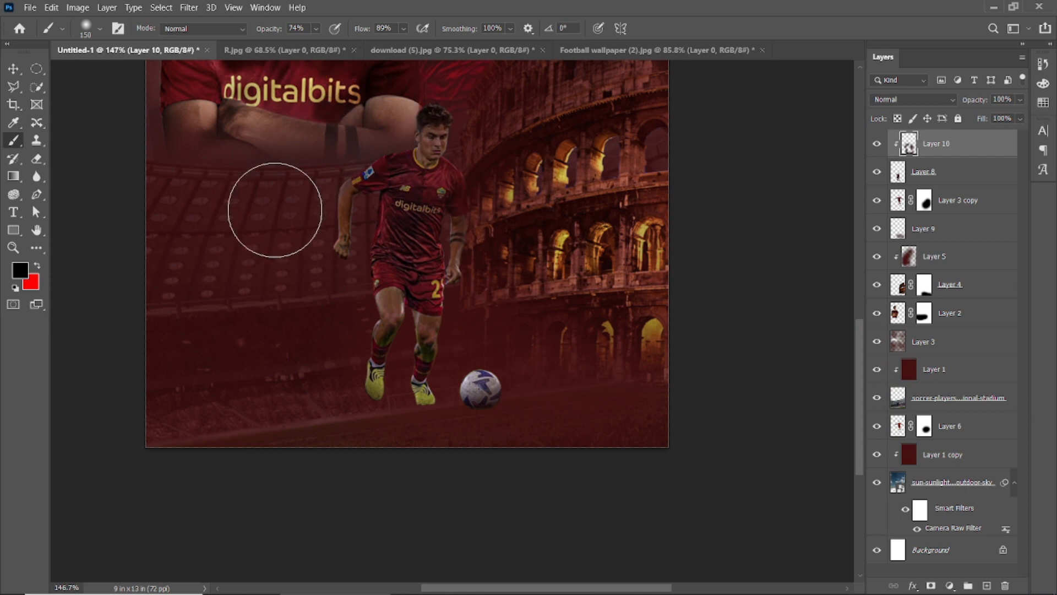
{"action": "scroll", "coordinate": [566, 256], "scroll_direction": "down", "scroll_amount": 3}
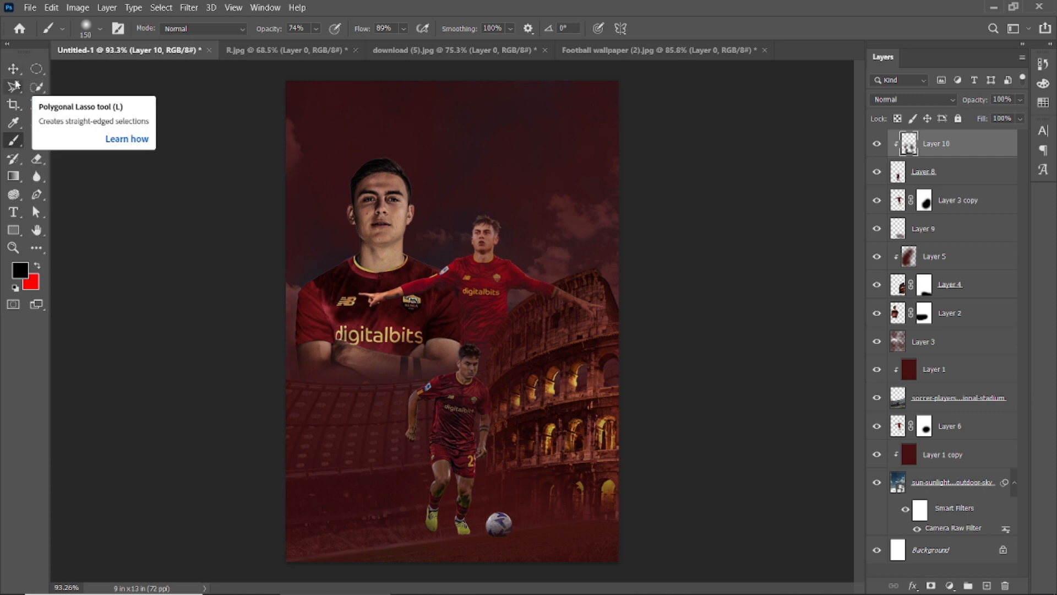
{"action": "key", "text": "v"}
{"action": "left_click", "coordinate": [236, 175]}
Step: Duplicate the clipped Layer 10, and delete both the copy and the original
{"action": "left_click", "coordinate": [936, 144]}
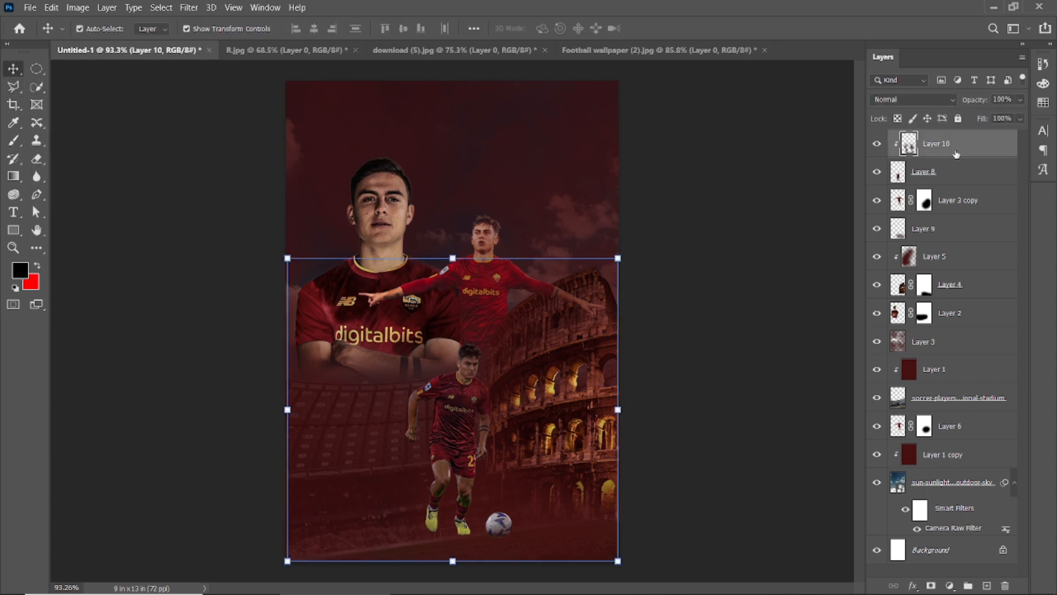
{"action": "key", "text": "ctrl+j"}
{"action": "key", "text": "Delete"}
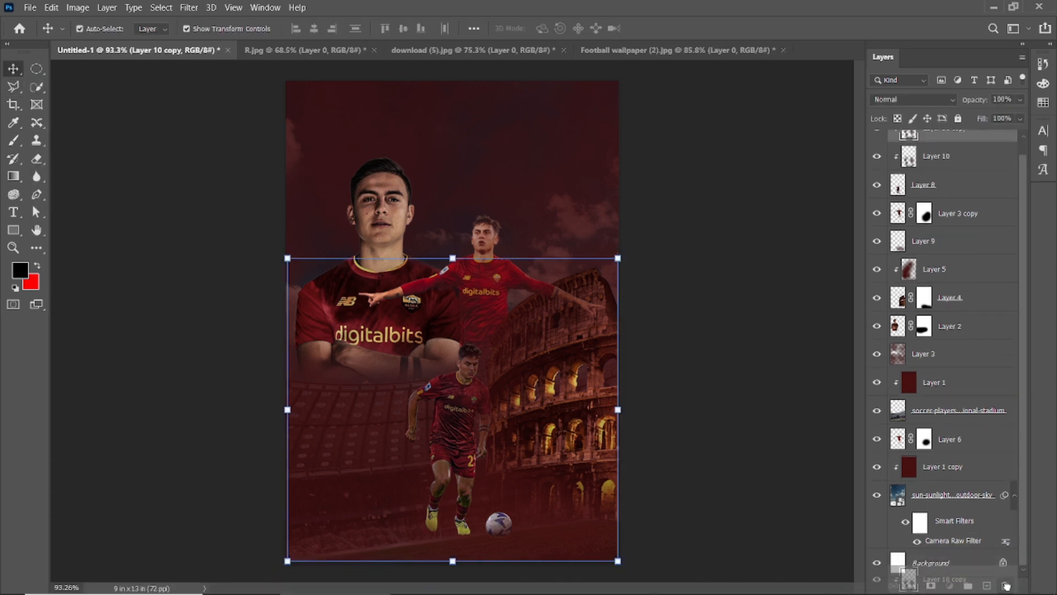
{"action": "key", "text": "Delete"}
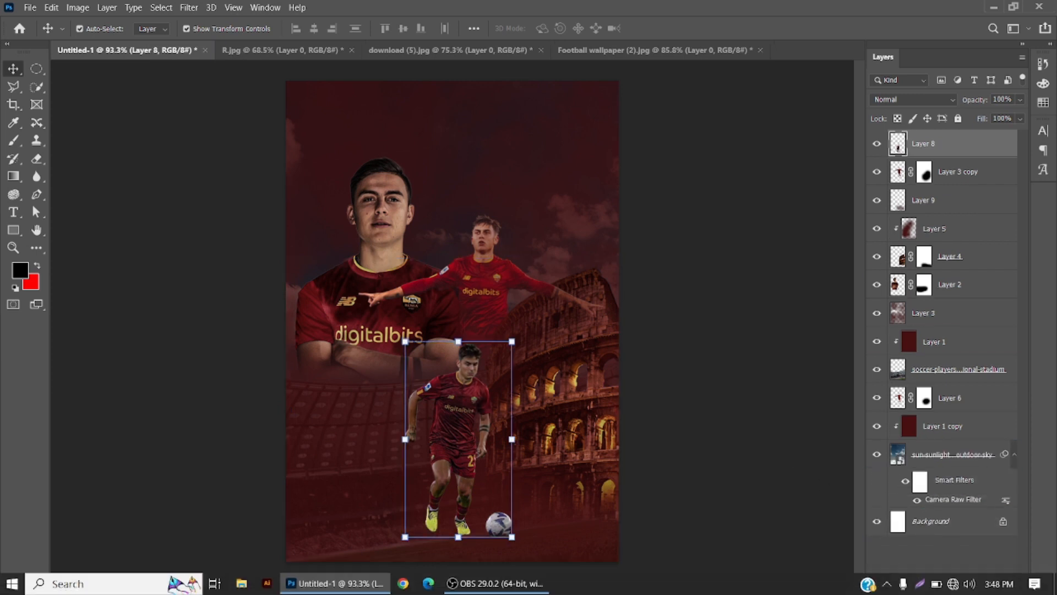
Step: Create a fresh layer clipped to the dribbling player and set the foreground colour to dark red 420a0b
{"action": "left_click", "coordinate": [925, 548]}
{"action": "key", "text": "ctrl+z"}
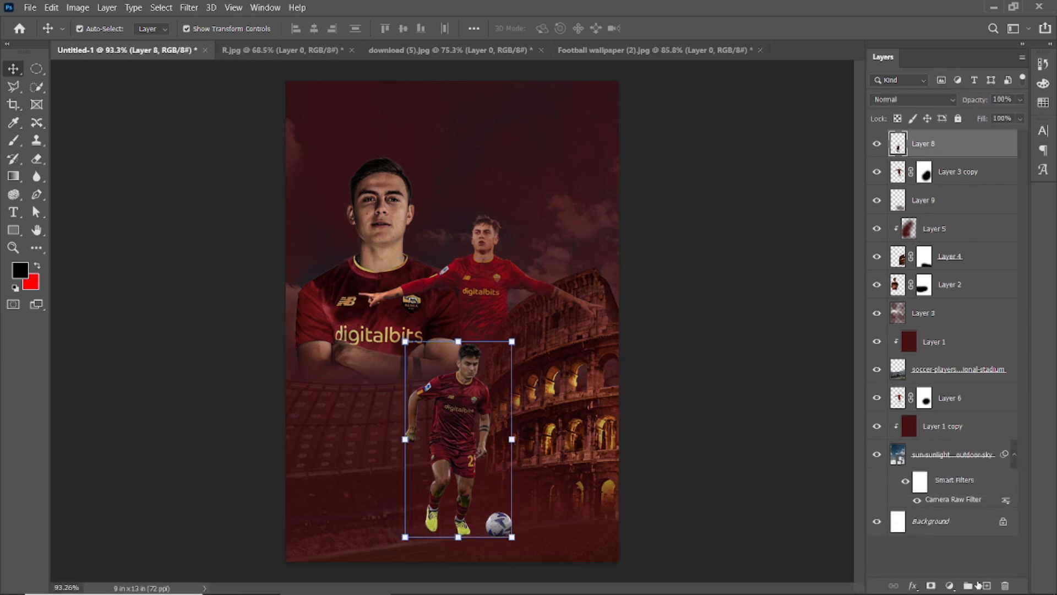
{"action": "scroll", "coordinate": [499, 491], "scroll_direction": "up", "scroll_amount": 2}
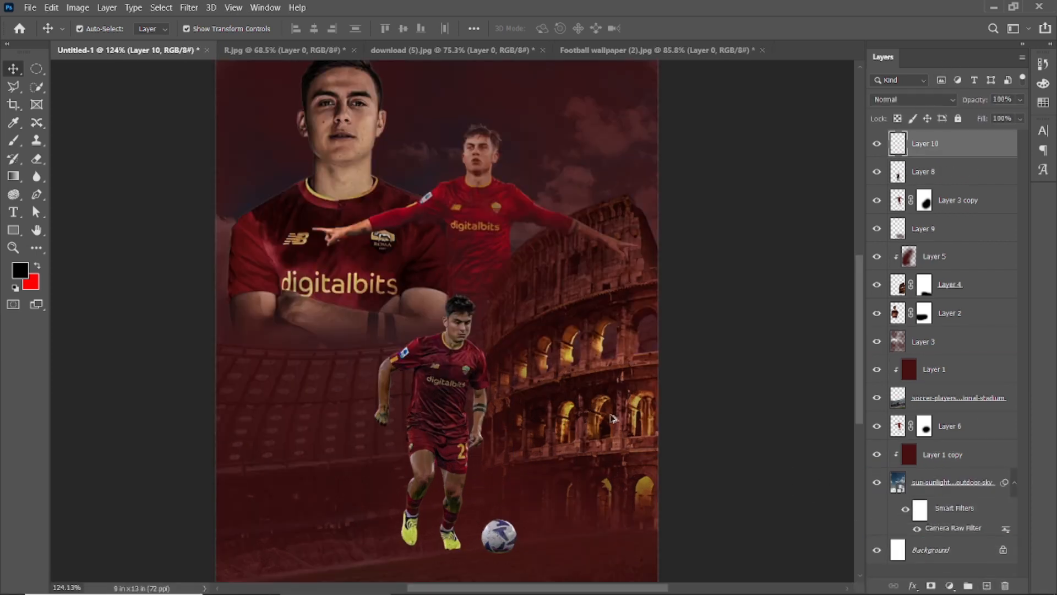
{"action": "left_click", "coordinate": [14, 123]}
{"action": "left_click", "coordinate": [19, 270]}
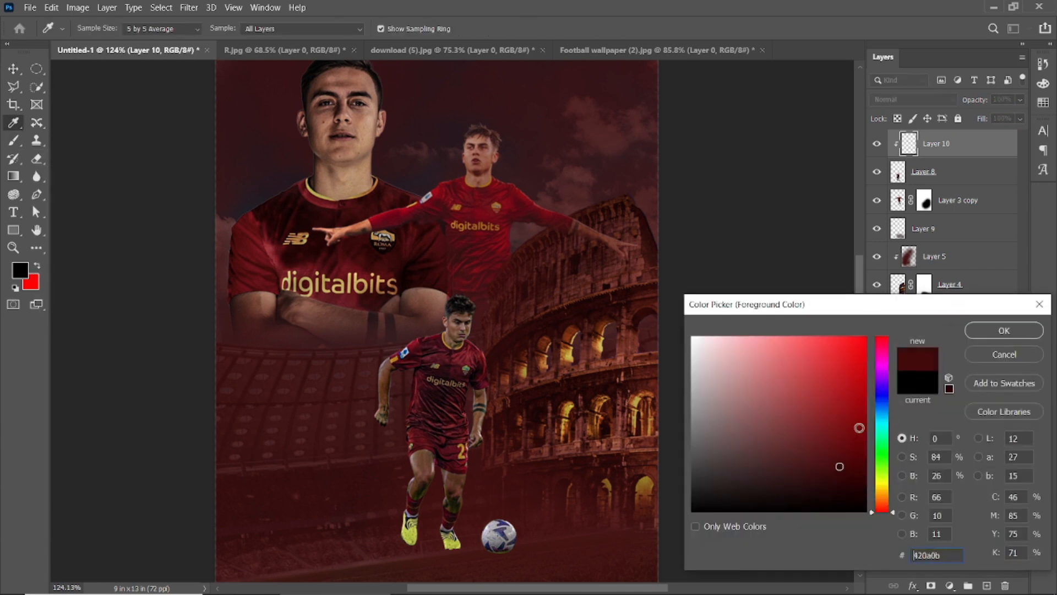
{"action": "left_click", "coordinate": [1004, 331]}
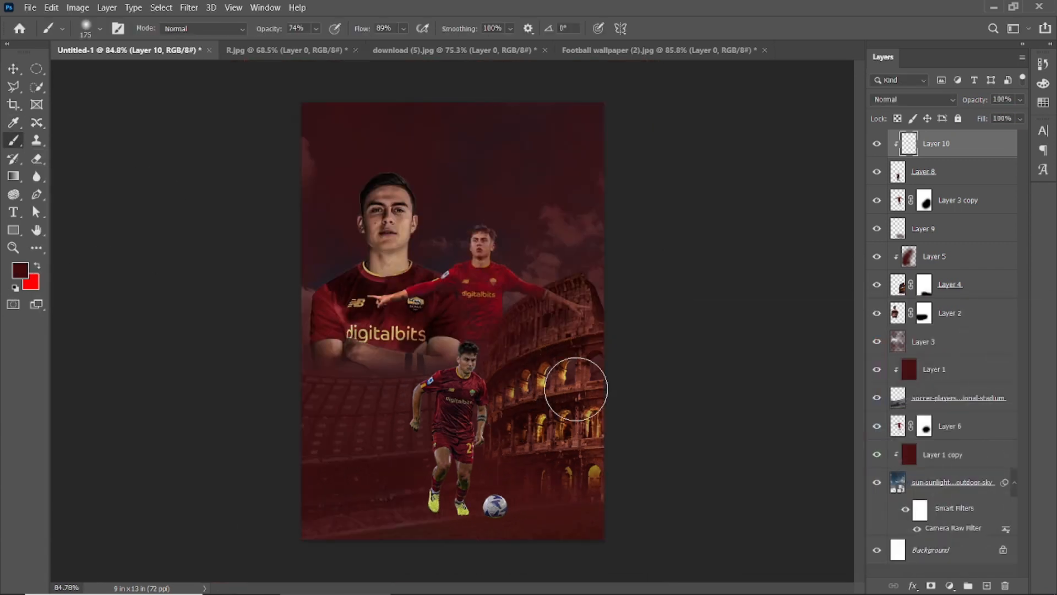
Step: Enlarge the soft brush to 500 px and dab dark red around the dribbling player on the clipped layer to tint him
{"action": "key", "text": "bracketright"}
{"action": "key", "text": "bracketright"}
{"action": "key", "text": "bracketright"}
{"action": "key", "text": "bracketright"}
{"action": "key", "text": "bracketright"}
{"action": "left_click", "coordinate": [584, 380]}
{"action": "left_click", "coordinate": [308, 419]}
{"action": "left_click", "coordinate": [373, 301]}
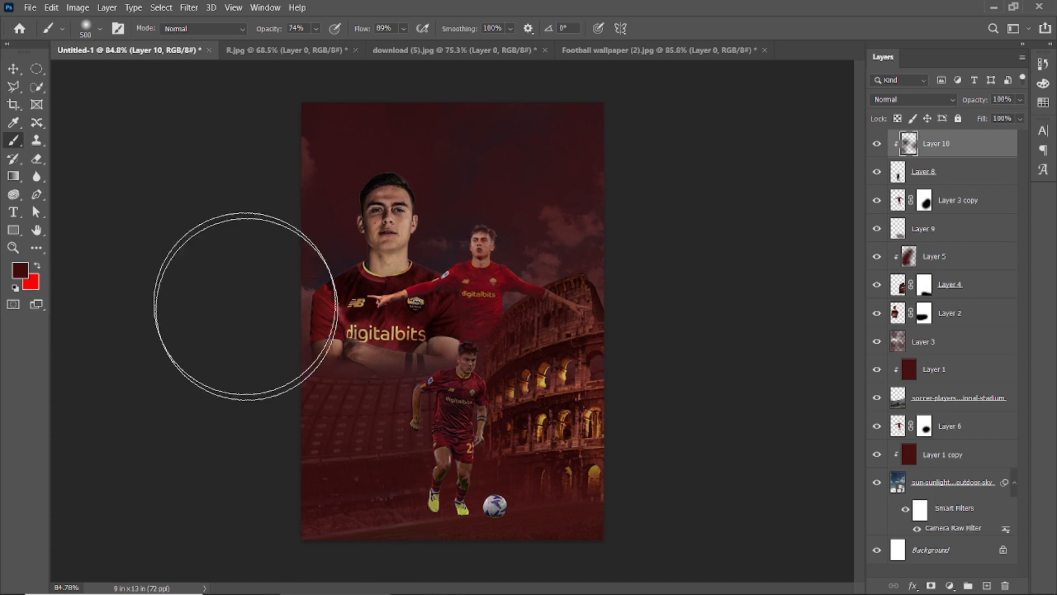
{"action": "scroll", "coordinate": [432, 410], "scroll_direction": "up", "scroll_amount": 3}
{"action": "left_click", "coordinate": [12, 71]}
{"action": "left_click", "coordinate": [165, 77]}
Step: Add a new layer clipped to the large portrait player on Layer 2
{"action": "scroll", "coordinate": [475, 315], "scroll_direction": "down", "scroll_amount": 3}
{"action": "left_click", "coordinate": [382, 236]}
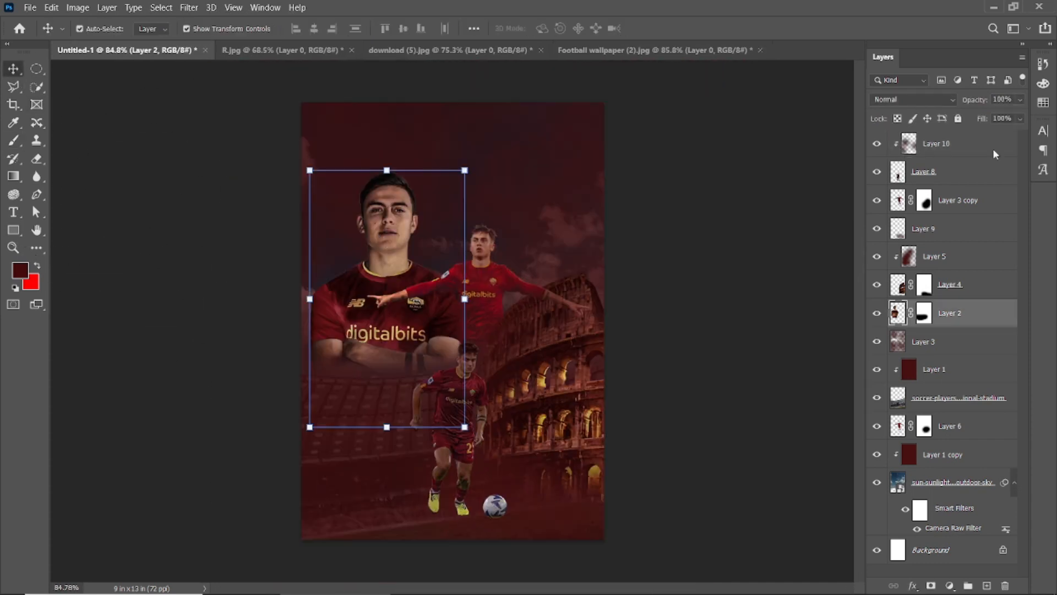
{"action": "left_click", "coordinate": [985, 583]}
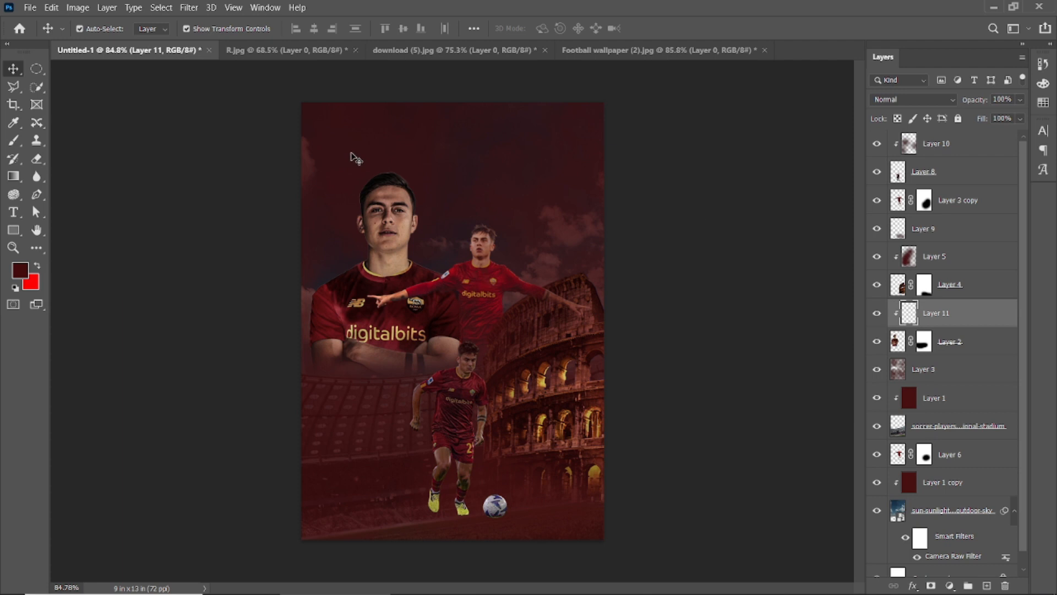
Step: Enlarge the soft brush to 1000 px and dab dark red around the large portrait player on the clipped layer
{"action": "left_click", "coordinate": [14, 141]}
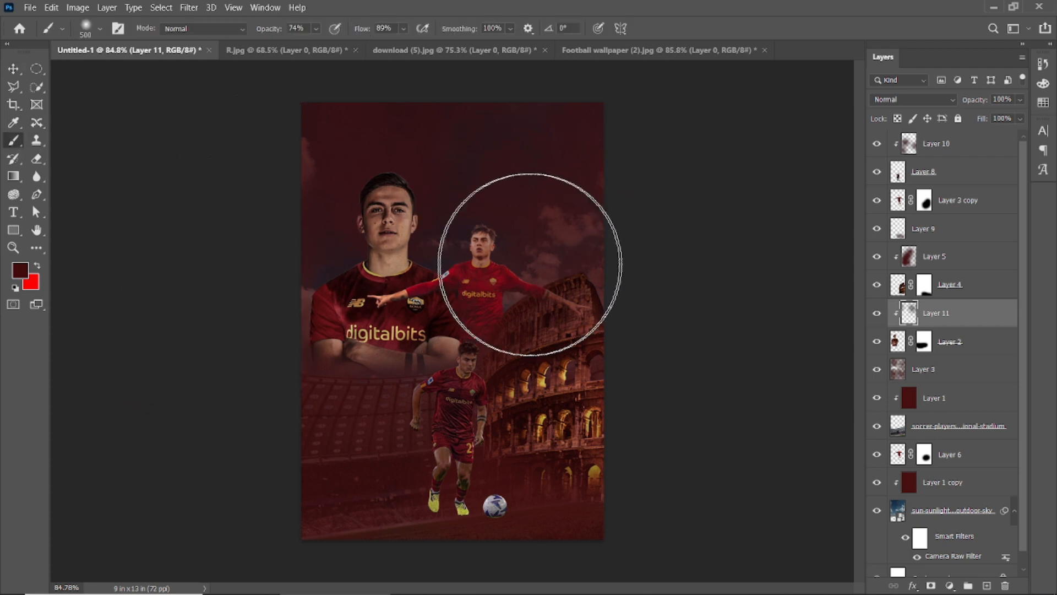
{"action": "key", "text": "bracketright"}
{"action": "key", "text": "bracketright"}
{"action": "key", "text": "bracketright"}
{"action": "key", "text": "bracketright"}
{"action": "key", "text": "bracketright"}
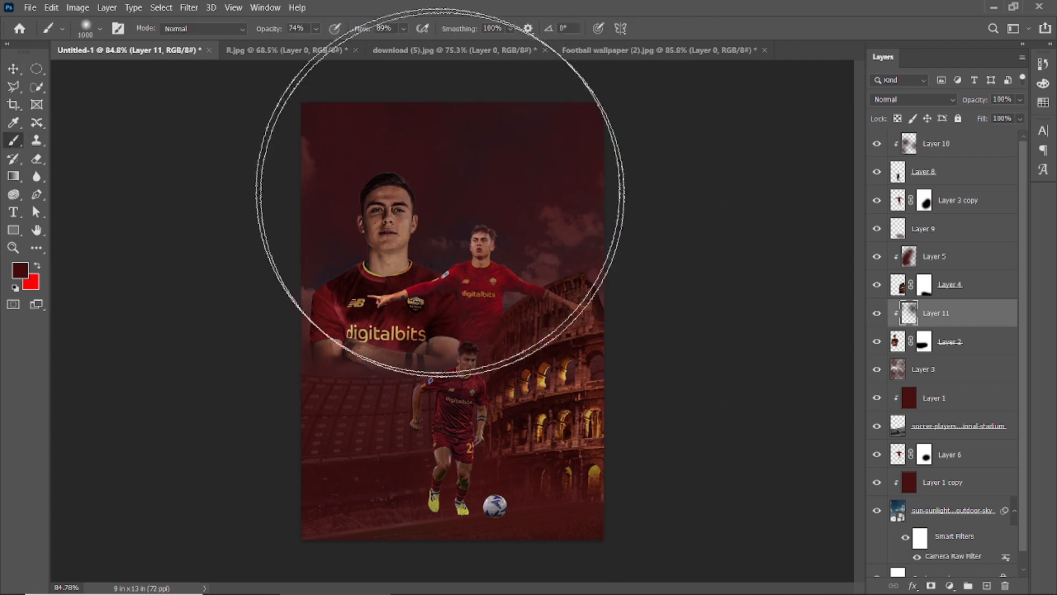
{"action": "left_click", "coordinate": [380, 302]}
{"action": "key", "text": "ctrl+z"}
{"action": "left_click", "coordinate": [607, 273]}
{"action": "left_click", "coordinate": [13, 69]}
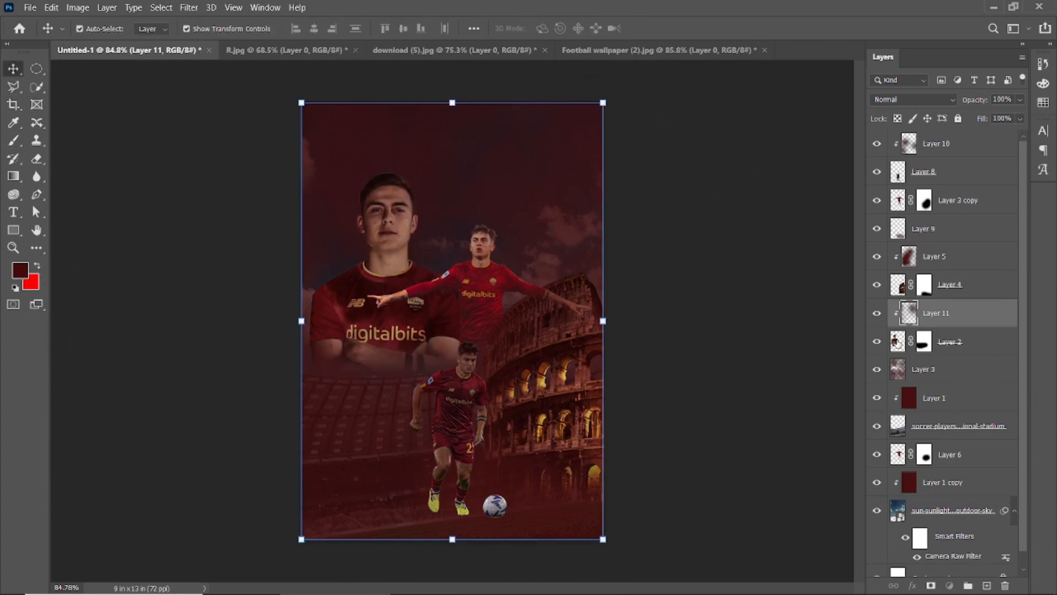
Step: Apply the Camera Raw Filter to the large portrait player on Layer 2 with Texture -4 and Clarity +39
{"action": "left_click", "coordinate": [898, 341]}
{"action": "left_click", "coordinate": [188, 8]}
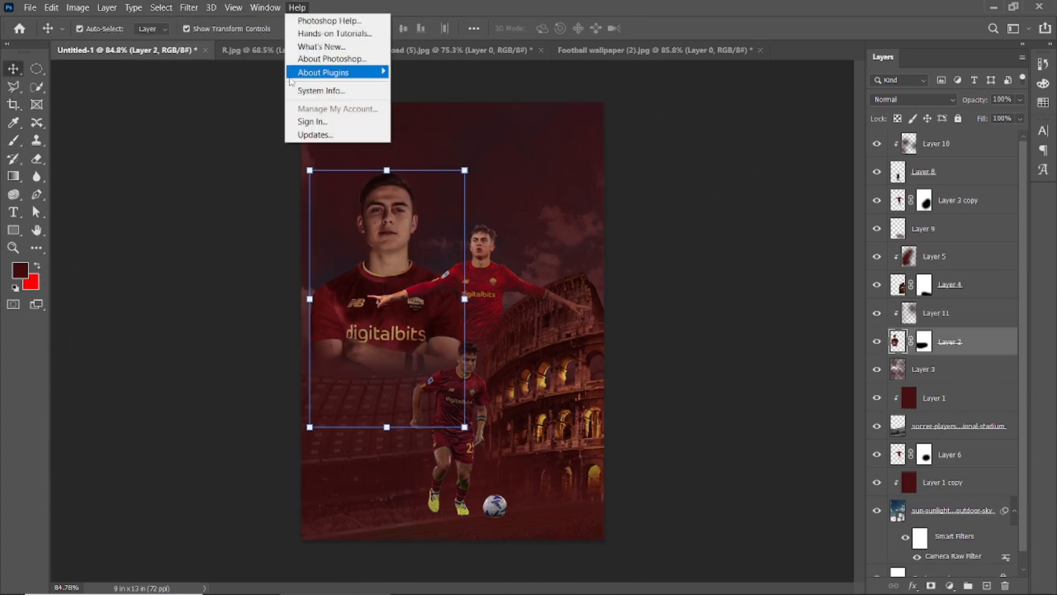
{"action": "left_click", "coordinate": [231, 104]}
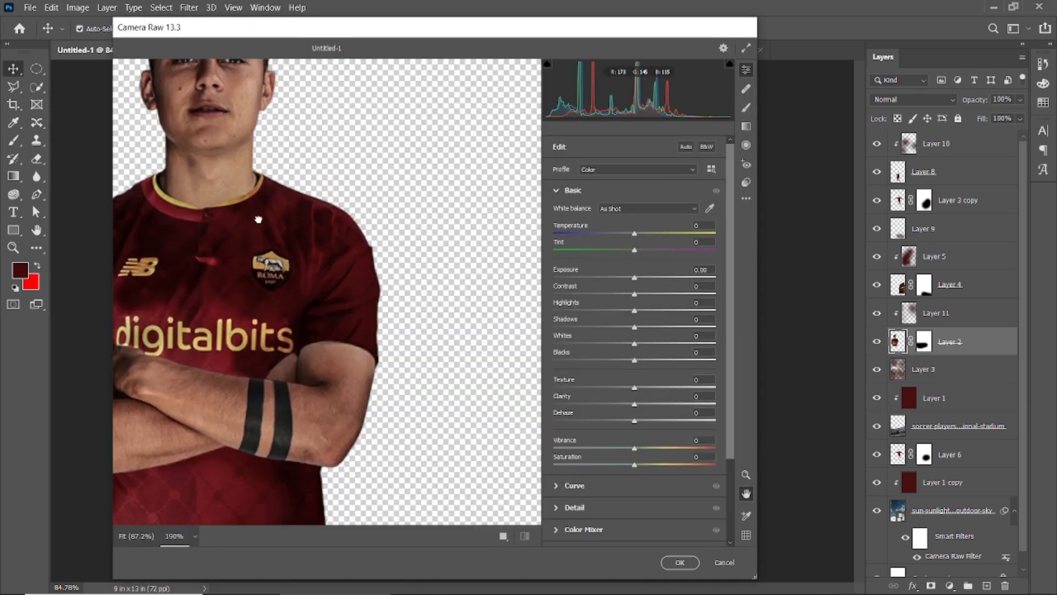
{"action": "left_click_drag", "start_coordinate": [258, 219], "coordinate": [346, 325]}
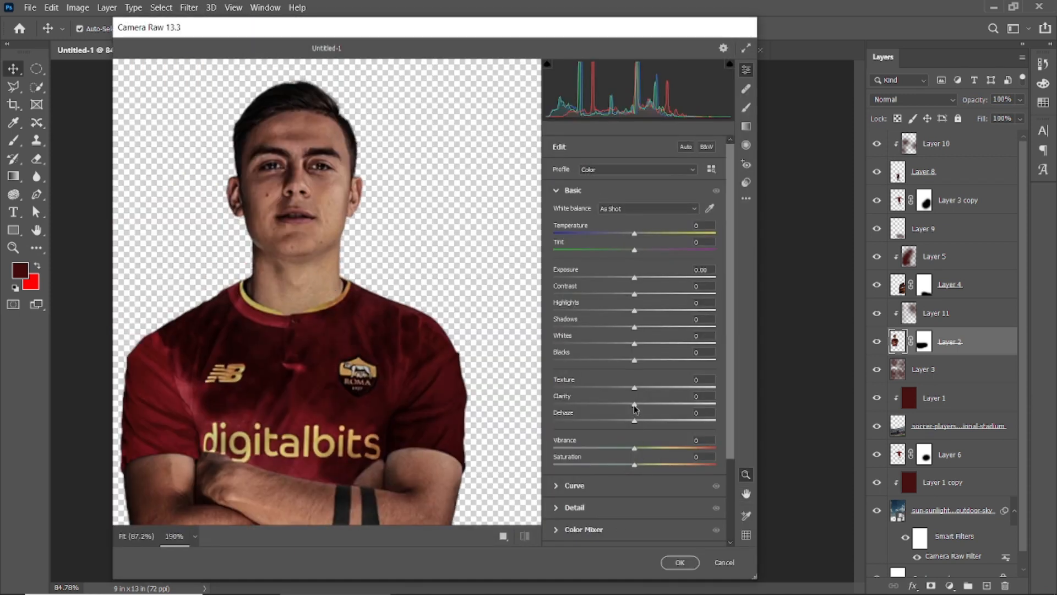
{"action": "left_click_drag", "start_coordinate": [635, 405], "coordinate": [666, 406]}
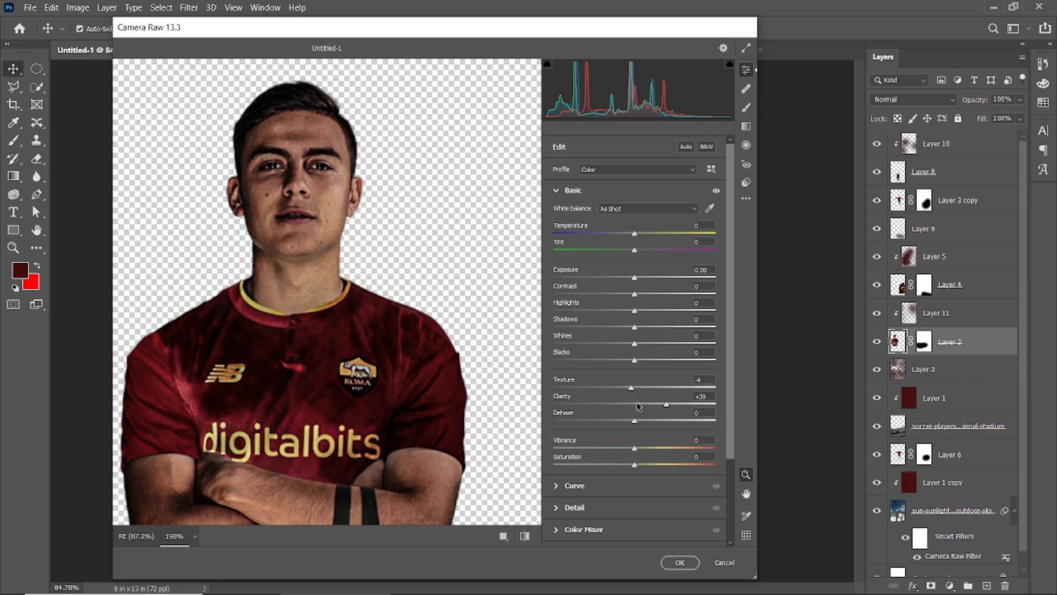
{"action": "left_click", "coordinate": [675, 562]}
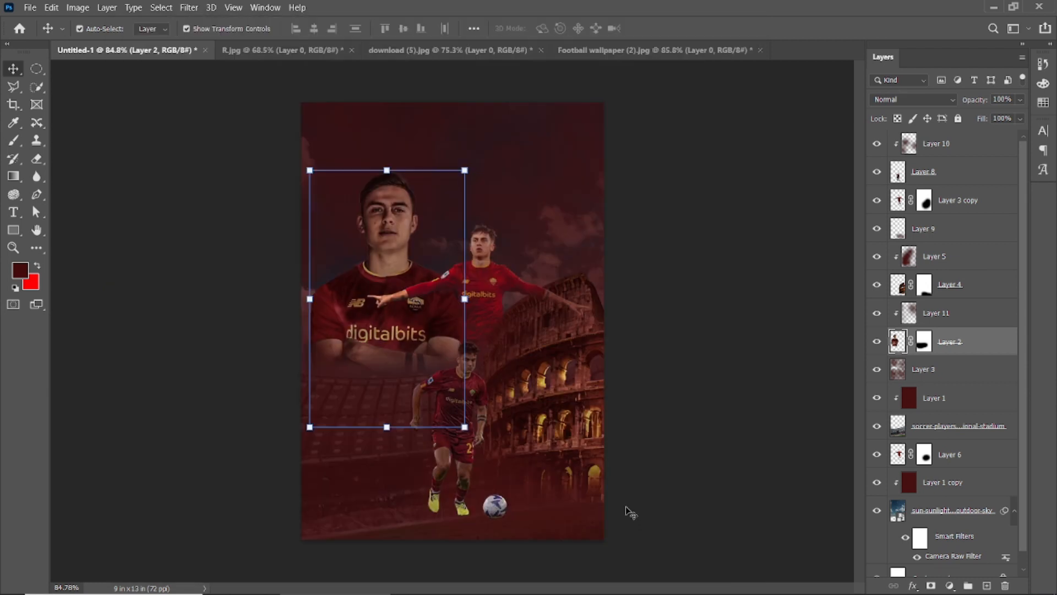
Step: Shrink the soft brush to 300 px and add more dark red shading around the portrait player on clipped Layer 11
{"action": "left_click", "coordinate": [424, 269]}
{"action": "left_click", "coordinate": [15, 141]}
{"action": "key", "text": "bracketleft"}
{"action": "key", "text": "bracketleft"}
{"action": "key", "text": "bracketleft"}
{"action": "key", "text": "bracketleft"}
{"action": "key", "text": "bracketleft"}
{"action": "left_click", "coordinate": [495, 235]}
{"action": "key", "text": "bracketleft"}
{"action": "key", "text": "bracketleft"}
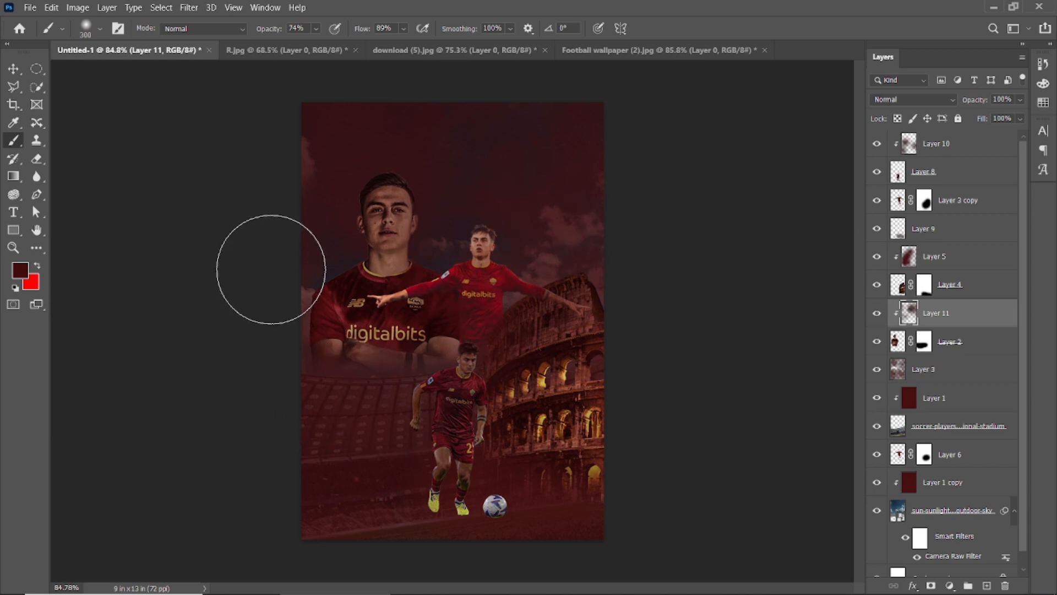
Step: Add a new layer clipped to the arms-spread player and shade him lightly with dark red using the 300 px soft brush
{"action": "key", "text": "v"}
{"action": "left_click", "coordinate": [486, 285]}
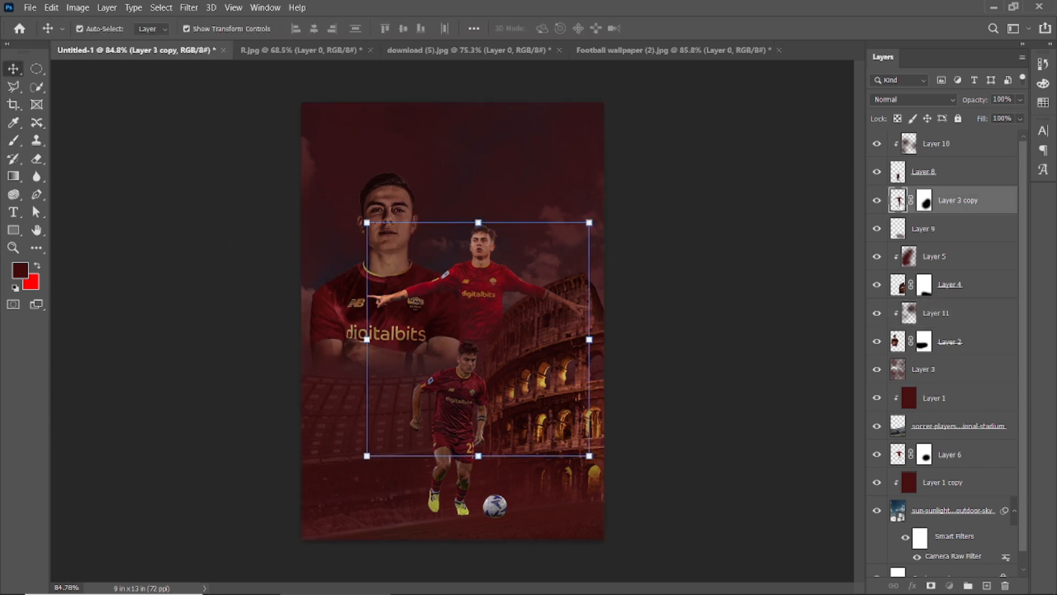
{"action": "left_click", "coordinate": [986, 586]}
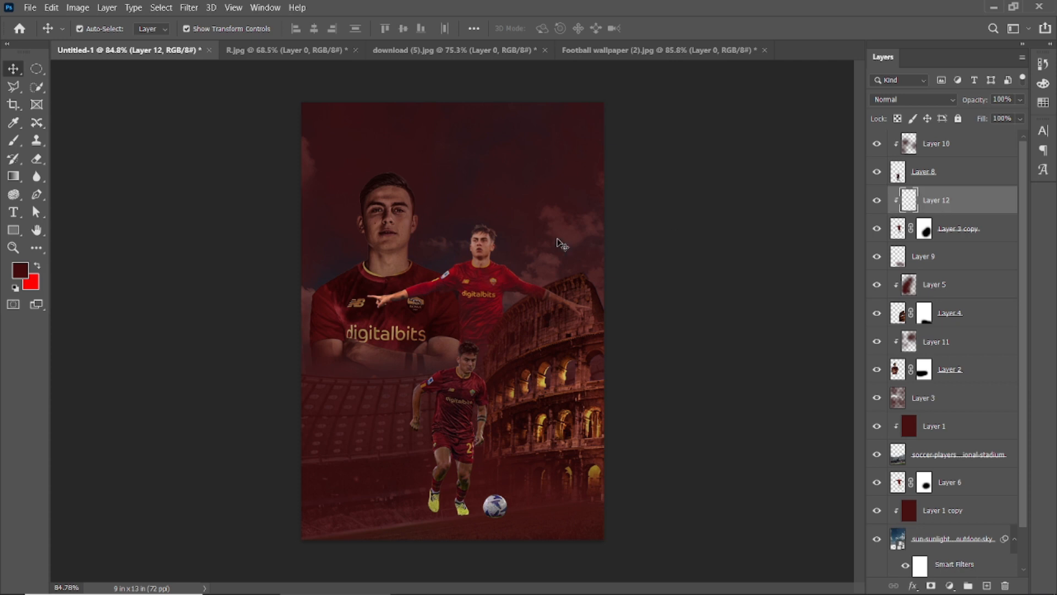
{"action": "key", "text": "b"}
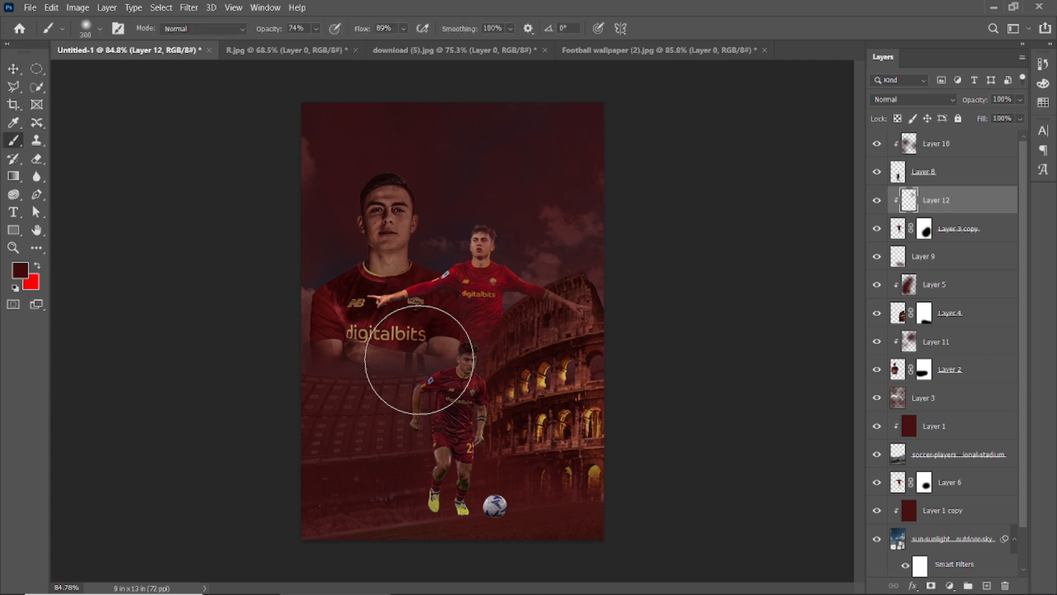
{"action": "left_click", "coordinate": [14, 69]}
{"action": "left_click", "coordinate": [613, 316]}
{"action": "scroll", "coordinate": [449, 405], "scroll_direction": "down", "scroll_amount": 1}
{"action": "scroll", "coordinate": [449, 405], "scroll_direction": "up", "scroll_amount": 3}
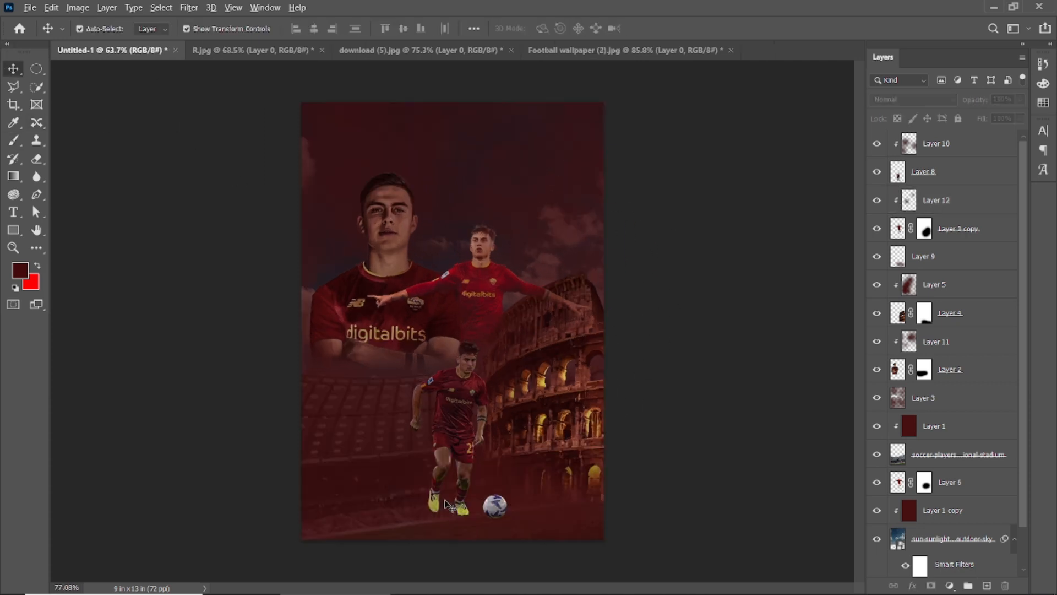
Step: Open the AS Roma flag image and convert its background to a normal layer
{"action": "left_click", "coordinate": [45, 34]}
{"action": "left_click", "coordinate": [171, 259]}
{"action": "left_click", "coordinate": [413, 425]}
{"action": "left_click", "coordinate": [508, 312]}
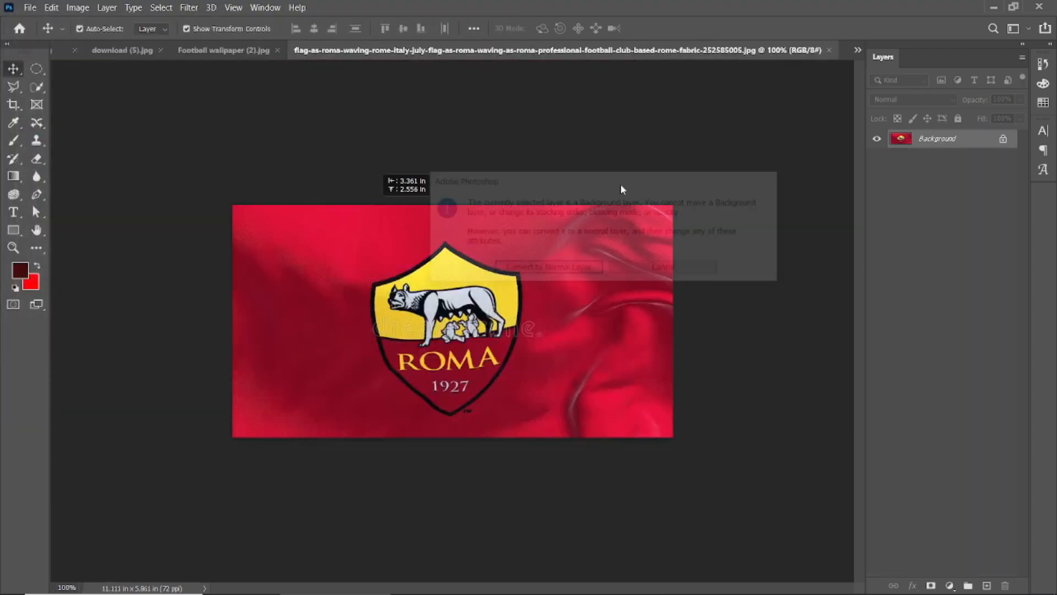
{"action": "left_click", "coordinate": [545, 269]}
Step: Copy the flag into download (5).jpg and close the Football wallpaper (2), R.jpg and flag documents without saving
{"action": "left_click_drag", "start_coordinate": [524, 118], "coordinate": [410, 263]}
{"action": "left_click", "coordinate": [409, 49]}
{"action": "left_click", "coordinate": [411, 51]}
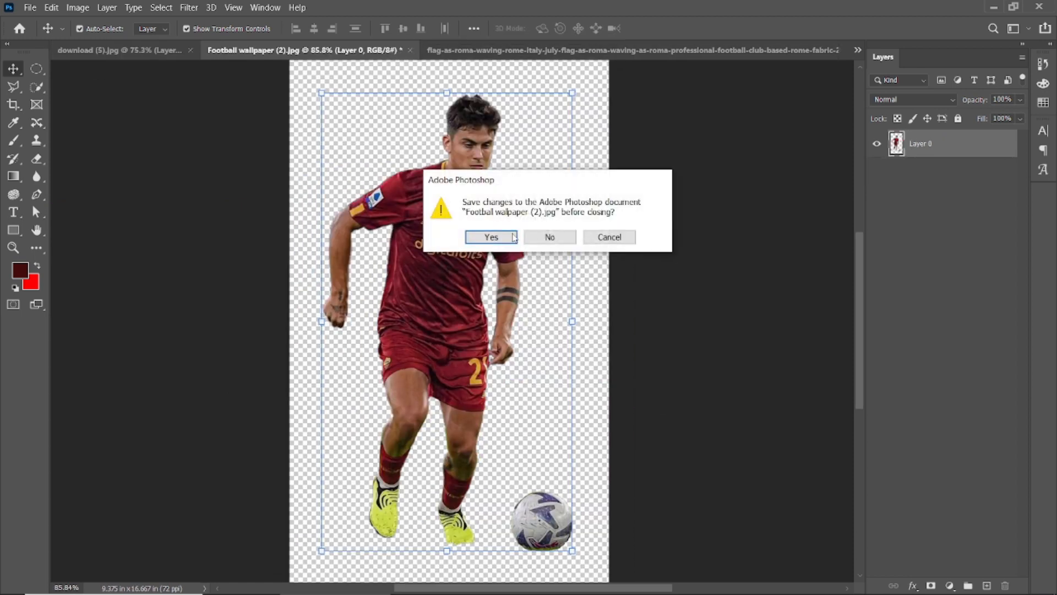
{"action": "left_click", "coordinate": [549, 237]}
{"action": "left_click", "coordinate": [167, 50]}
{"action": "left_click", "coordinate": [187, 51]}
{"action": "left_click", "coordinate": [529, 240]}
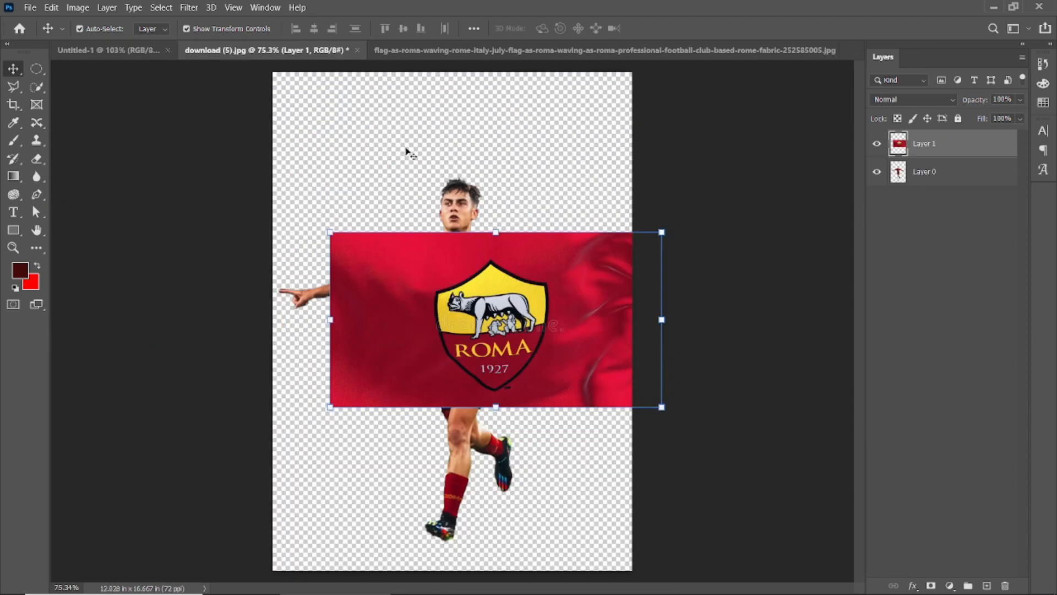
{"action": "left_click", "coordinate": [149, 53]}
{"action": "left_click", "coordinate": [550, 50]}
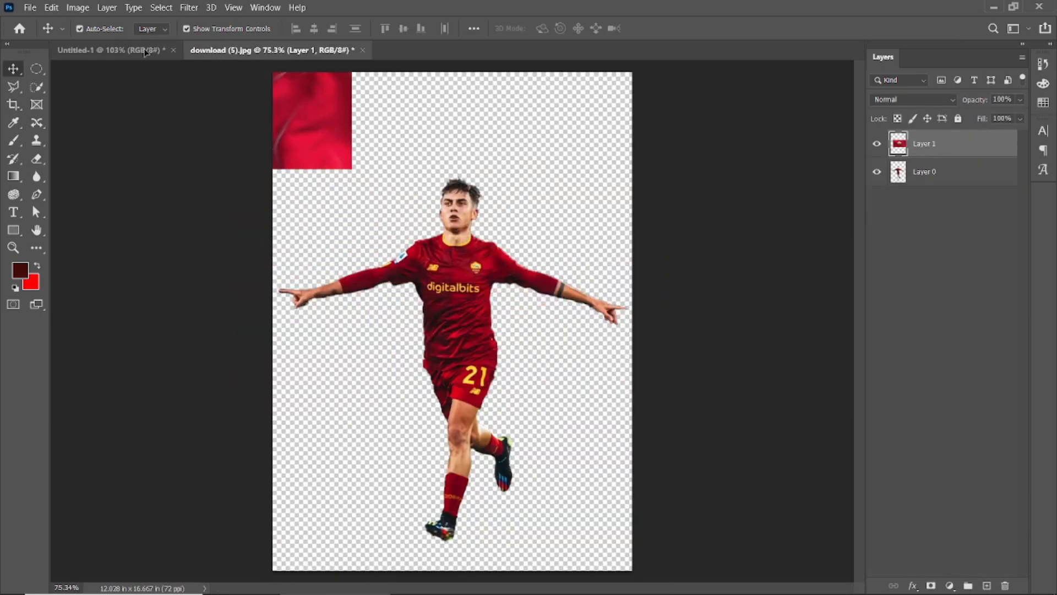
Step: Bring the flag into the poster, scale it to 55.11% and place it partly off the lower-left corner
{"action": "left_click_drag", "start_coordinate": [145, 51], "coordinate": [483, 292]}
{"action": "left_click_drag", "start_coordinate": [403, 346], "coordinate": [359, 485]}
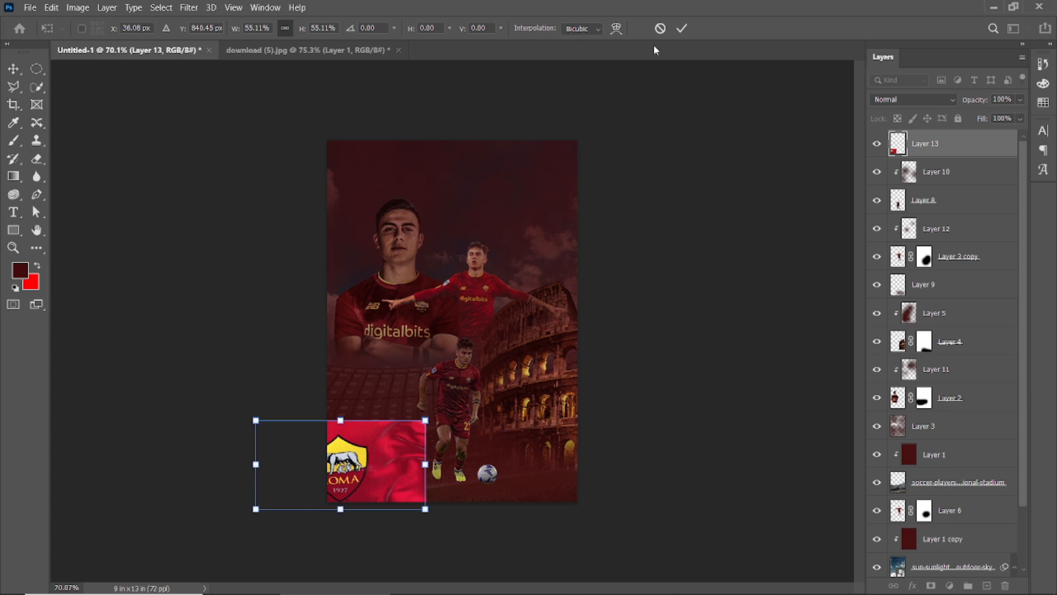
{"action": "left_click", "coordinate": [682, 28]}
{"action": "scroll", "coordinate": [349, 496], "scroll_direction": "up", "scroll_amount": 5}
{"action": "left_click", "coordinate": [127, 85]}
Step: Liquify the flag's upper and right edges into wavy folds with an 80 to 150 px warp brush, and shift it slightly left
{"action": "scroll", "coordinate": [355, 490], "scroll_direction": "down", "scroll_amount": 3}
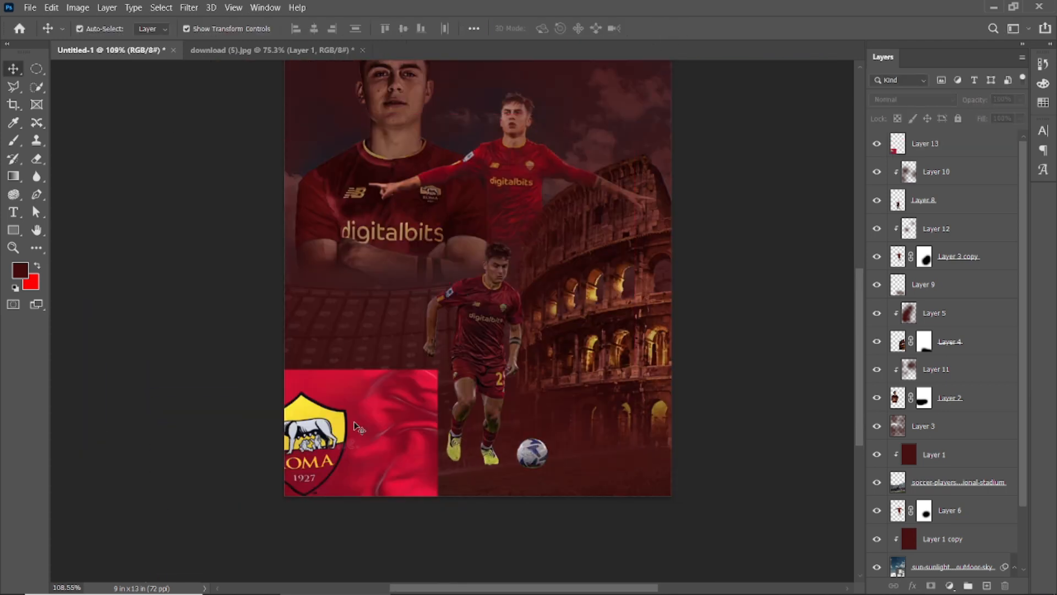
{"action": "left_click", "coordinate": [358, 428]}
{"action": "left_click", "coordinate": [188, 7]}
{"action": "left_click", "coordinate": [200, 126]}
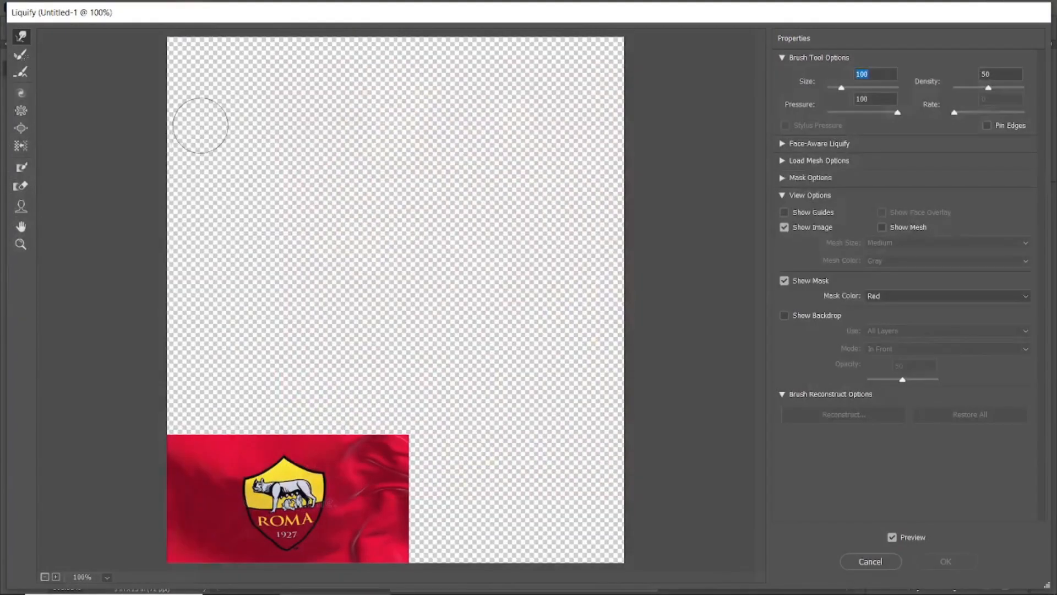
{"action": "left_click_drag", "start_coordinate": [361, 420], "coordinate": [355, 431]}
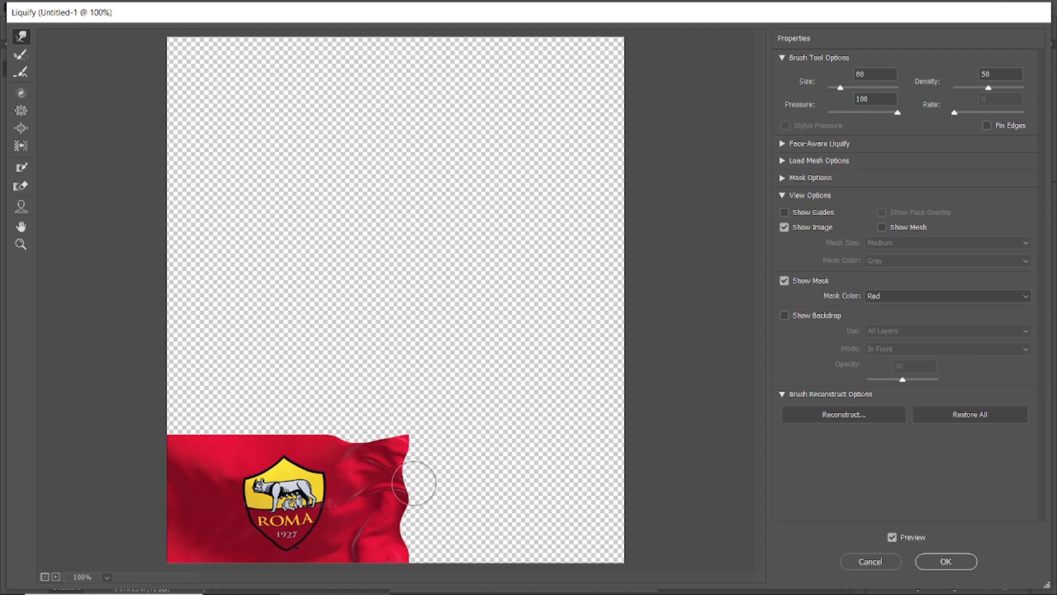
{"action": "key", "text": "bracketright"}
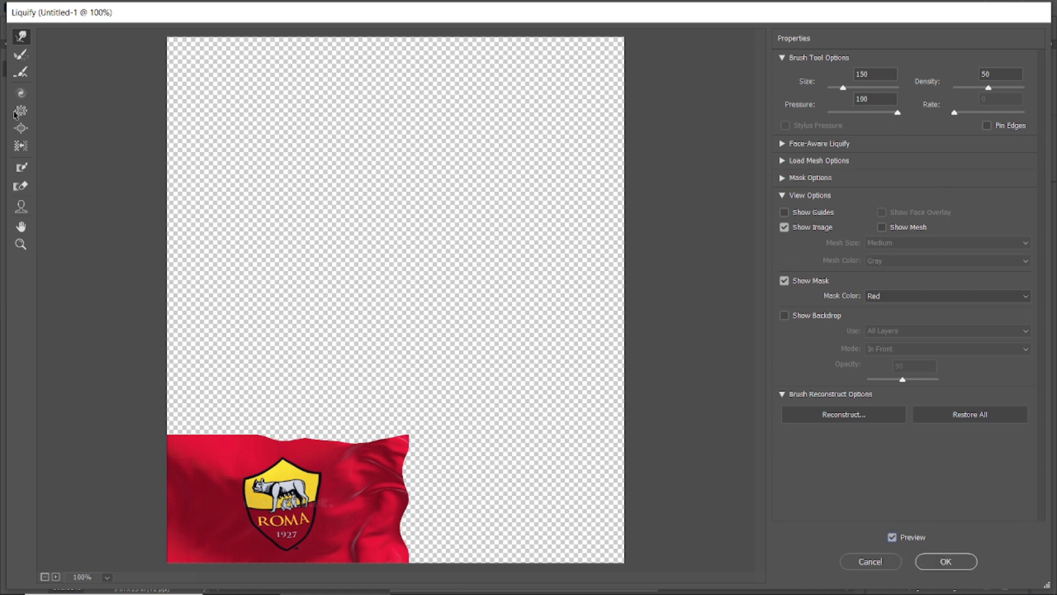
{"action": "left_click", "coordinate": [942, 561]}
{"action": "left_click_drag", "start_coordinate": [256, 426], "coordinate": [364, 426]}
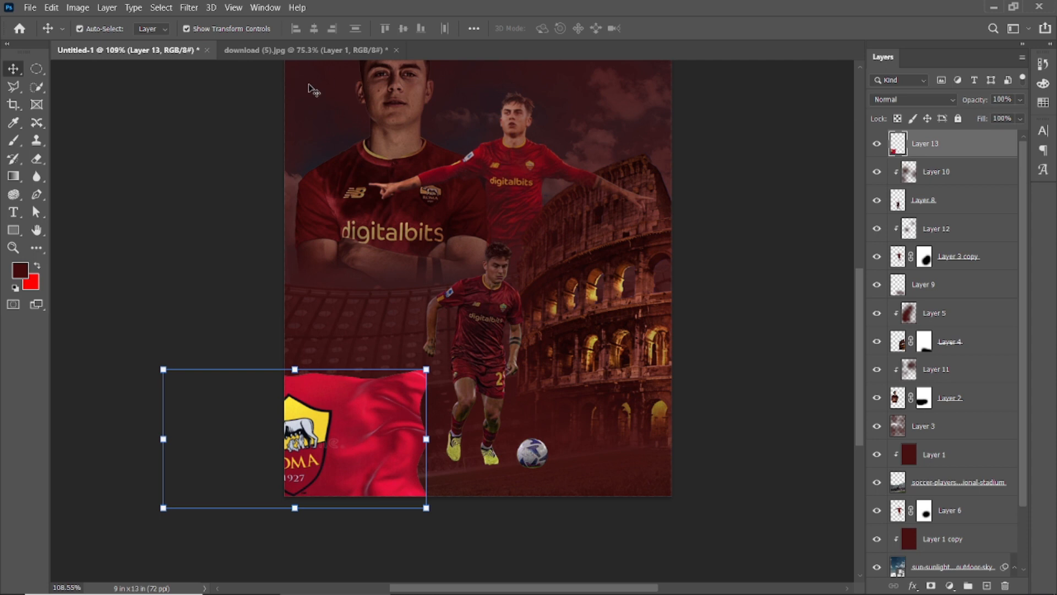
Step: Clip a dark-red filled layer to the flag, blend it with Multiply at 68% opacity and lower its fill slightly
{"action": "left_click", "coordinate": [987, 585]}
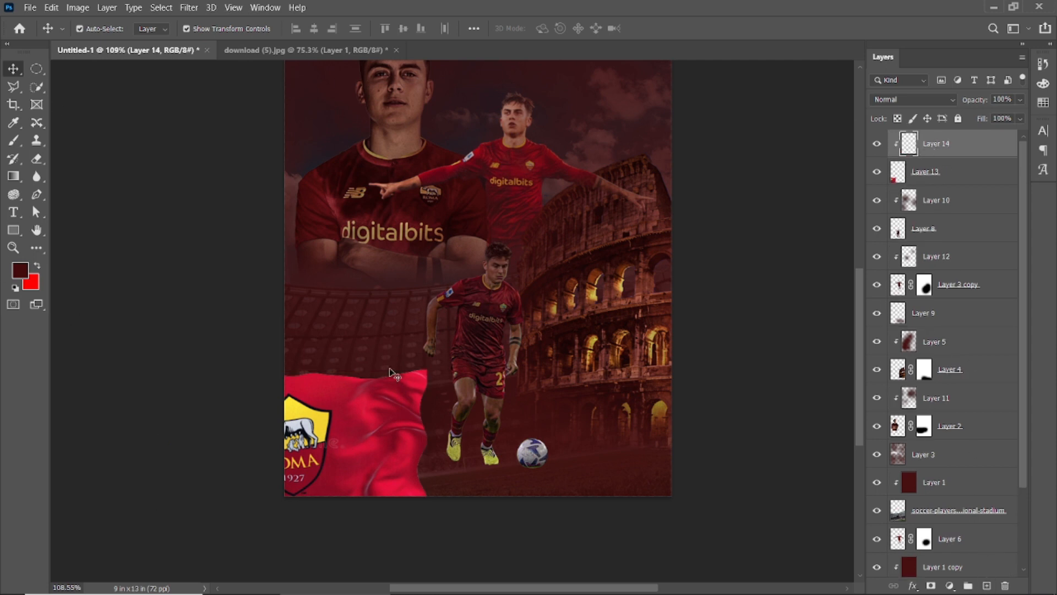
{"action": "key", "text": "alt+BackSpace"}
{"action": "left_click", "coordinate": [947, 101]}
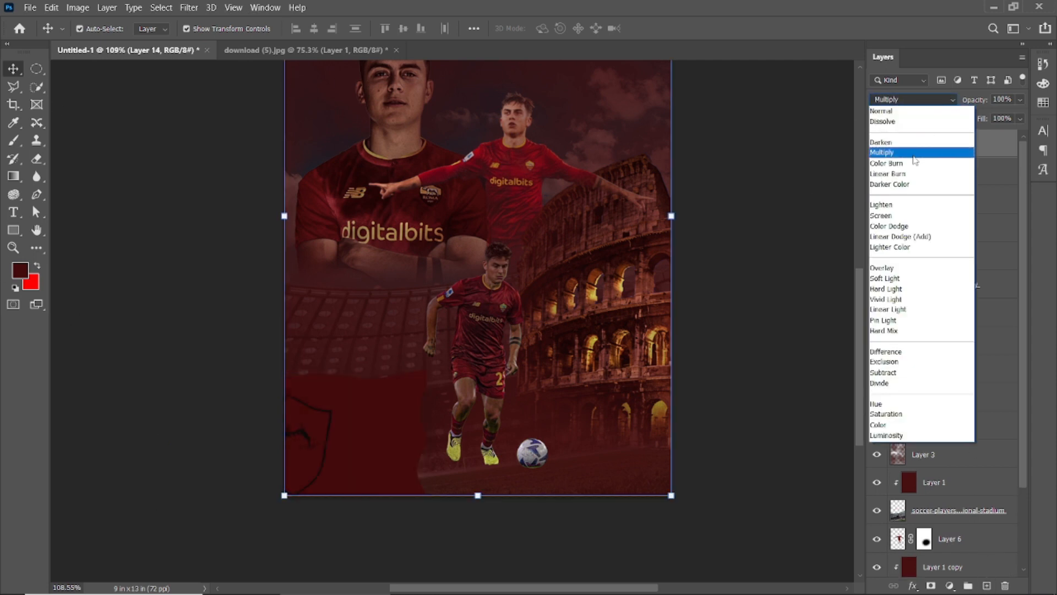
{"action": "left_click", "coordinate": [914, 159]}
{"action": "left_click_drag", "start_coordinate": [971, 104], "coordinate": [954, 106]}
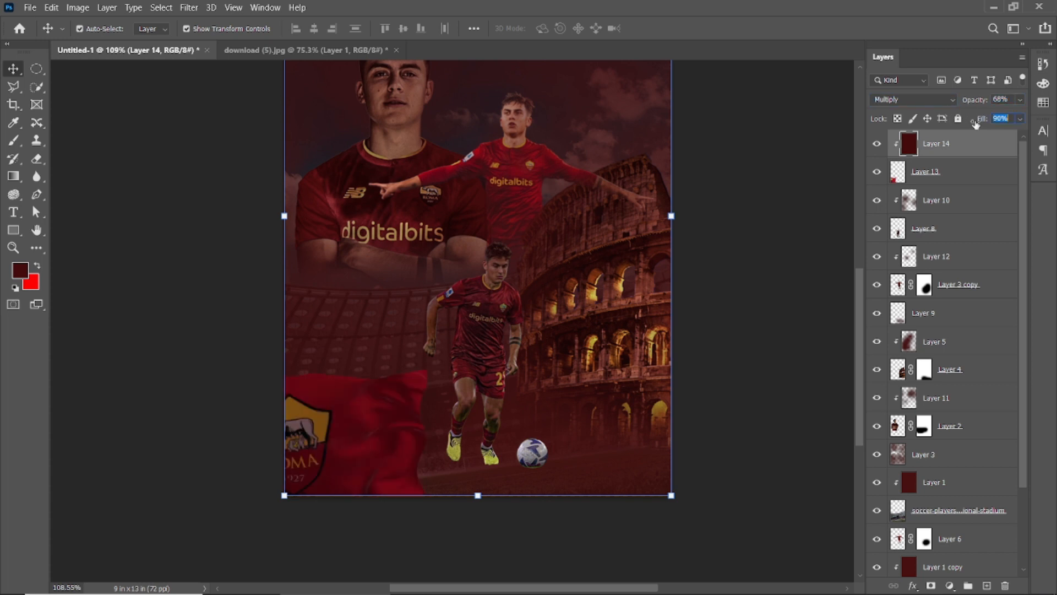
Step: Apply a Gaussian Blur with a 4.5 pixel radius to the flag on Layer 13
{"action": "left_click", "coordinate": [936, 171]}
{"action": "left_click", "coordinate": [189, 7]}
{"action": "mouse_move", "coordinate": [220, 172]}
{"action": "left_click", "coordinate": [388, 222]}
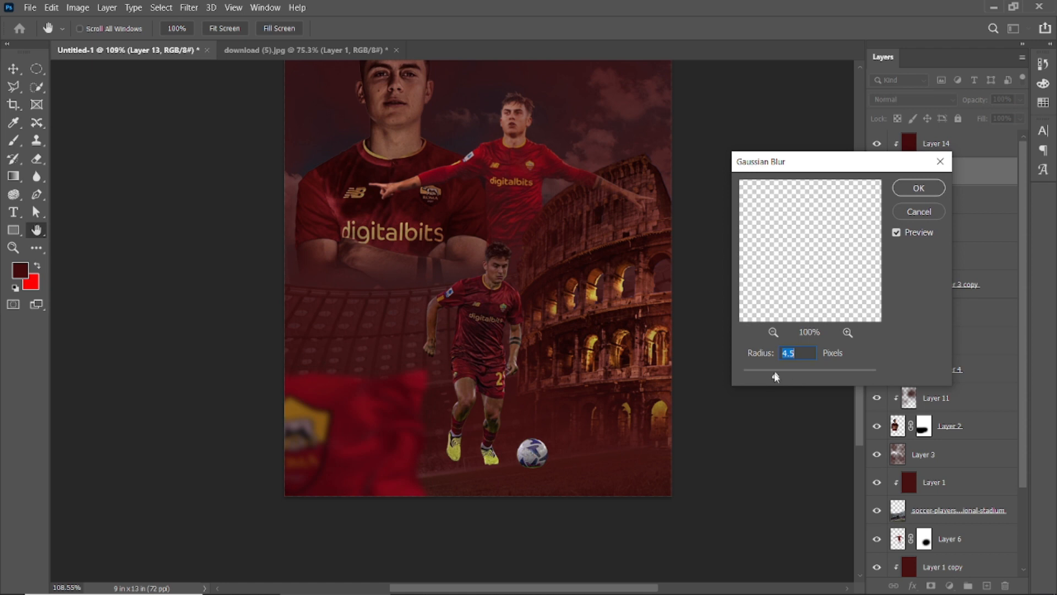
{"action": "left_click", "coordinate": [915, 189]}
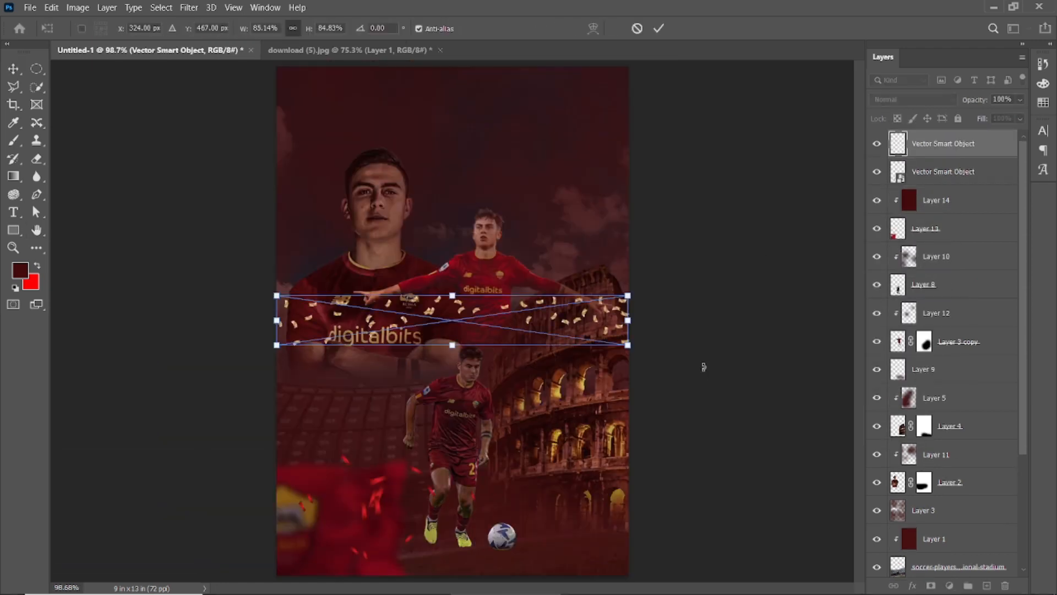
Step: Paste the gold confetti as a vector smart object, scale it to 121.02% and position it across the poster's lower-left edge
{"action": "key", "text": "ctrl+v"}
{"action": "key", "text": "Return"}
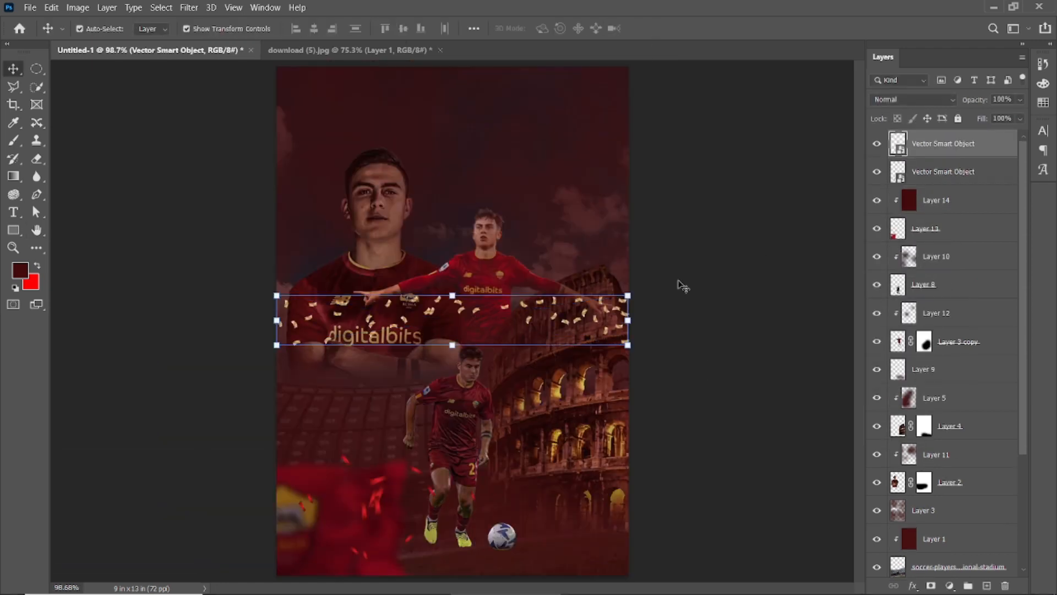
{"action": "left_click", "coordinate": [571, 327]}
{"action": "left_click_drag", "start_coordinate": [586, 315], "coordinate": [361, 568]}
{"action": "scroll", "coordinate": [415, 504], "scroll_direction": "down", "scroll_amount": 4}
{"action": "left_click_drag", "start_coordinate": [418, 475], "coordinate": [518, 440]}
{"action": "left_click_drag", "start_coordinate": [472, 483], "coordinate": [424, 483]}
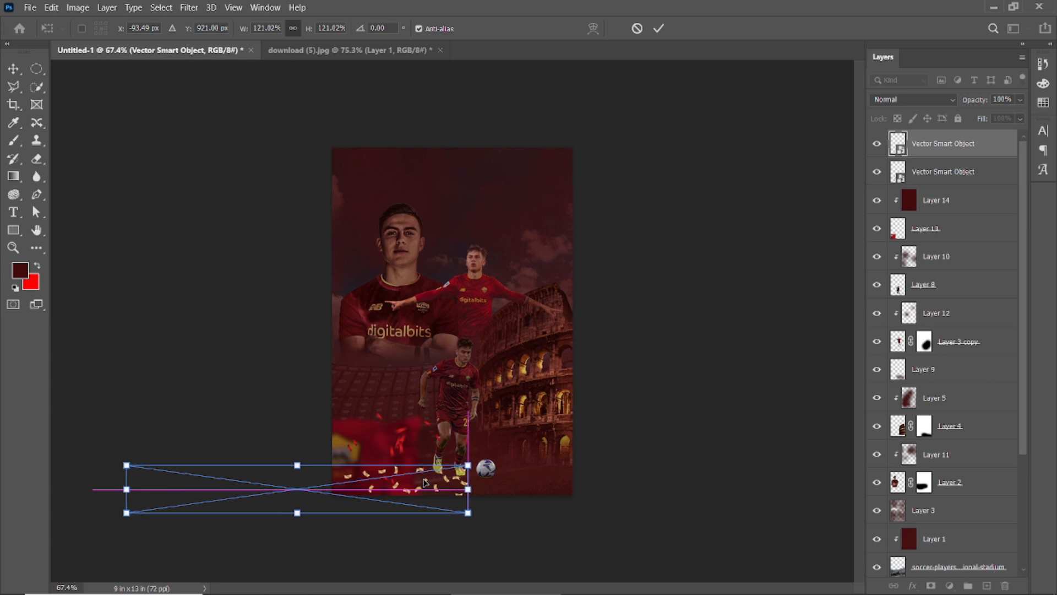
{"action": "left_click", "coordinate": [659, 30]}
{"action": "left_click", "coordinate": [605, 135]}
Step: Apply a Gaussian Blur with a 2.2 pixel radius to the uppermost confetti smart object
{"action": "scroll", "coordinate": [435, 365], "scroll_direction": "up", "scroll_amount": 5}
{"action": "scroll", "coordinate": [394, 537], "scroll_direction": "down", "scroll_amount": 2}
{"action": "left_click", "coordinate": [348, 484]}
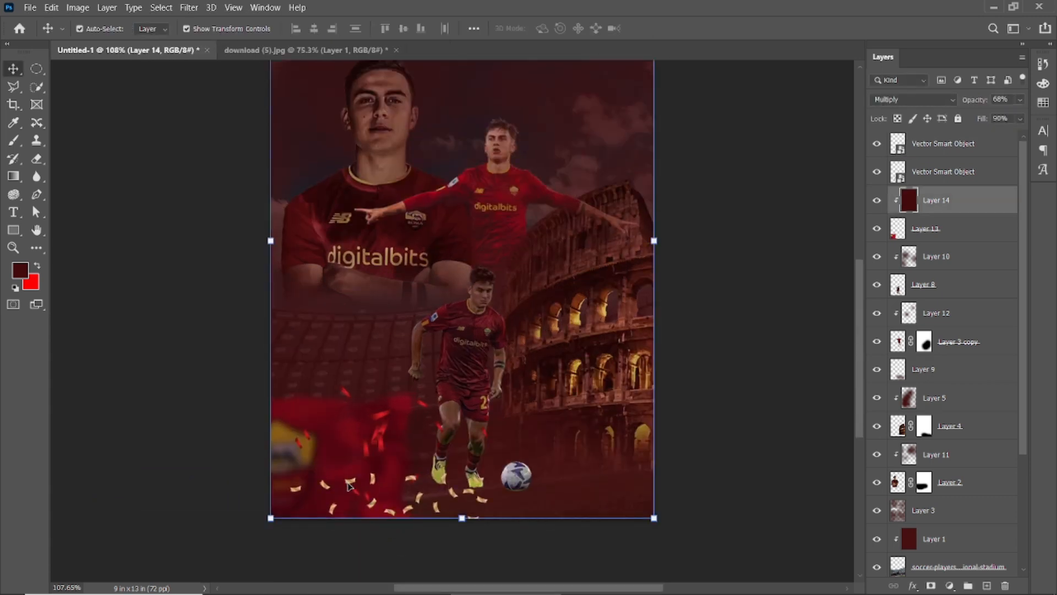
{"action": "left_click", "coordinate": [351, 481]}
{"action": "left_click", "coordinate": [189, 7]}
{"action": "mouse_move", "coordinate": [200, 170]}
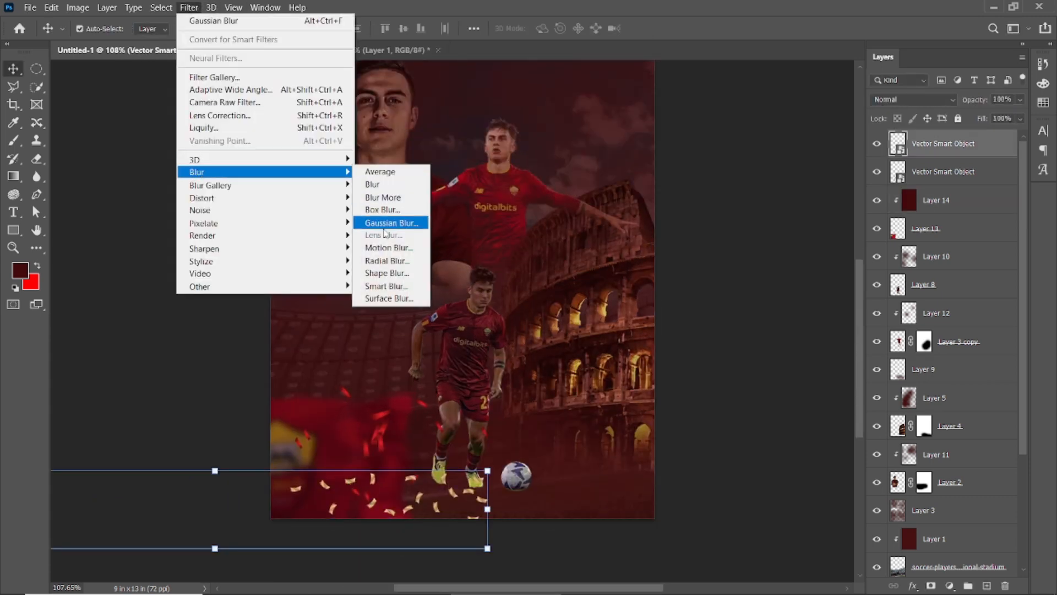
{"action": "left_click", "coordinate": [384, 222]}
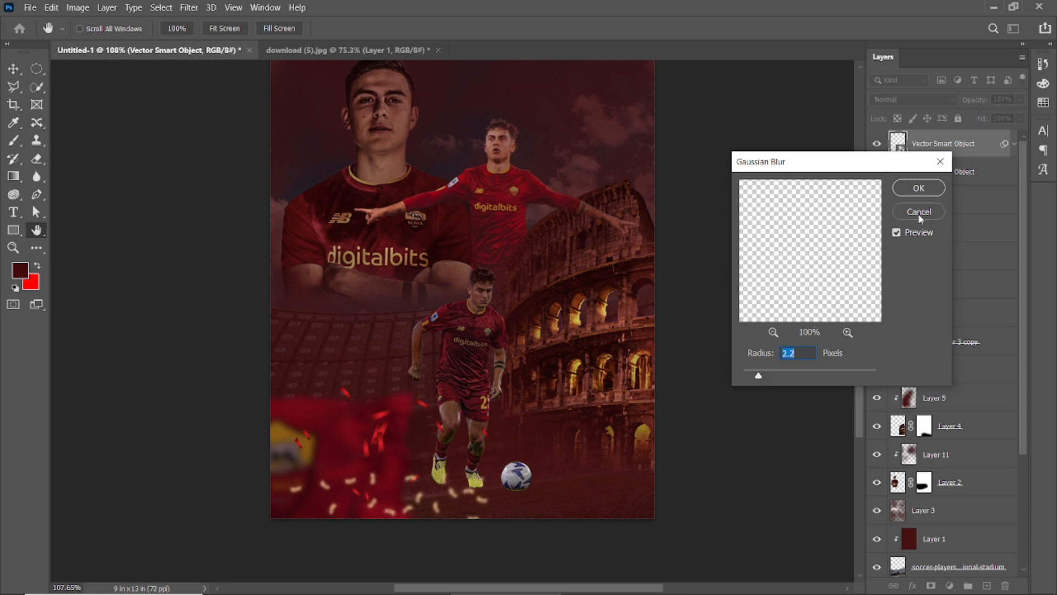
{"action": "left_click", "coordinate": [919, 188]}
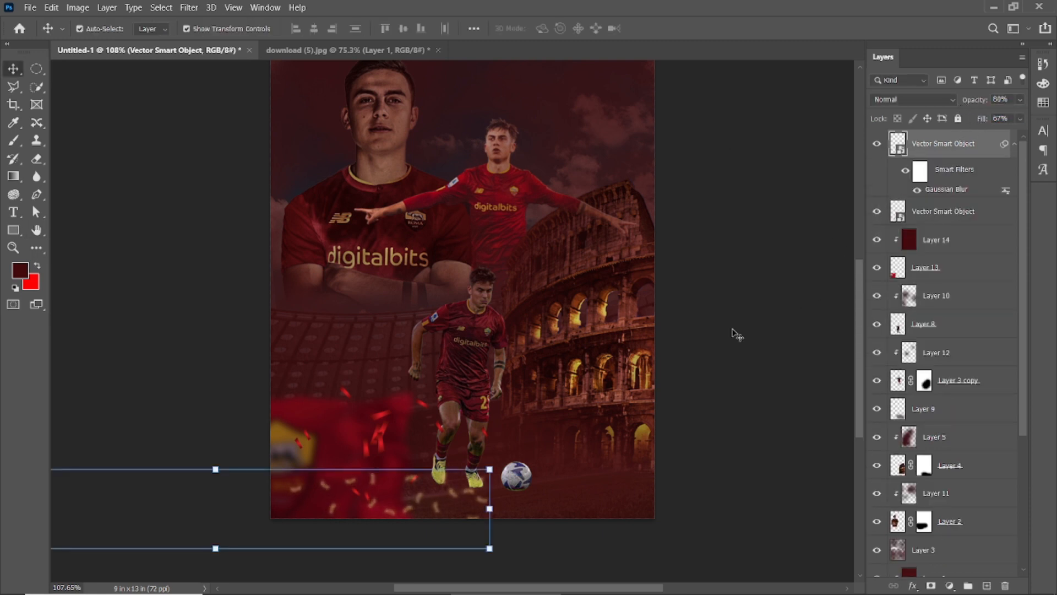
Step: Apply a Gaussian Blur with a 2.9 pixel radius to the second confetti smart object
{"action": "left_click", "coordinate": [923, 212]}
{"action": "left_click", "coordinate": [189, 8]}
{"action": "mouse_move", "coordinate": [209, 170]}
{"action": "left_click", "coordinate": [385, 224]}
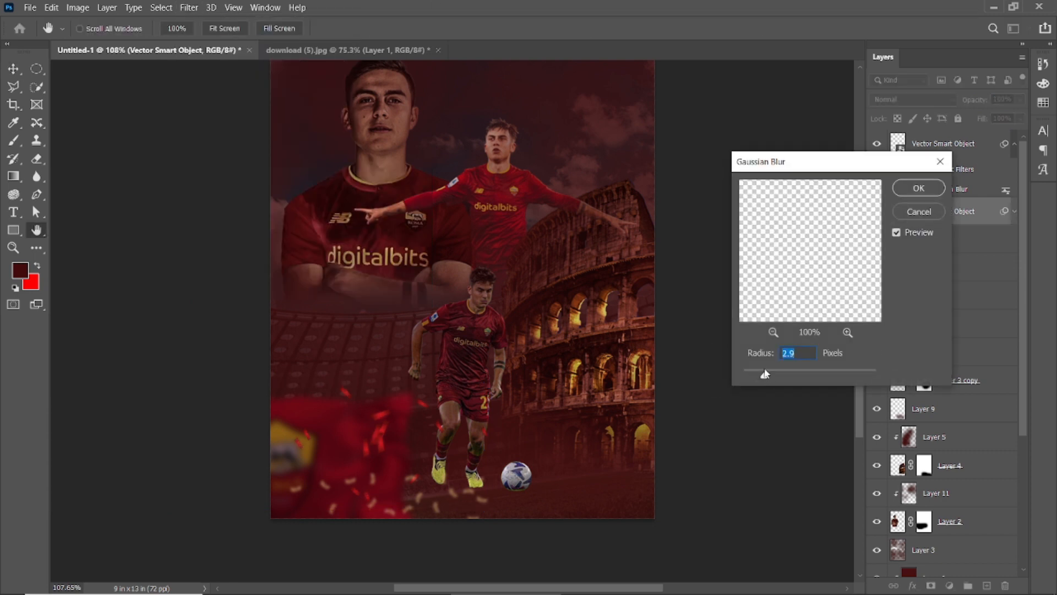
{"action": "left_click", "coordinate": [917, 188]}
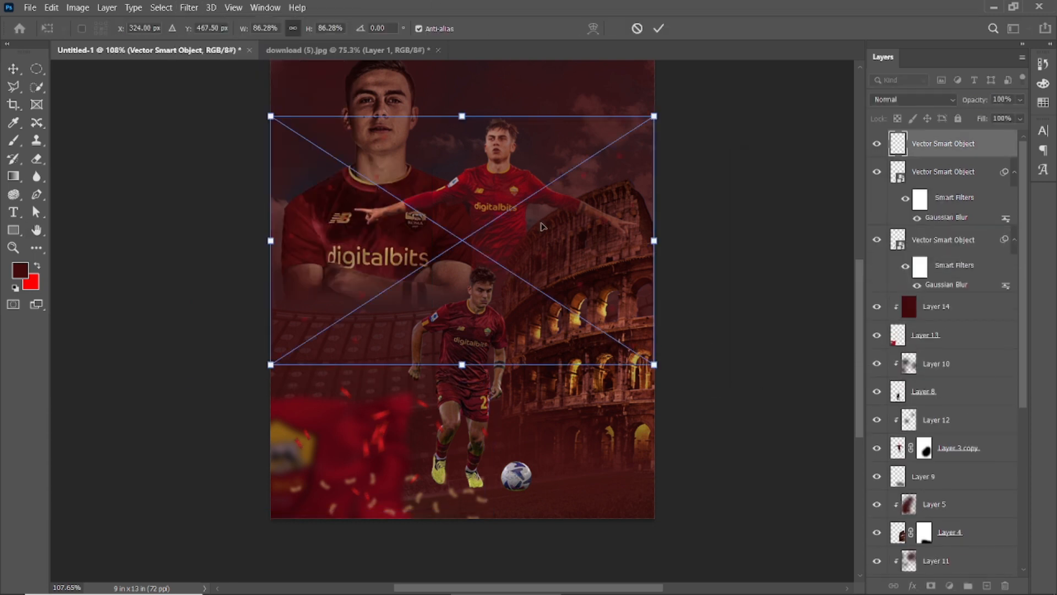
Step: Place another vector smart object over the poster's lower-right area and scale it down
{"action": "left_click_drag", "start_coordinate": [512, 201], "coordinate": [586, 460]}
{"action": "left_click_drag", "start_coordinate": [728, 376], "coordinate": [659, 420]}
{"action": "mouse_move", "coordinate": [609, 479]}
{"action": "left_mouse_down"}
{"action": "mouse_move", "coordinate": [603, 454]}
{"action": "mouse_move", "coordinate": [593, 476]}
{"action": "left_mouse_up"}
{"action": "key", "text": "Return"}
{"action": "scroll", "coordinate": [497, 512], "scroll_direction": "up", "scroll_amount": 2}
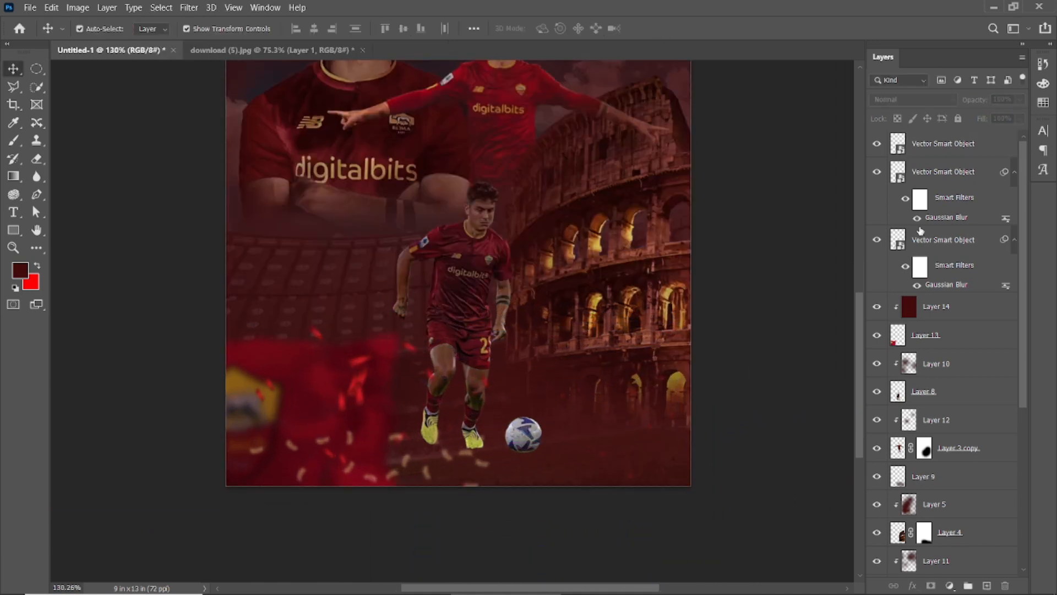
Step: Hide the three vector smart objects, the clipped Layer 14 and the flag on Layer 13
{"action": "left_click", "coordinate": [876, 239]}
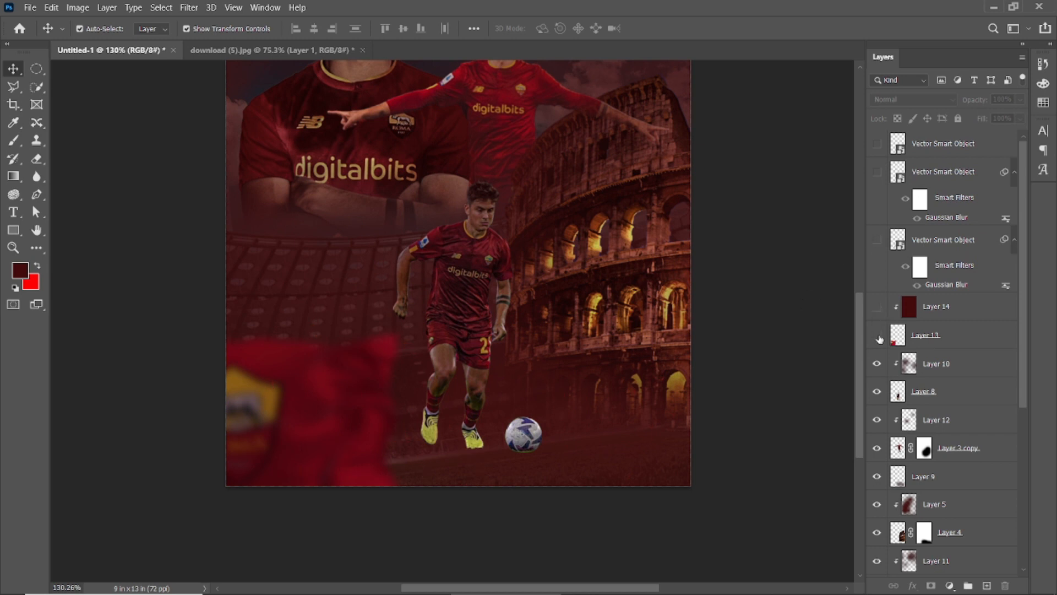
{"action": "left_click_drag", "start_coordinate": [276, 415], "coordinate": [305, 419]}
{"action": "key", "text": "ctrl+z"}
{"action": "left_click", "coordinate": [720, 340]}
{"action": "scroll", "coordinate": [468, 467], "scroll_direction": "down", "scroll_amount": 3}
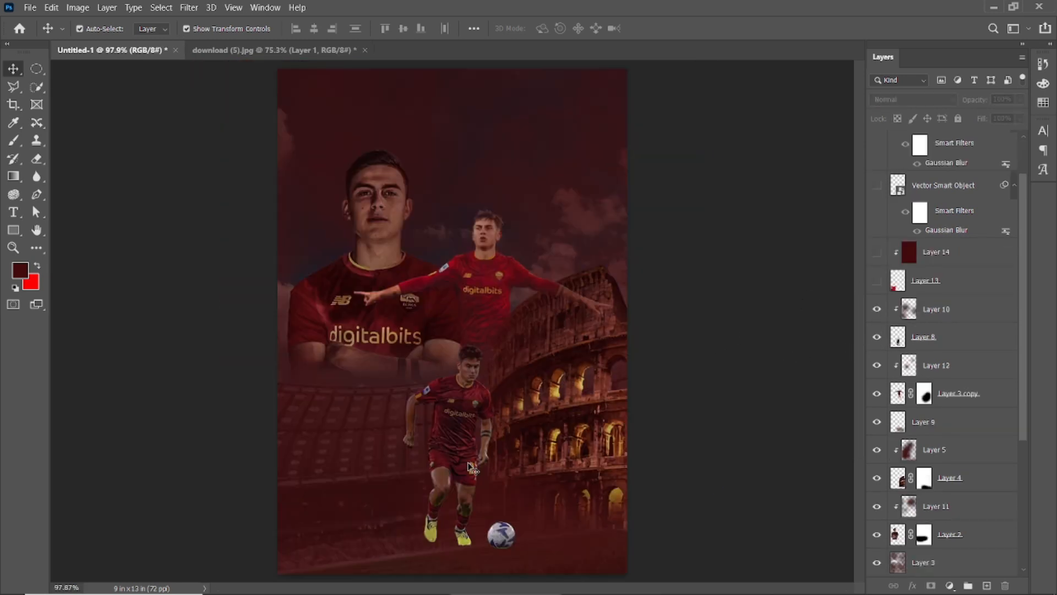
{"action": "scroll", "coordinate": [453, 502], "scroll_direction": "up", "scroll_amount": 1}
{"action": "scroll", "coordinate": [573, 434], "scroll_direction": "down", "scroll_amount": 3}
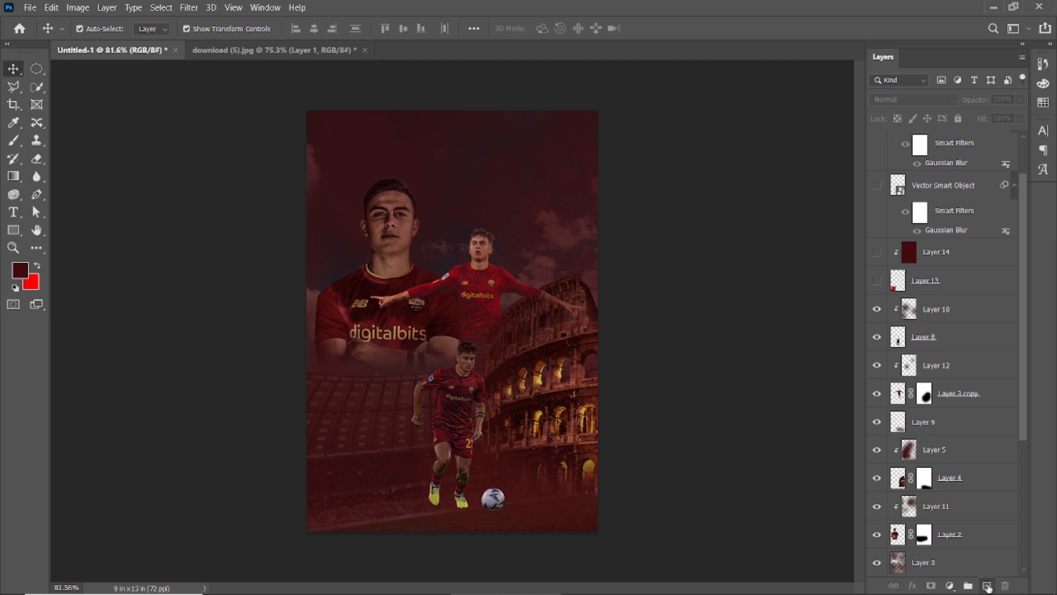
Step: Add a new layer and darken the poster's edges with a soft brush in dark red #260202
{"action": "left_click", "coordinate": [987, 586]}
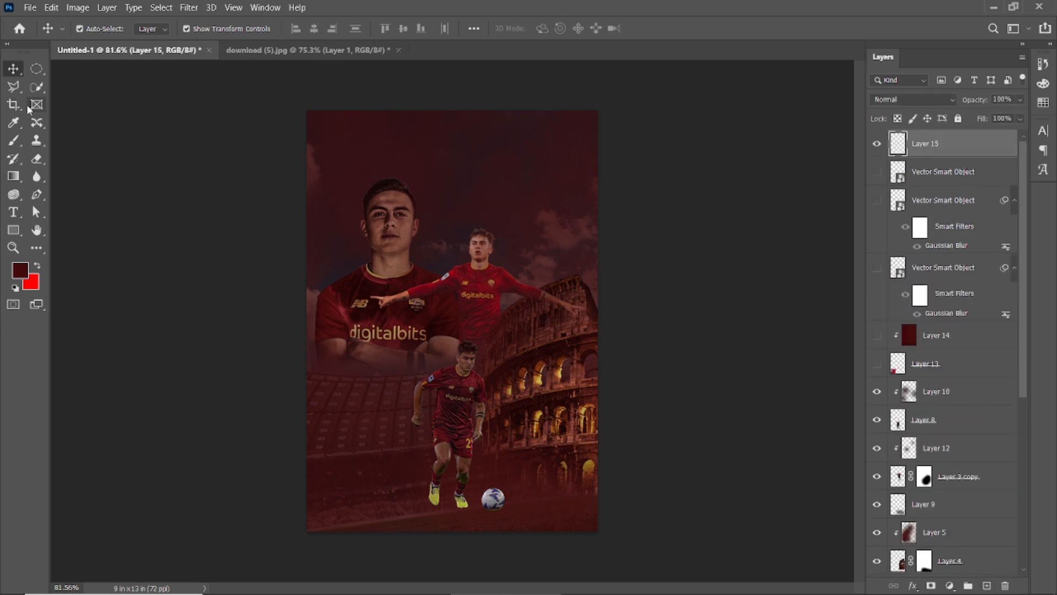
{"action": "left_click", "coordinate": [13, 141]}
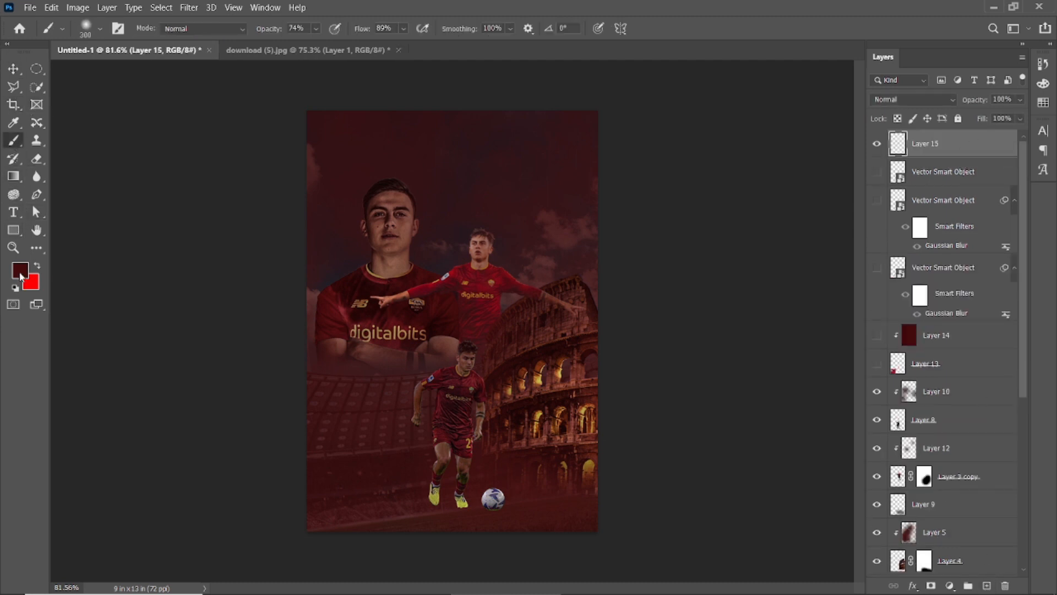
{"action": "left_click", "coordinate": [19, 272]}
{"action": "left_click_drag", "start_coordinate": [752, 479], "coordinate": [782, 499]}
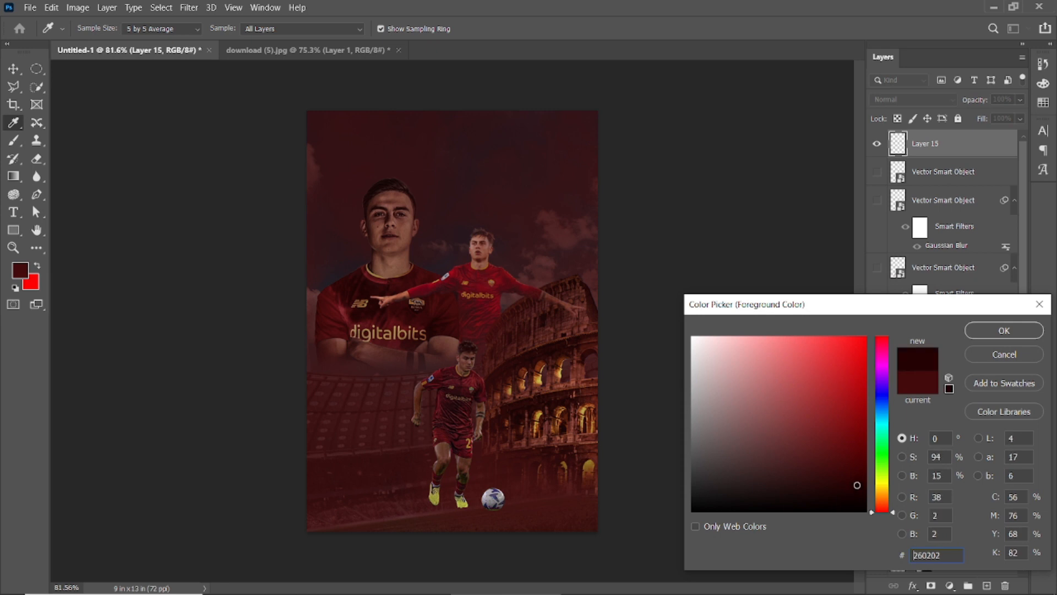
{"action": "left_click", "coordinate": [987, 325]}
{"action": "scroll", "coordinate": [613, 306], "scroll_direction": "down", "scroll_amount": 2}
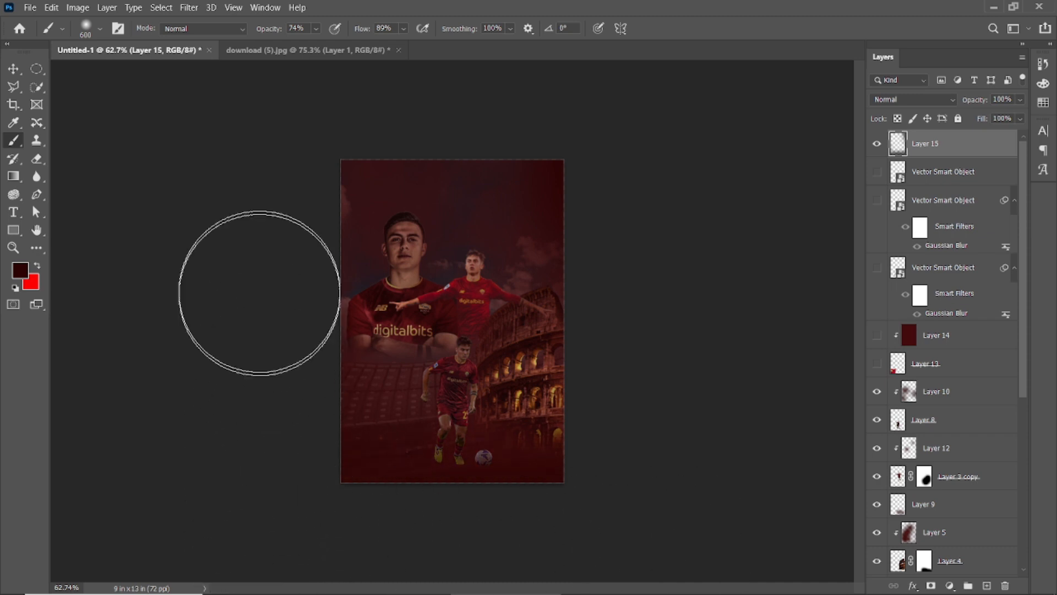
Step: Enlarge the brush to 800 px, switch its colour to black and deepen the shading at the poster's upper-right corner
{"action": "key", "text": "bracketright"}
{"action": "key", "text": "bracketright"}
{"action": "left_click", "coordinate": [21, 270]}
{"action": "left_click", "coordinate": [697, 501]}
{"action": "left_click", "coordinate": [1001, 332]}
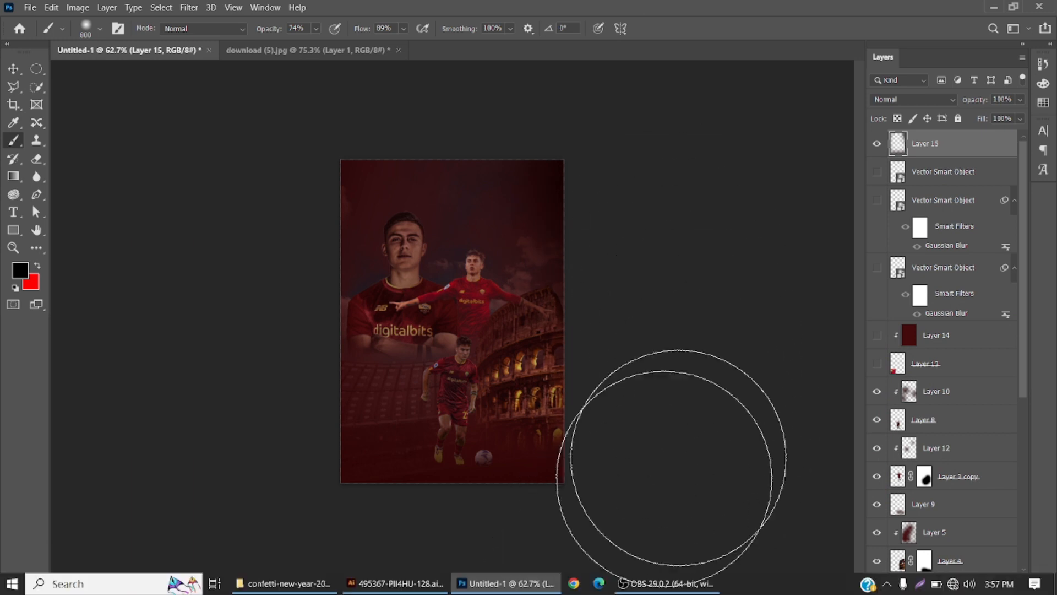
Step: Add another layer and paint a black vignette around the poster's edges with the 800 px soft brush
{"action": "left_click", "coordinate": [987, 585]}
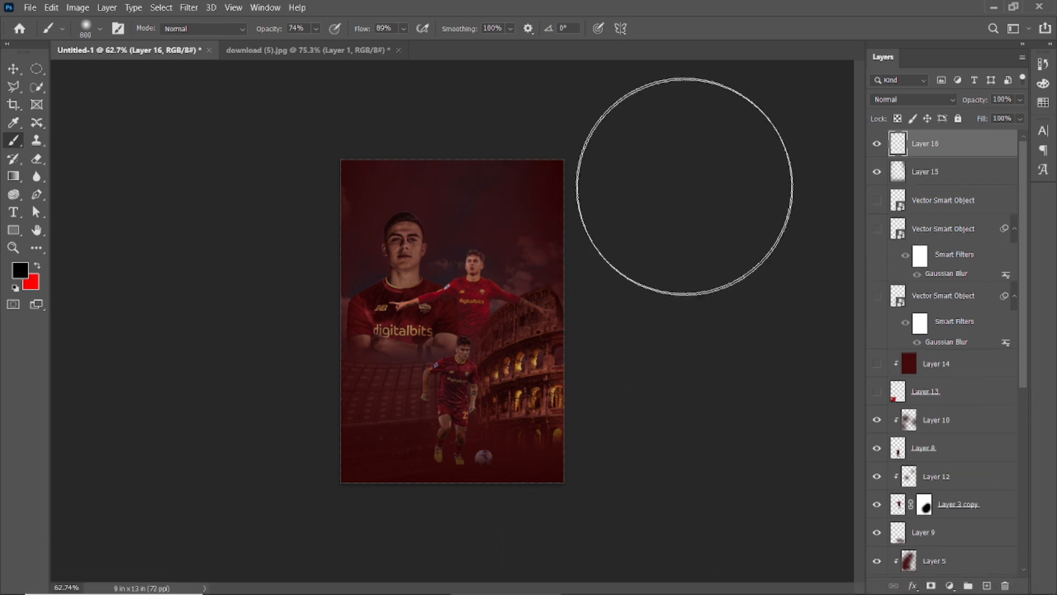
{"action": "scroll", "coordinate": [543, 485], "scroll_direction": "down", "scroll_amount": 1}
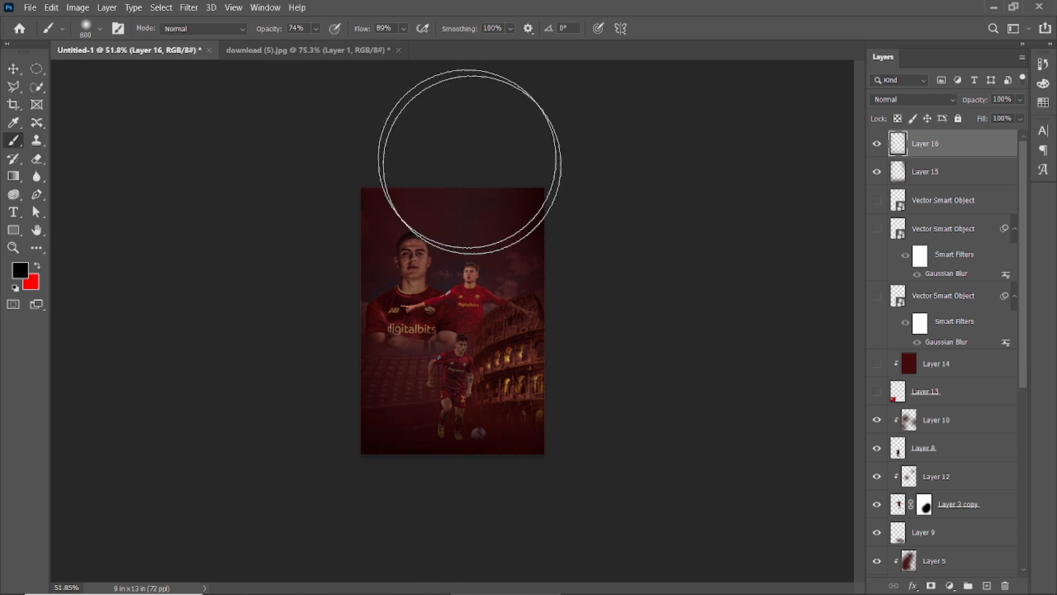
{"action": "scroll", "coordinate": [470, 158], "scroll_direction": "up", "scroll_amount": 5}
{"action": "scroll", "coordinate": [526, 262], "scroll_direction": "down", "scroll_amount": 4}
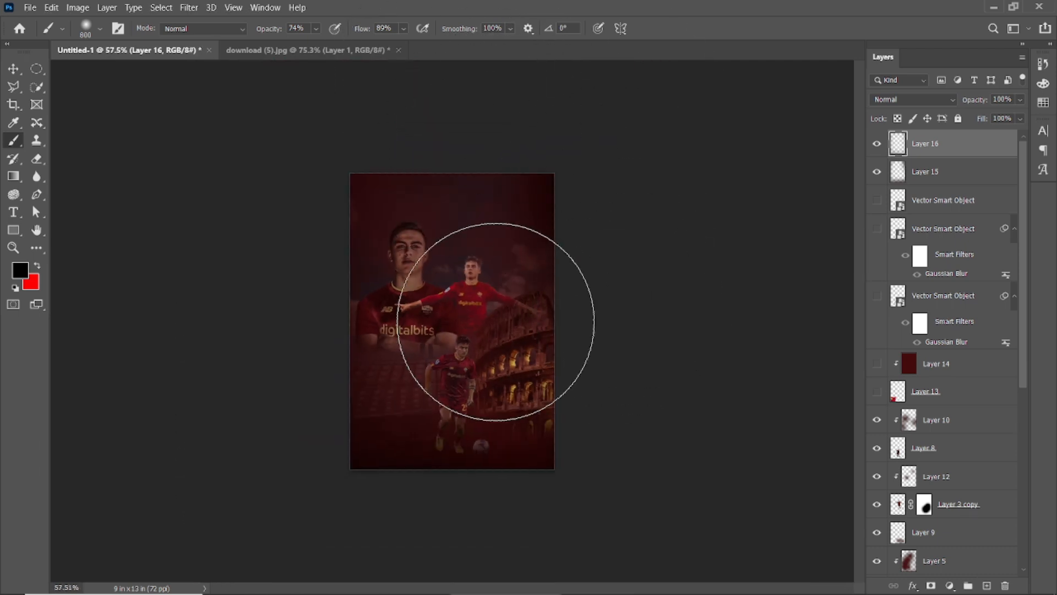
{"action": "scroll", "coordinate": [658, 394], "scroll_direction": "up", "scroll_amount": 5}
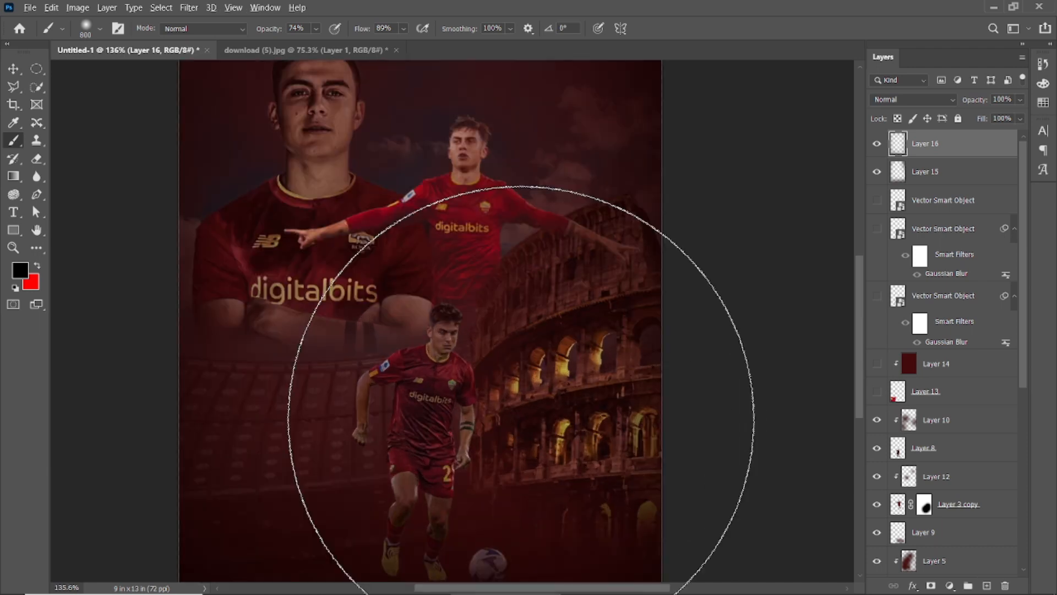
{"action": "scroll", "coordinate": [680, 390], "scroll_direction": "down", "scroll_amount": 4}
{"action": "scroll", "coordinate": [467, 497], "scroll_direction": "up", "scroll_amount": 1}
{"action": "scroll", "coordinate": [467, 497], "scroll_direction": "up", "scroll_amount": 3}
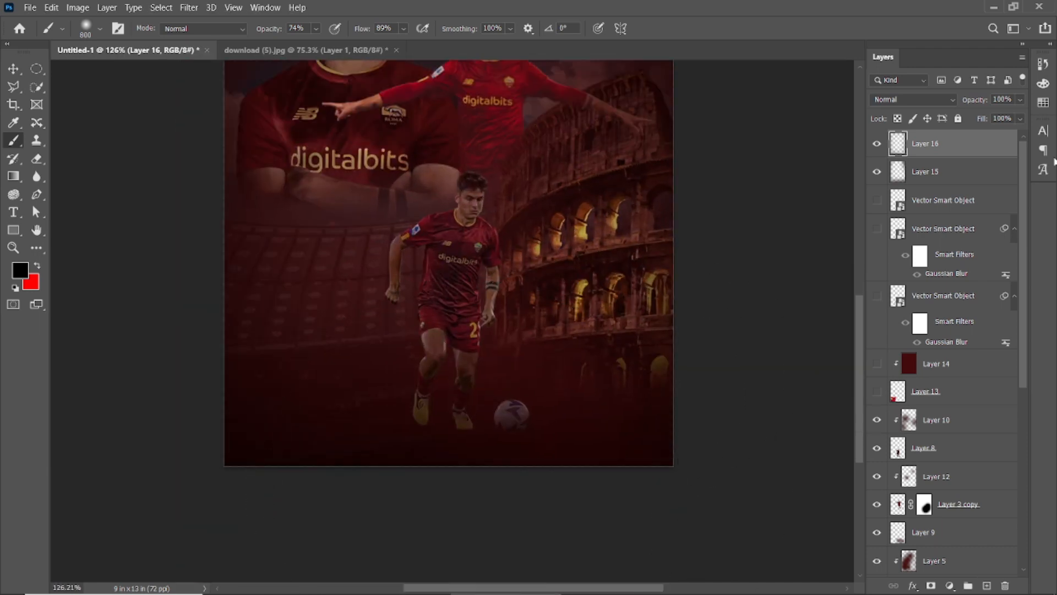
Step: Hide both vignette layers, then stamp one 250 px black brush spot on a new layer placed directly above Layer 10
{"action": "left_click", "coordinate": [877, 143]}
{"action": "left_click", "coordinate": [877, 171]}
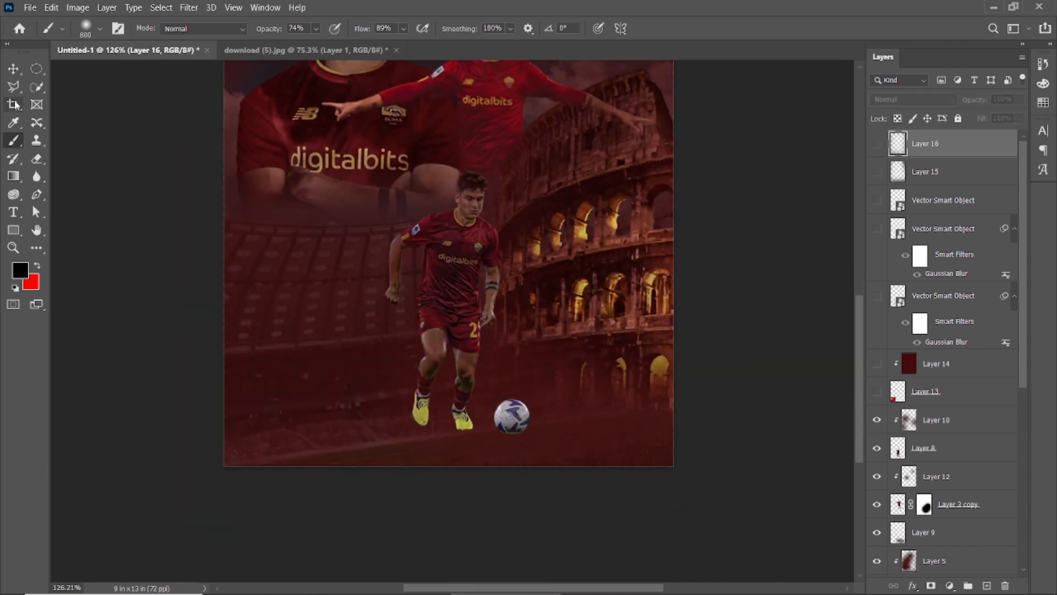
{"action": "left_click", "coordinate": [987, 586]}
{"action": "mouse_move", "coordinate": [931, 144]}
{"action": "left_mouse_down"}
{"action": "mouse_move", "coordinate": [938, 470]}
{"action": "mouse_move", "coordinate": [937, 435]}
{"action": "left_mouse_up"}
{"action": "key", "text": "bracketleft"}
{"action": "key", "text": "bracketleft"}
{"action": "key", "text": "bracketleft"}
{"action": "key", "text": "bracketleft"}
{"action": "key", "text": "bracketleft"}
{"action": "key", "text": "bracketleft"}
{"action": "left_click", "coordinate": [343, 240]}
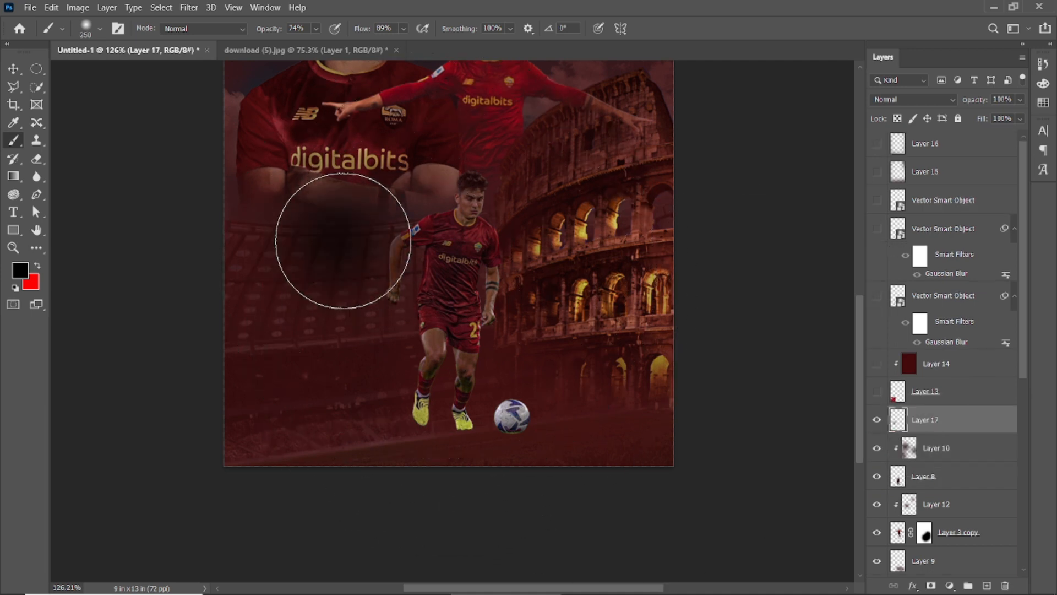
Step: Squash the black spot into a flat ground shadow and position it beneath the running player's feet
{"action": "left_click", "coordinate": [12, 68]}
{"action": "left_click_drag", "start_coordinate": [431, 186], "coordinate": [431, 334]}
{"action": "left_click_drag", "start_coordinate": [548, 335], "coordinate": [488, 348]}
{"action": "left_click_drag", "start_coordinate": [412, 367], "coordinate": [472, 442]}
{"action": "left_click_drag", "start_coordinate": [534, 426], "coordinate": [525, 421]}
{"action": "left_click", "coordinate": [681, 30]}
Step: Nudge the running player on Layer 8 and its shading on Layer 10 slightly downward together
{"action": "left_click", "coordinate": [936, 447]}
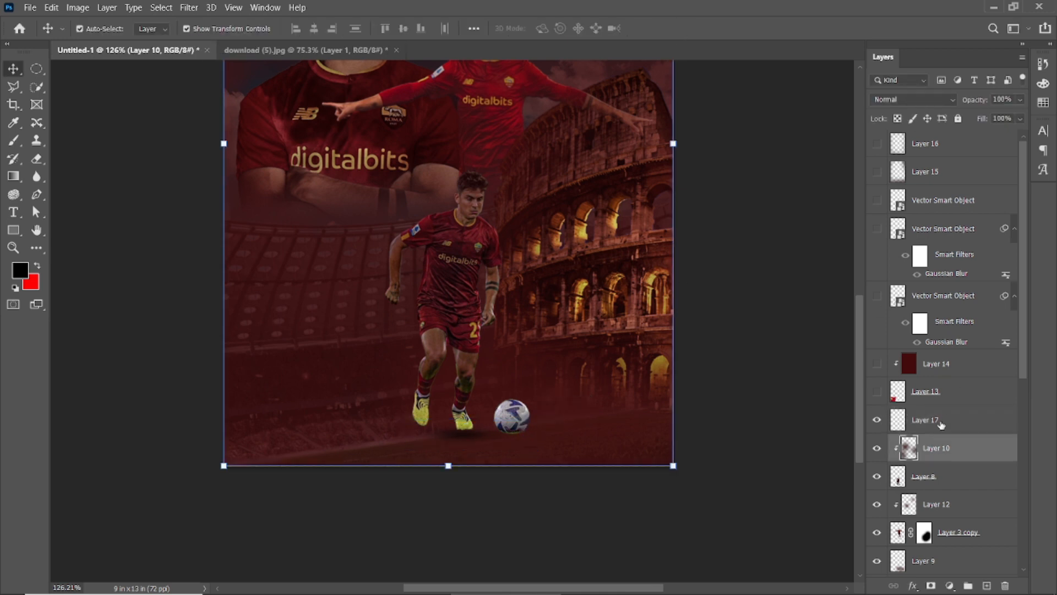
{"action": "left_click", "coordinate": [932, 485], "text": "shift"}
{"action": "key", "text": "Down"}
{"action": "key", "text": "Down"}
{"action": "key", "text": "Down"}
{"action": "key", "text": "Down"}
{"action": "key", "text": "Down"}
{"action": "key", "text": "Down"}
{"action": "key", "text": "Down"}
{"action": "key", "text": "Down"}
{"action": "key", "text": "Down"}
{"action": "key", "text": "Down"}
{"action": "key", "text": "Down"}
{"action": "key", "text": "Down"}
{"action": "key", "text": "Down"}
{"action": "key", "text": "Down"}
{"action": "key", "text": "Down"}
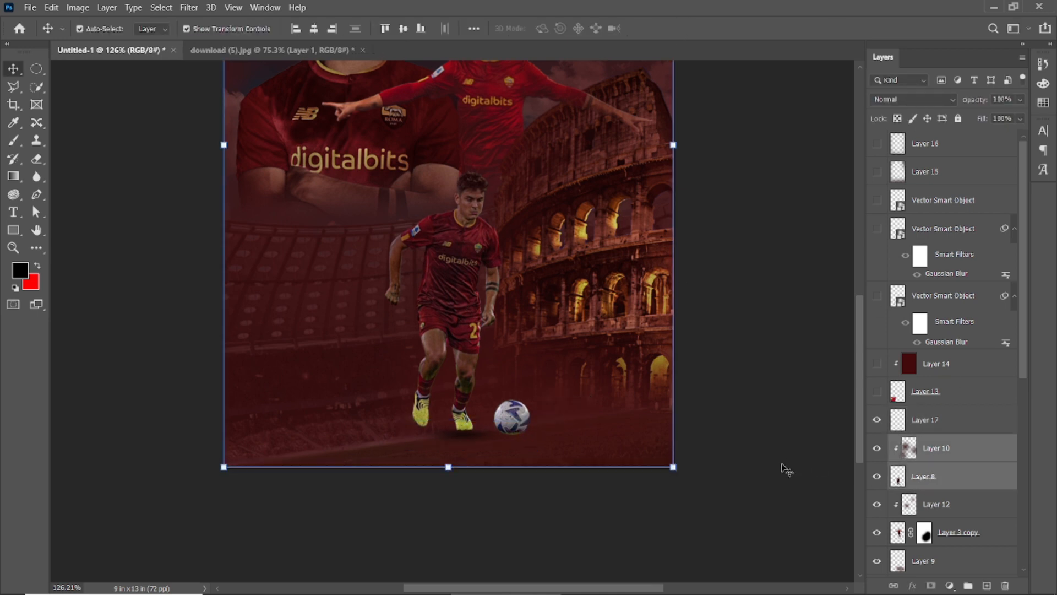
{"action": "left_click", "coordinate": [795, 443]}
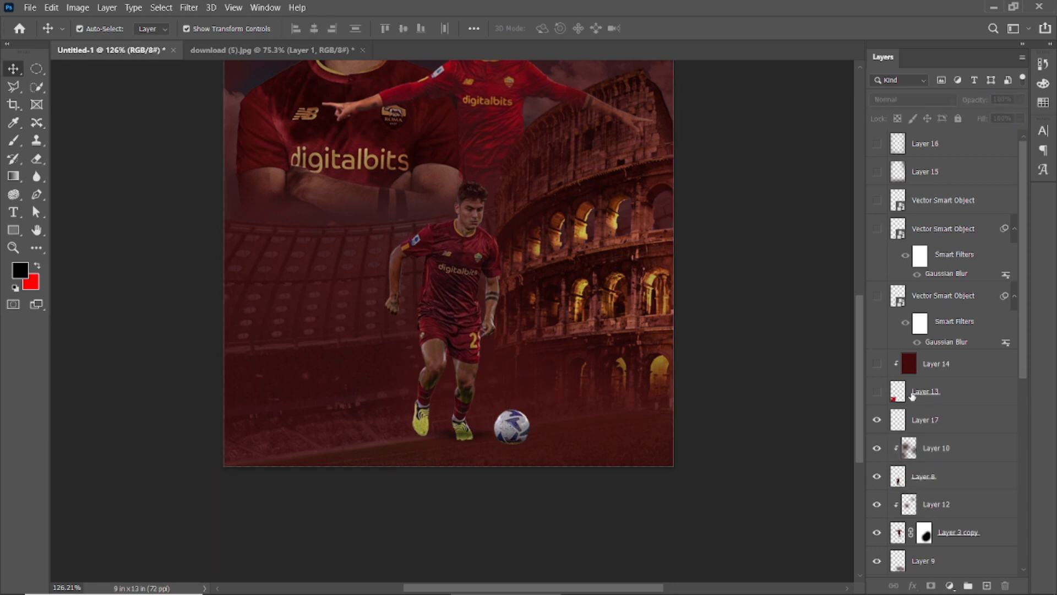
Step: Move the ground shadow about 0.144 in down and 0.021 in right, and place its layer below the player's Layer 8
{"action": "left_click", "coordinate": [455, 432]}
{"action": "key", "text": "ctrl+t"}
{"action": "scroll", "coordinate": [445, 460], "scroll_direction": "up", "scroll_amount": 4}
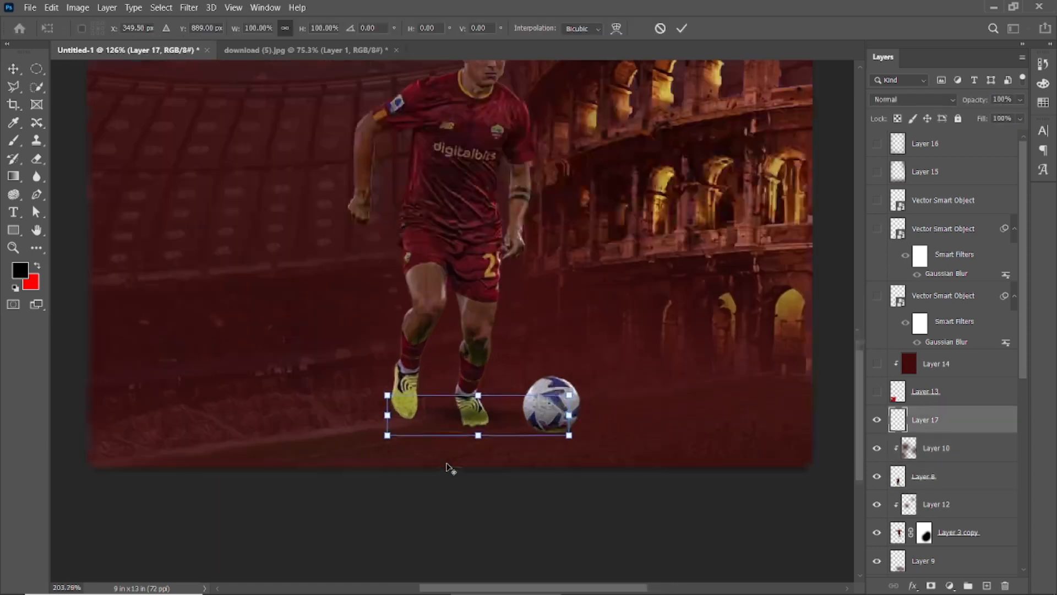
{"action": "left_click_drag", "start_coordinate": [461, 406], "coordinate": [464, 421]}
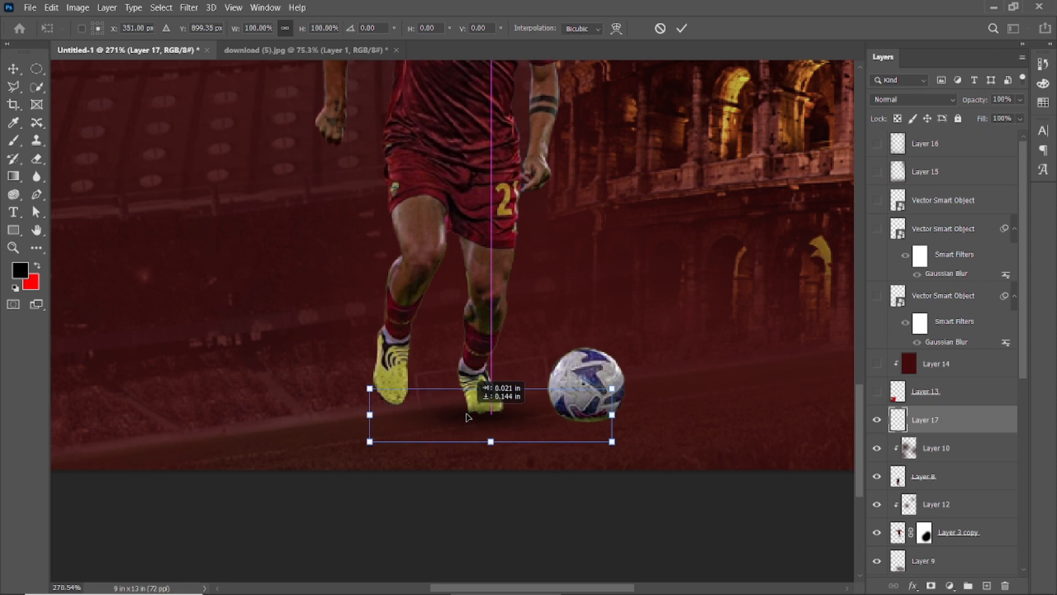
{"action": "left_click_drag", "start_coordinate": [938, 417], "coordinate": [930, 491]}
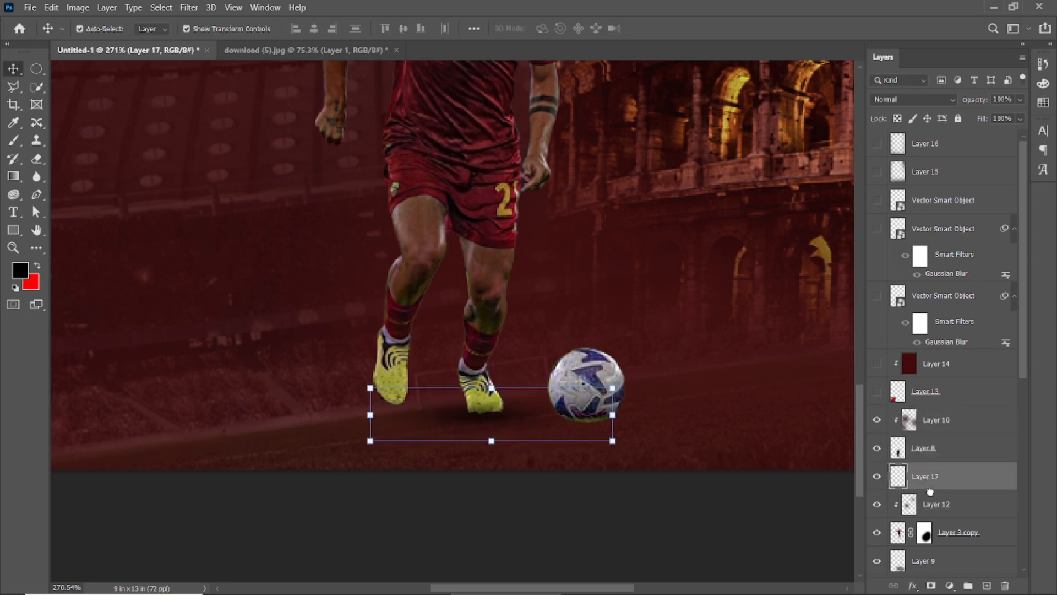
{"action": "mouse_move", "coordinate": [461, 415]}
{"action": "left_mouse_down"}
{"action": "mouse_move", "coordinate": [460, 425]}
{"action": "mouse_move", "coordinate": [461, 415]}
{"action": "left_mouse_up"}
{"action": "left_click", "coordinate": [465, 498]}
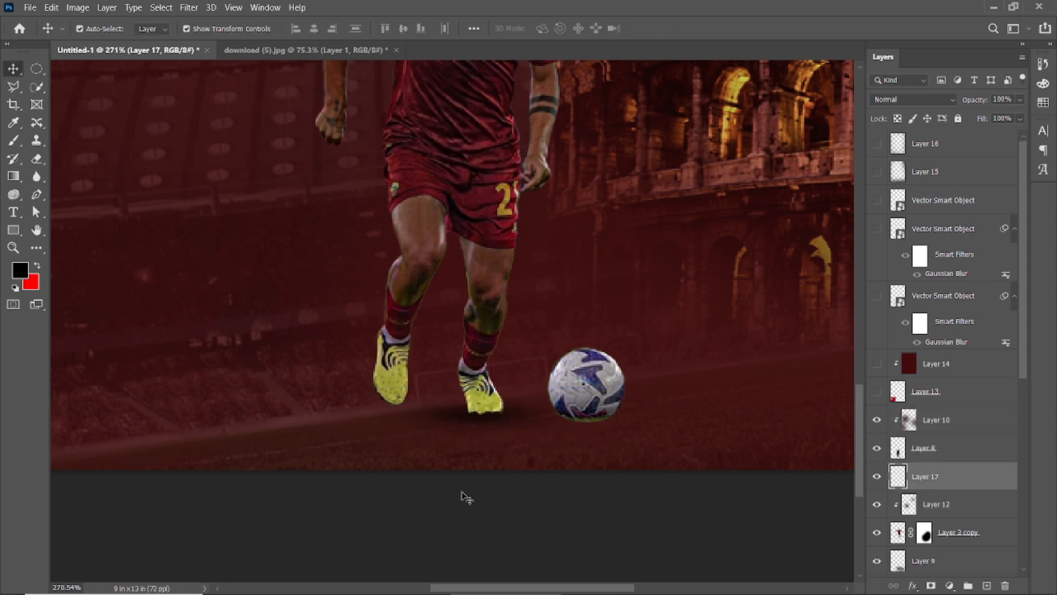
Step: Add a layer clipped to Layer 8 and shade the boots and the ball's underside in black, reducing the brush to 35 px
{"action": "left_click", "coordinate": [957, 448]}
{"action": "left_click", "coordinate": [986, 586]}
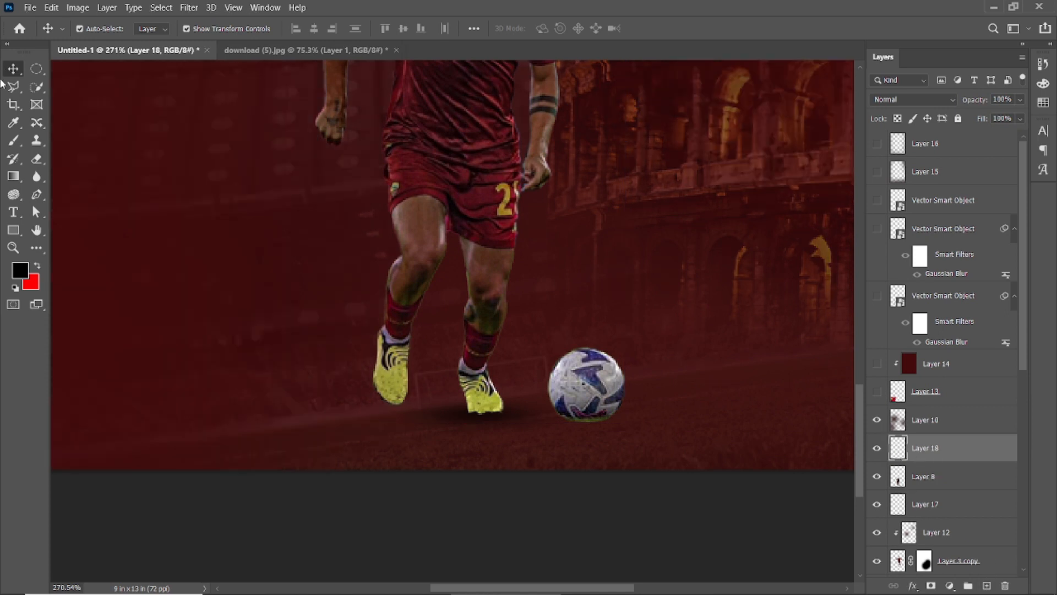
{"action": "left_click", "coordinate": [11, 140]}
{"action": "key", "text": "bracketleft"}
{"action": "key", "text": "bracketleft"}
{"action": "key", "text": "bracketleft"}
{"action": "key", "text": "bracketleft"}
{"action": "key", "text": "bracketleft"}
{"action": "key", "text": "bracketleft"}
{"action": "key", "text": "bracketleft"}
{"action": "key", "text": "bracketleft"}
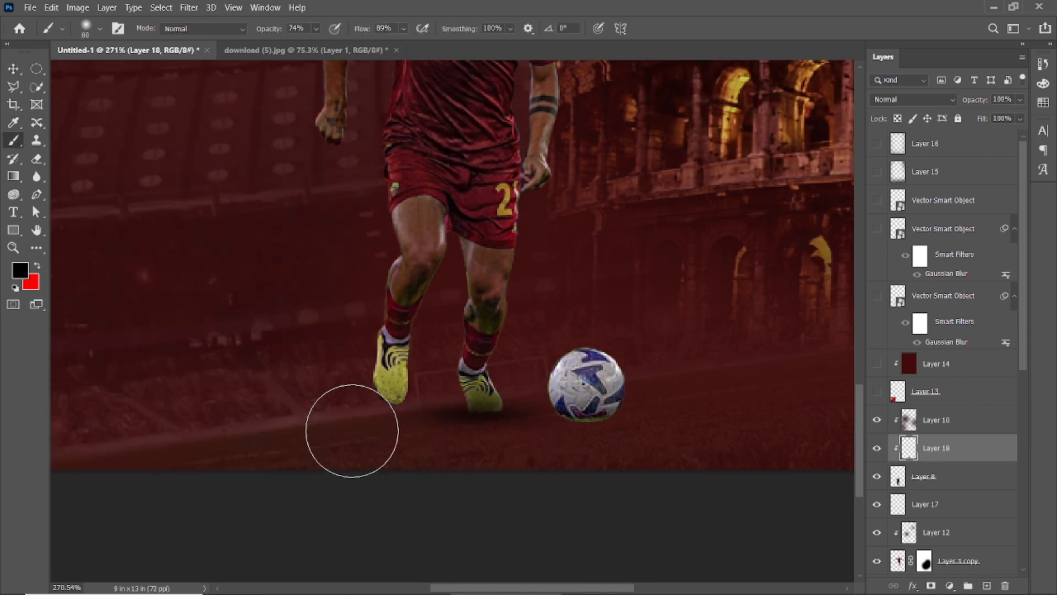
{"action": "key", "text": "bracketleft"}
{"action": "left_click_drag", "start_coordinate": [562, 463], "coordinate": [674, 445]}
{"action": "left_click_drag", "start_coordinate": [509, 448], "coordinate": [553, 484]}
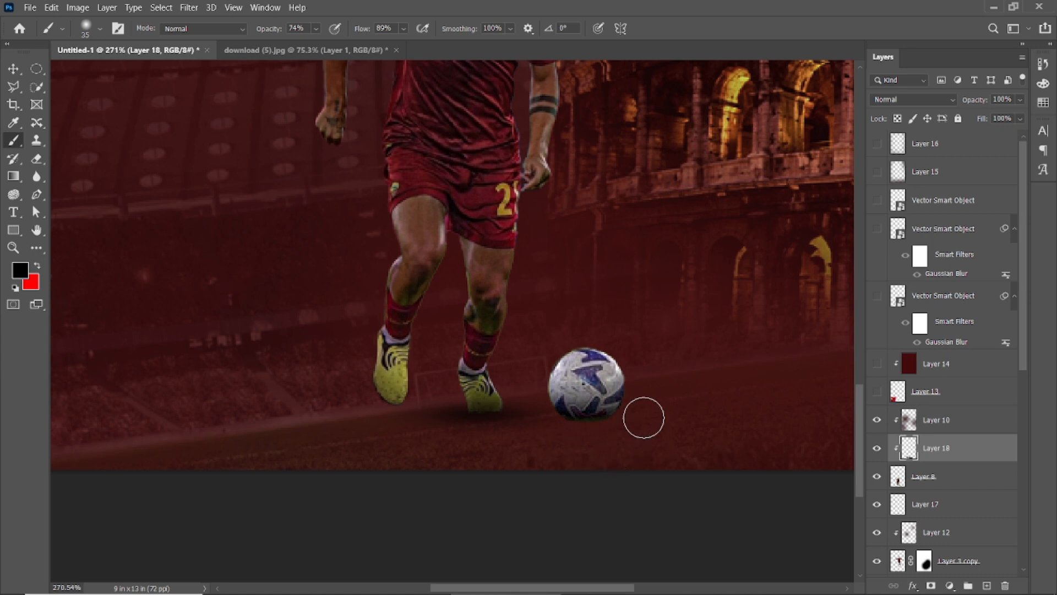
Step: Show the hidden vignette, vector smart object and flag layers again
{"action": "key", "text": "v"}
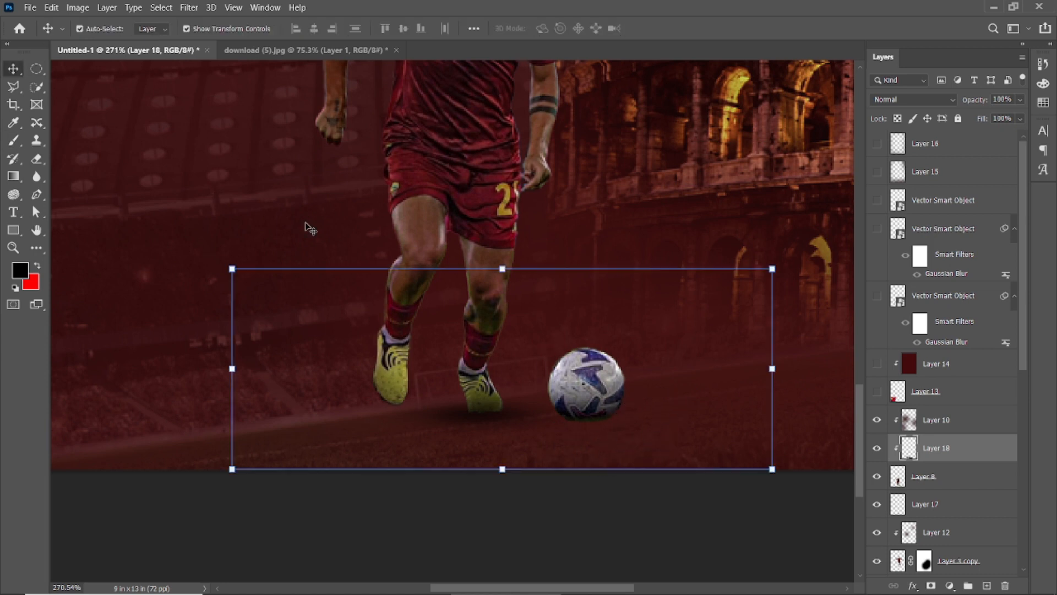
{"action": "left_click", "coordinate": [444, 498]}
{"action": "scroll", "coordinate": [444, 498], "scroll_direction": "down", "scroll_amount": 5}
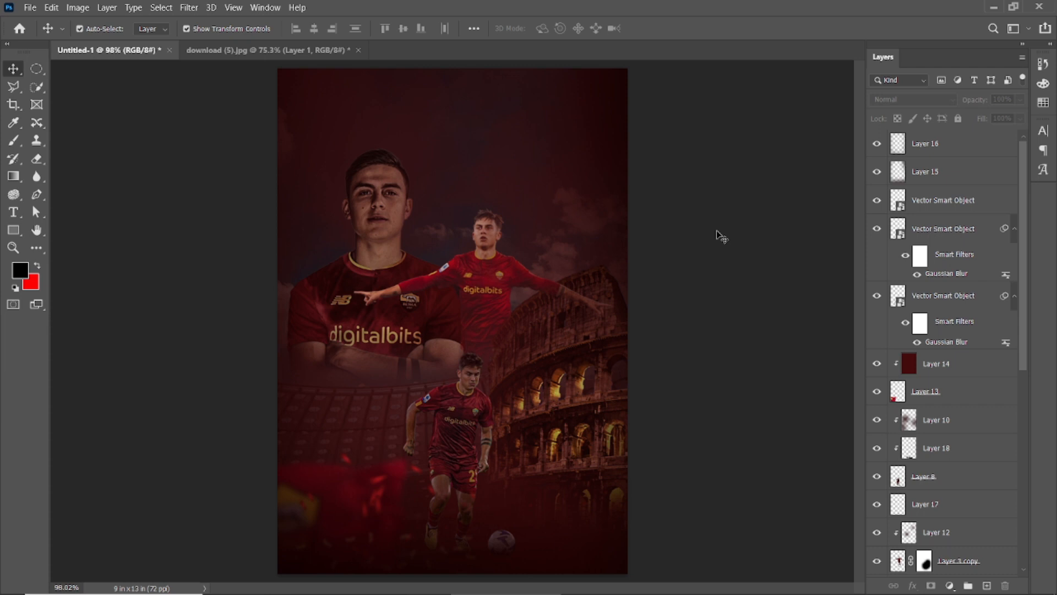
{"action": "scroll", "coordinate": [716, 385], "scroll_direction": "down", "scroll_amount": 1}
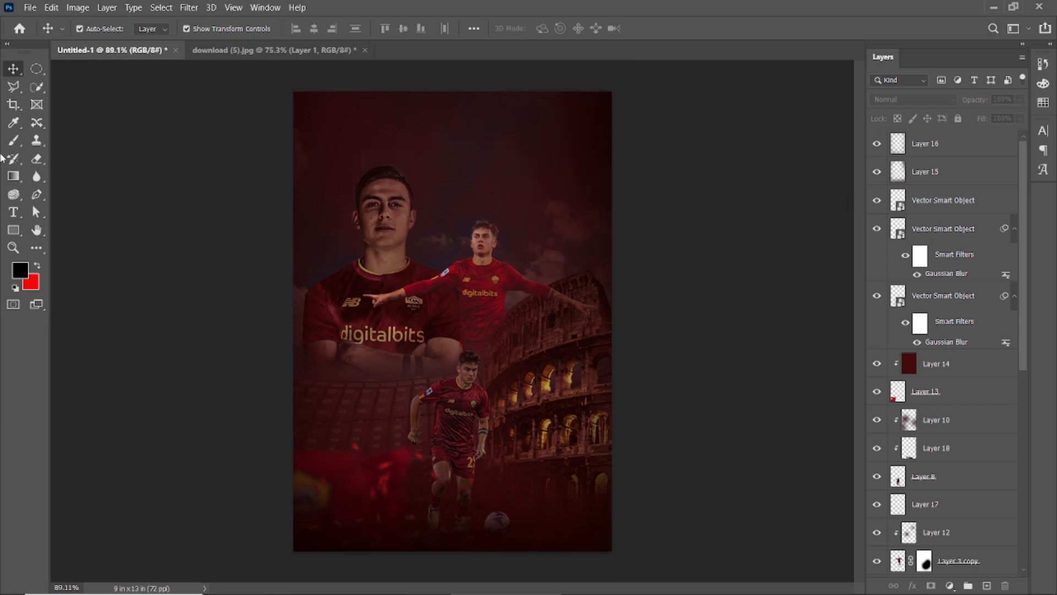
Step: Add a new layer at the top of the stack and fill it with a very dark red
{"action": "left_click", "coordinate": [986, 586]}
{"action": "left_click", "coordinate": [21, 270]}
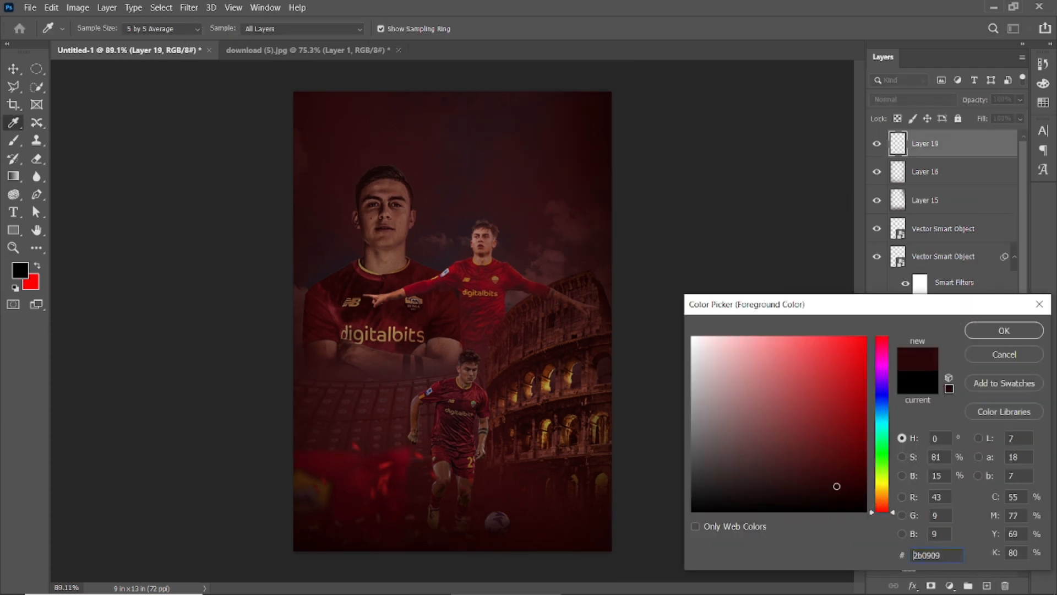
{"action": "left_click", "coordinate": [991, 328]}
{"action": "key", "text": "alt+BackSpace"}
{"action": "key", "text": "ctrl+z"}
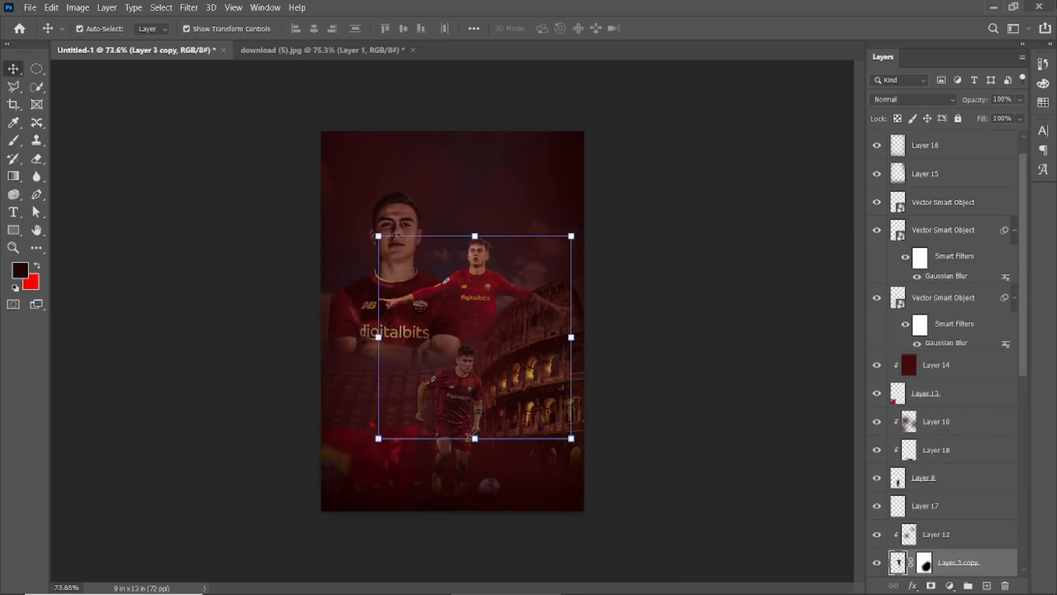
Step: Place the dark red Layer 19 directly below Layer 3 copy and show it at 51% opacity and 67% fill
{"action": "scroll", "coordinate": [916, 356], "scroll_direction": "up", "scroll_amount": 1}
{"action": "left_click_drag", "start_coordinate": [961, 141], "coordinate": [927, 495]}
{"action": "left_click", "coordinate": [468, 283]}
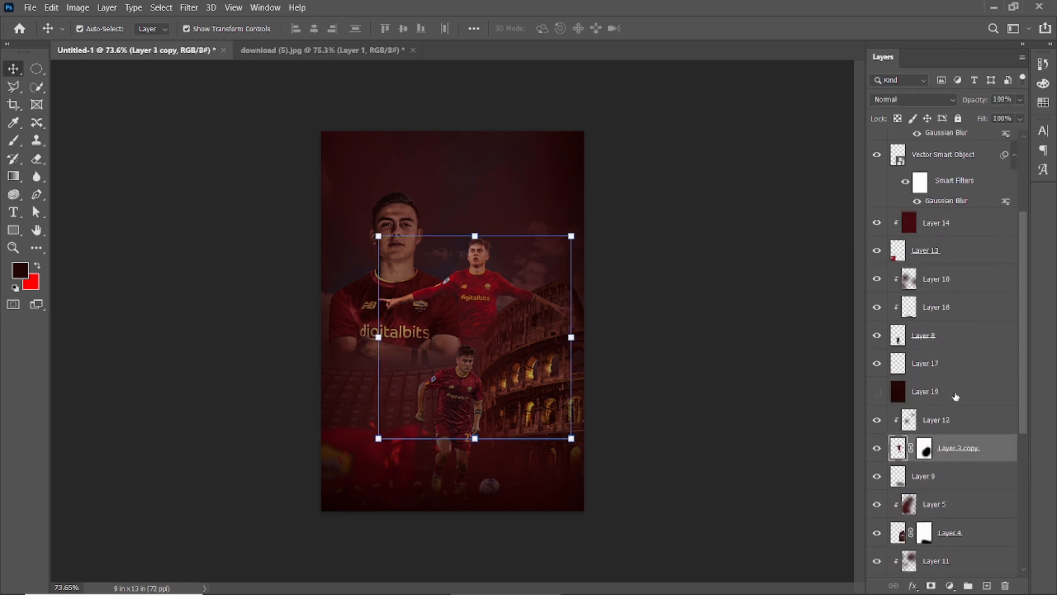
{"action": "left_click_drag", "start_coordinate": [955, 404], "coordinate": [956, 461]}
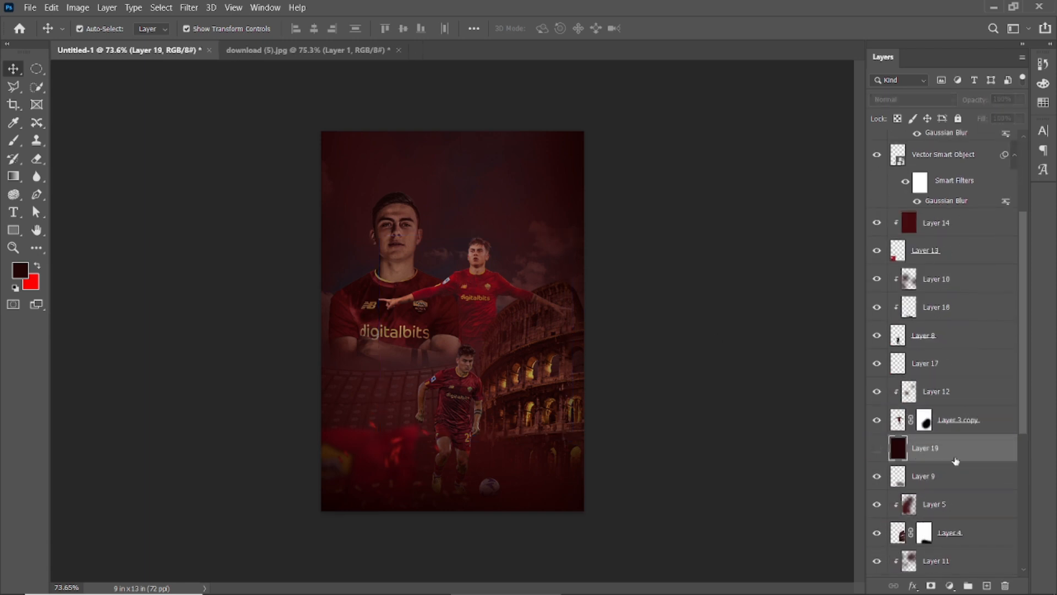
{"action": "left_click", "coordinate": [878, 448]}
{"action": "left_click", "coordinate": [877, 448]}
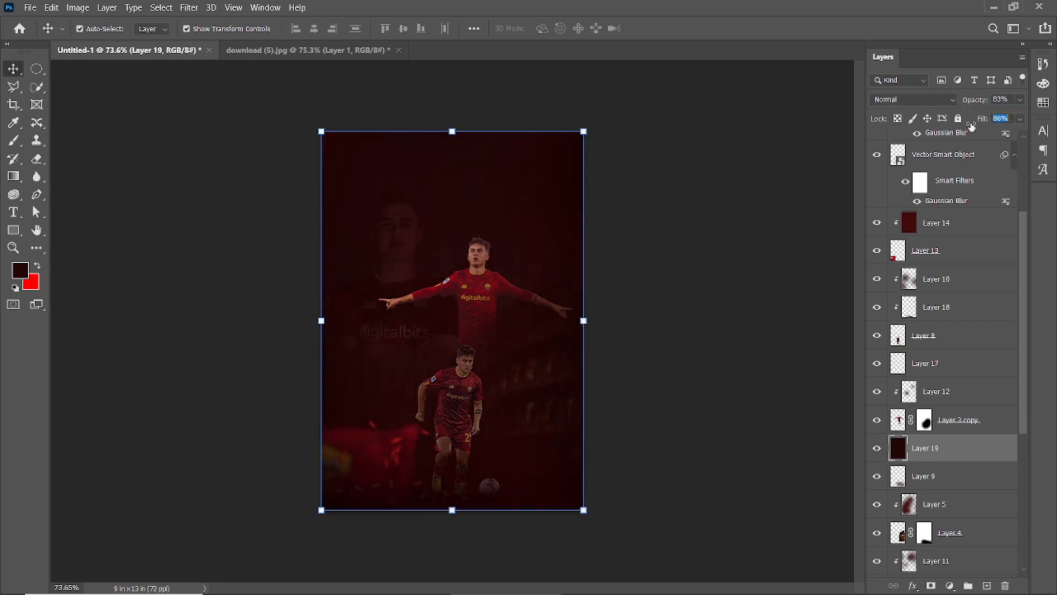
{"action": "key", "text": "4"}
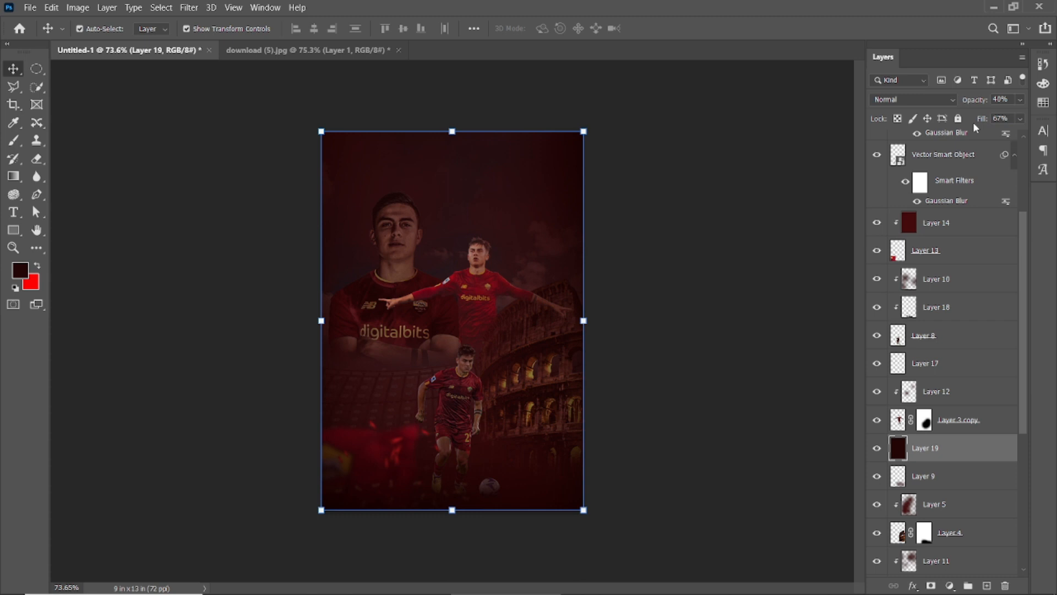
Step: Add a mask to Layer 19 and paint it with an enlarged soft black brush over the large player and the poster's centre
{"action": "left_click", "coordinate": [935, 584]}
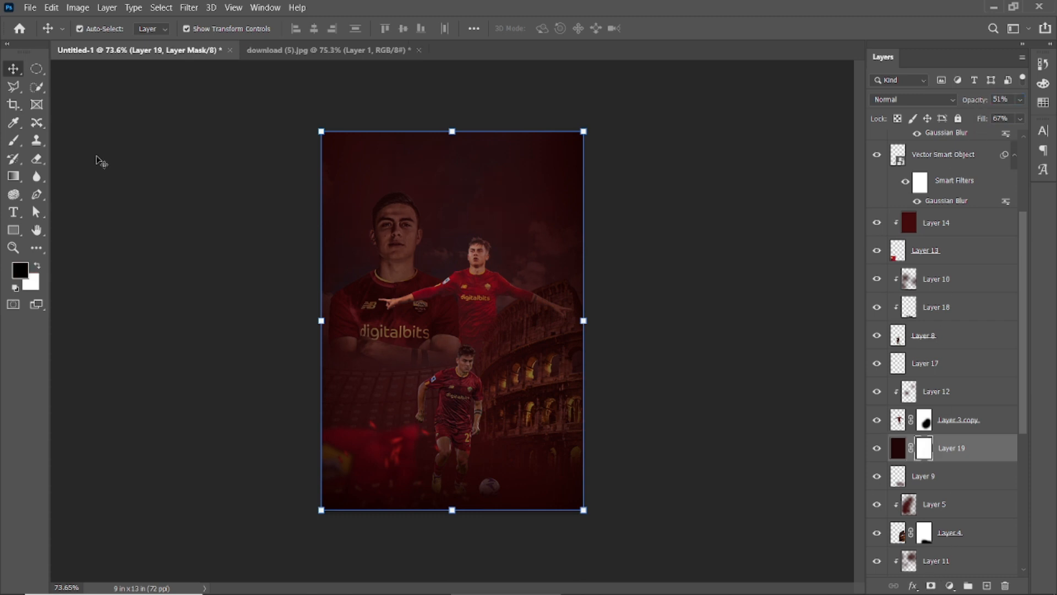
{"action": "key", "text": "b"}
{"action": "key", "text": "]"}
{"action": "key", "text": "]"}
{"action": "left_click", "coordinate": [410, 269]}
{"action": "key", "text": "]"}
{"action": "left_click", "coordinate": [463, 287]}
{"action": "left_click", "coordinate": [452, 401]}
{"action": "left_click", "coordinate": [385, 389]}
{"action": "left_click", "coordinate": [413, 281]}
{"action": "mouse_move", "coordinate": [510, 338]}
{"action": "left_mouse_down"}
{"action": "mouse_move", "coordinate": [492, 420]}
{"action": "mouse_move", "coordinate": [473, 444]}
{"action": "mouse_move", "coordinate": [417, 434]}
{"action": "mouse_move", "coordinate": [385, 464]}
{"action": "left_mouse_up"}
{"action": "left_click", "coordinate": [14, 74]}
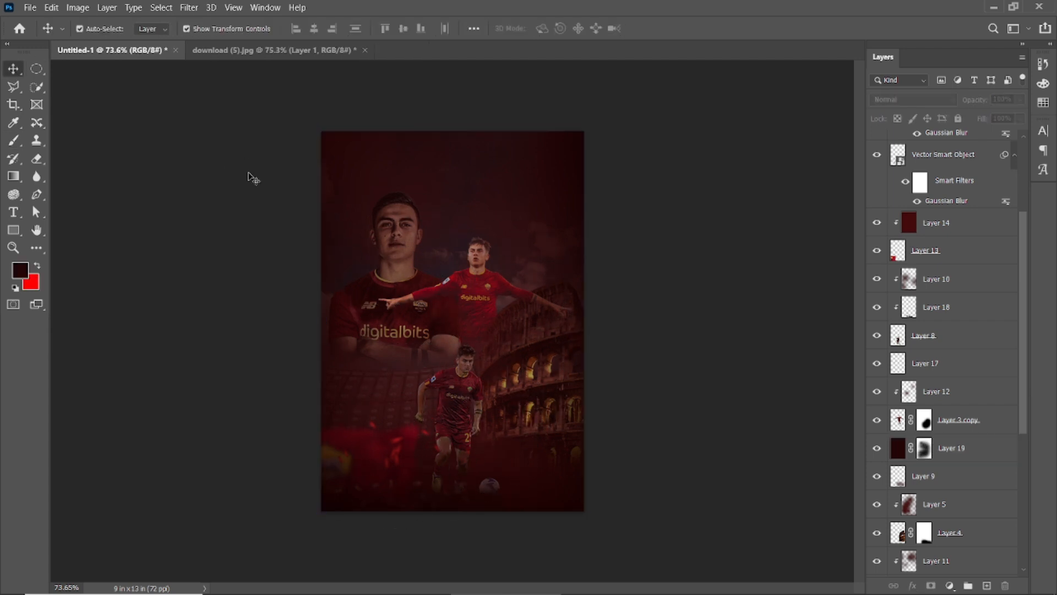
{"action": "key", "text": "f"}
{"action": "key", "text": "f"}
{"action": "key", "text": "ctrl+0"}
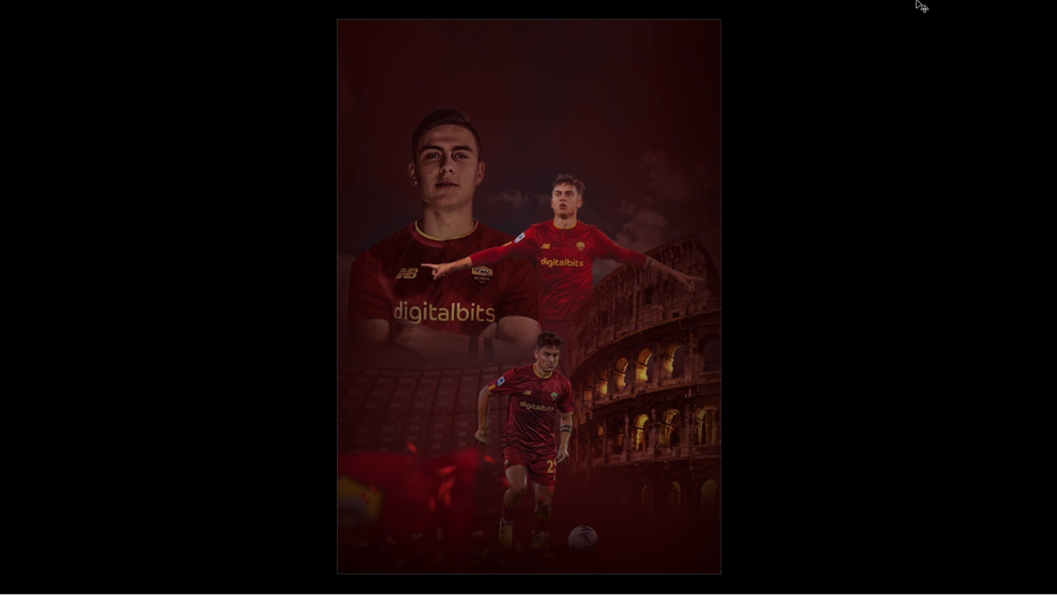
{"action": "key", "text": "f"}
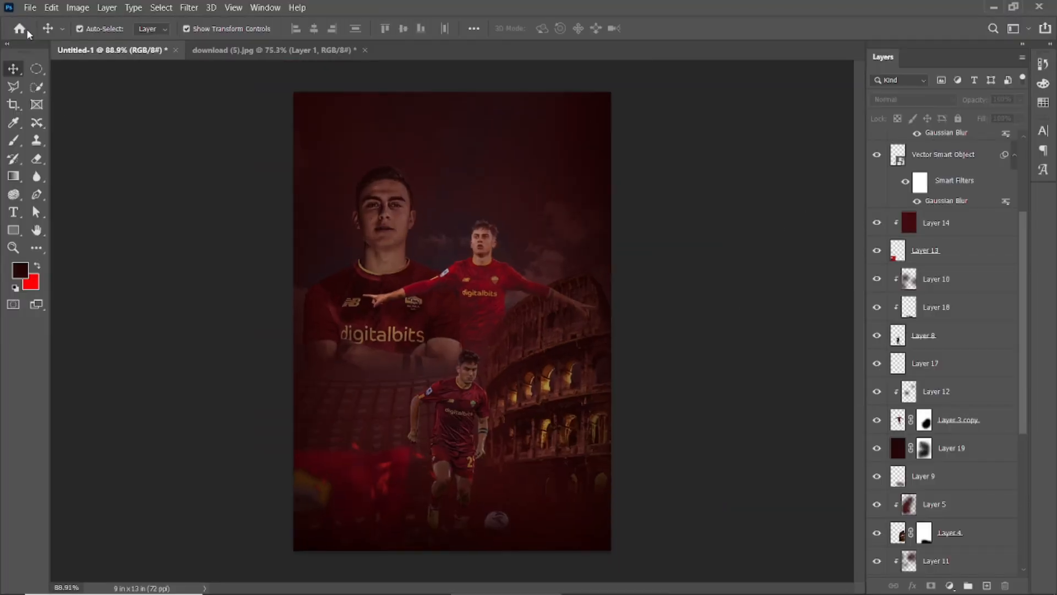
Step: Open the crowd photo download (6).jpg from Downloads and close the download (5).jpg document
{"action": "left_click", "coordinate": [30, 8]}
{"action": "left_click", "coordinate": [53, 37]}
{"action": "double_click", "coordinate": [383, 137]}
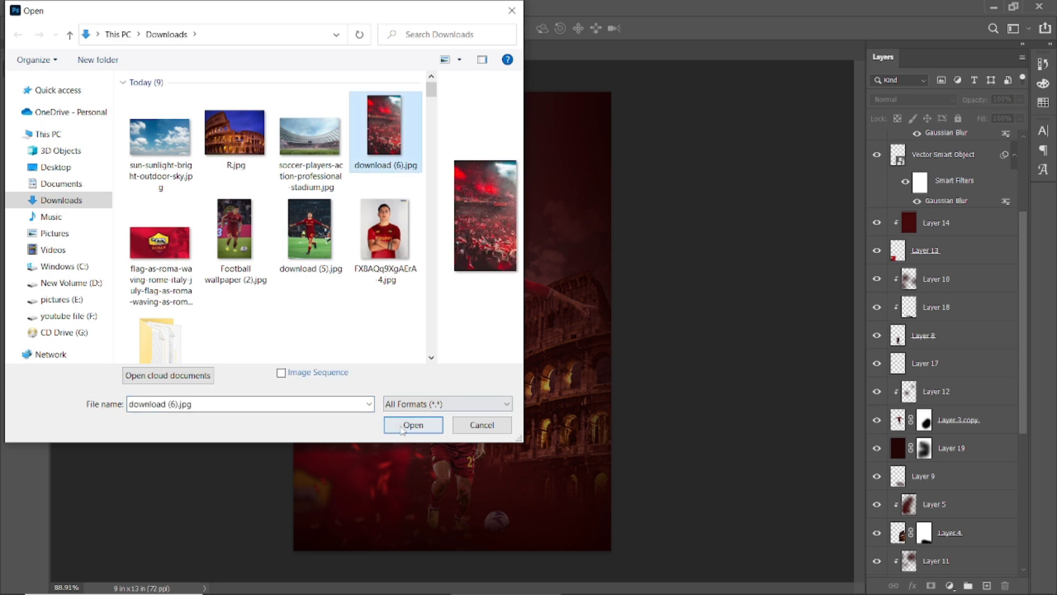
{"action": "left_click", "coordinate": [364, 50]}
{"action": "left_click", "coordinate": [540, 236]}
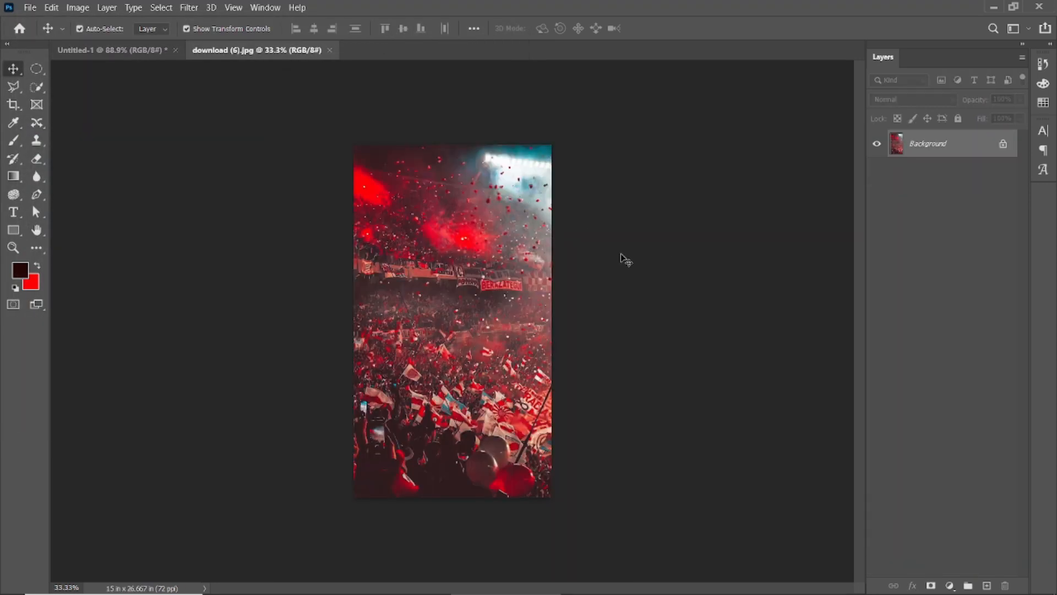
Step: Unlock the crowd photo's background and bring it into the Untitled-1 poster as a new top layer
{"action": "left_click", "coordinate": [145, 53]}
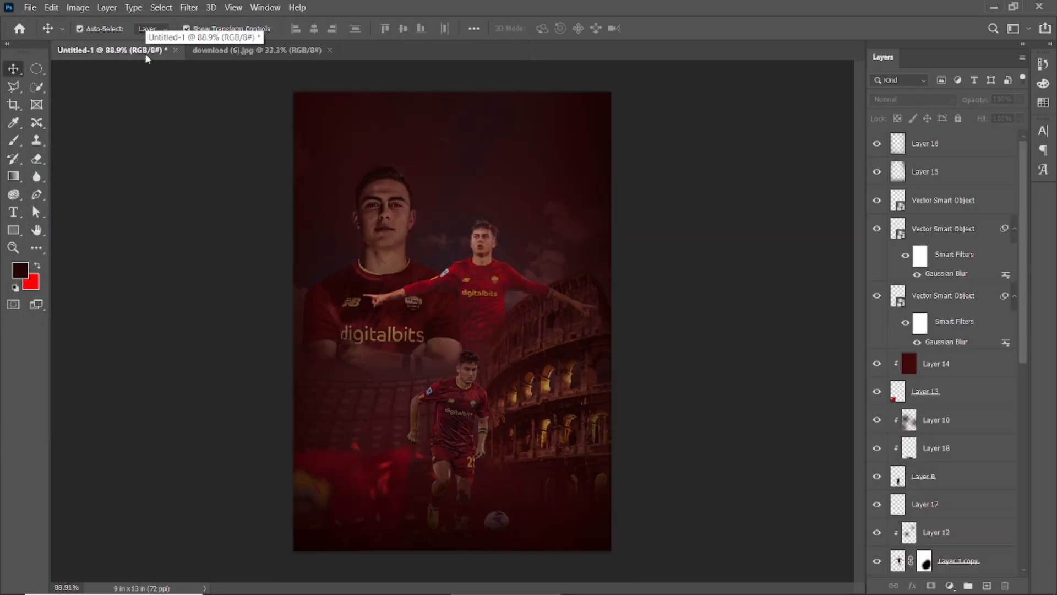
{"action": "left_click", "coordinate": [264, 52]}
{"action": "left_click", "coordinate": [475, 392]}
{"action": "left_click", "coordinate": [543, 266]}
{"action": "left_click_drag", "start_coordinate": [543, 267], "coordinate": [492, 254]}
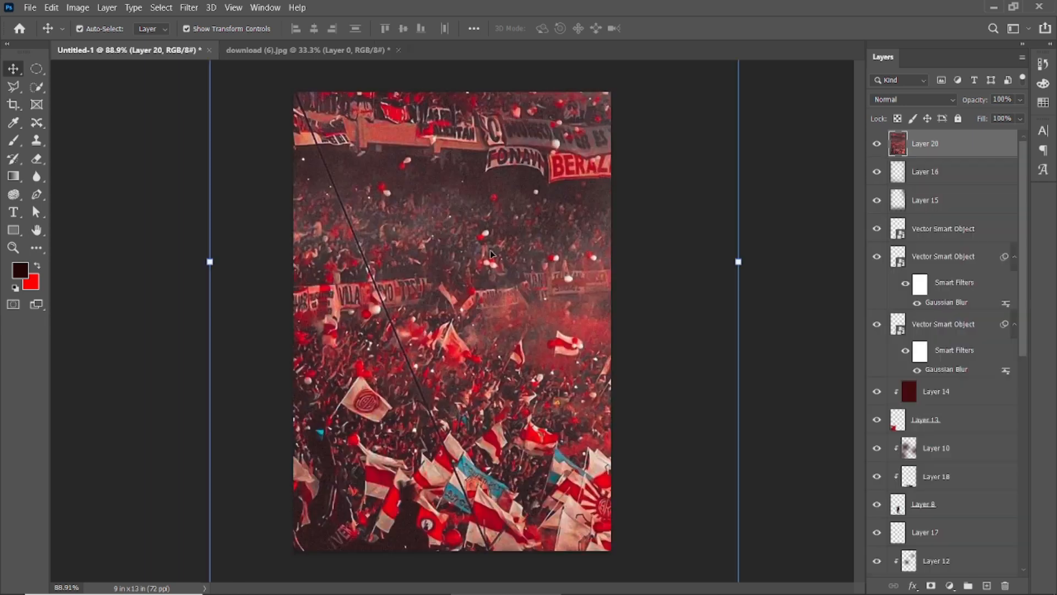
Step: Scale the crowd photo on Layer 20 down proportionally to about two-thirds of the poster's width
{"action": "right_click", "coordinate": [506, 244]}
{"action": "scroll", "coordinate": [445, 309], "scroll_direction": "down", "scroll_amount": 5}
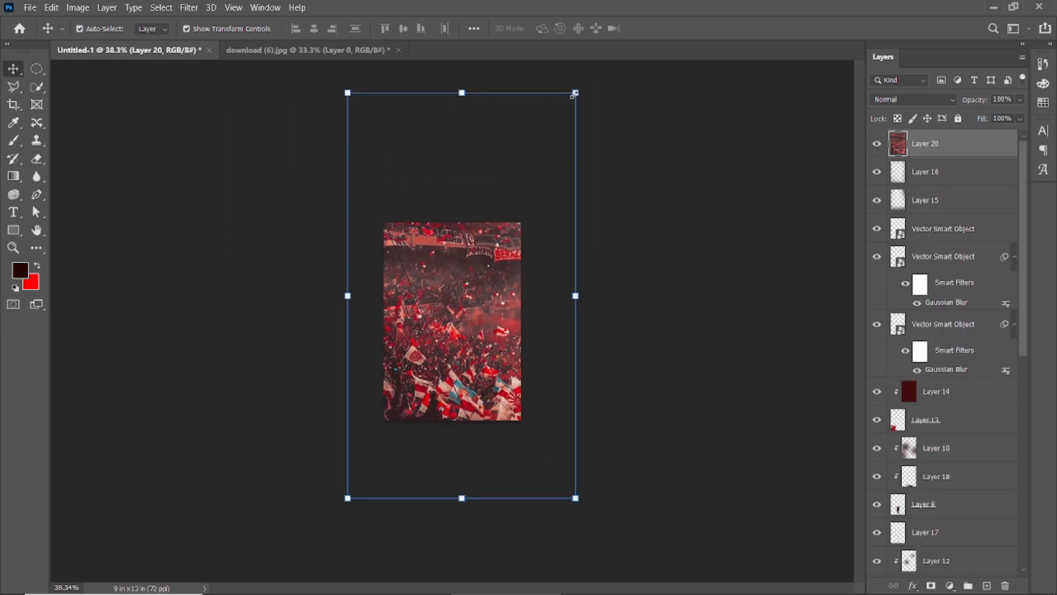
{"action": "left_click_drag", "start_coordinate": [574, 95], "coordinate": [491, 209]}
{"action": "left_click", "coordinate": [681, 29]}
{"action": "scroll", "coordinate": [461, 243], "scroll_direction": "up", "scroll_amount": 5}
Step: Flip the crowd photo on Layer 20 horizontally
{"action": "right_click", "coordinate": [461, 242]}
{"action": "key", "text": "Escape"}
{"action": "key", "text": "ctrl+t"}
{"action": "right_click", "coordinate": [474, 485]}
{"action": "left_click", "coordinate": [509, 463]}
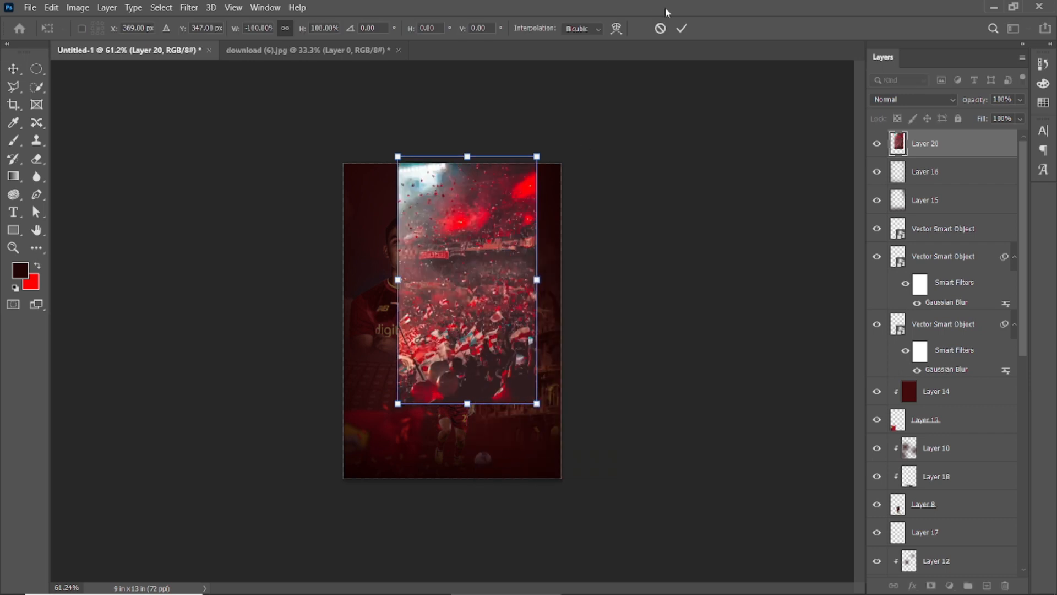
{"action": "left_click", "coordinate": [681, 28]}
Step: Place Layer 20 below the top Vector Smart Object and move it to X 492 px, Y 329 px at the poster's upper right
{"action": "left_click_drag", "start_coordinate": [914, 144], "coordinate": [940, 217]}
{"action": "left_click_drag", "start_coordinate": [428, 260], "coordinate": [470, 254]}
{"action": "scroll", "coordinate": [934, 257], "scroll_direction": "down", "scroll_amount": 1}
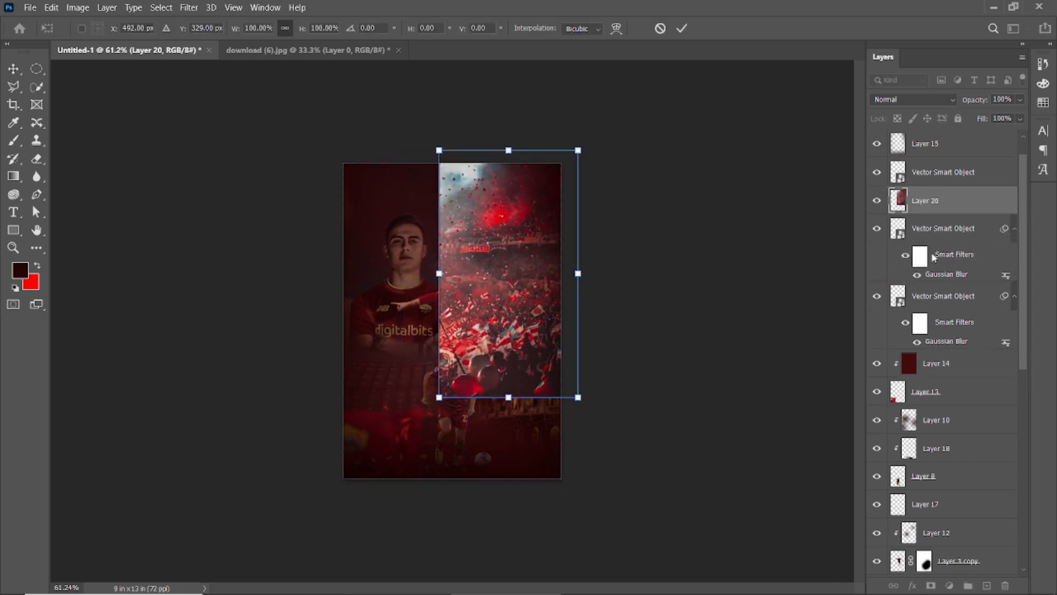
Step: Try Layer 20 as a clipped layer between Layer 1 and the stadium layer
{"action": "left_click", "coordinate": [877, 201]}
{"action": "left_click_drag", "start_coordinate": [946, 208], "coordinate": [938, 517]}
{"action": "scroll", "coordinate": [942, 488], "scroll_direction": "down", "scroll_amount": 3}
{"action": "left_click_drag", "start_coordinate": [946, 281], "coordinate": [939, 546]}
{"action": "left_click_drag", "start_coordinate": [941, 399], "coordinate": [939, 433]}
{"action": "left_click", "coordinate": [877, 420]}
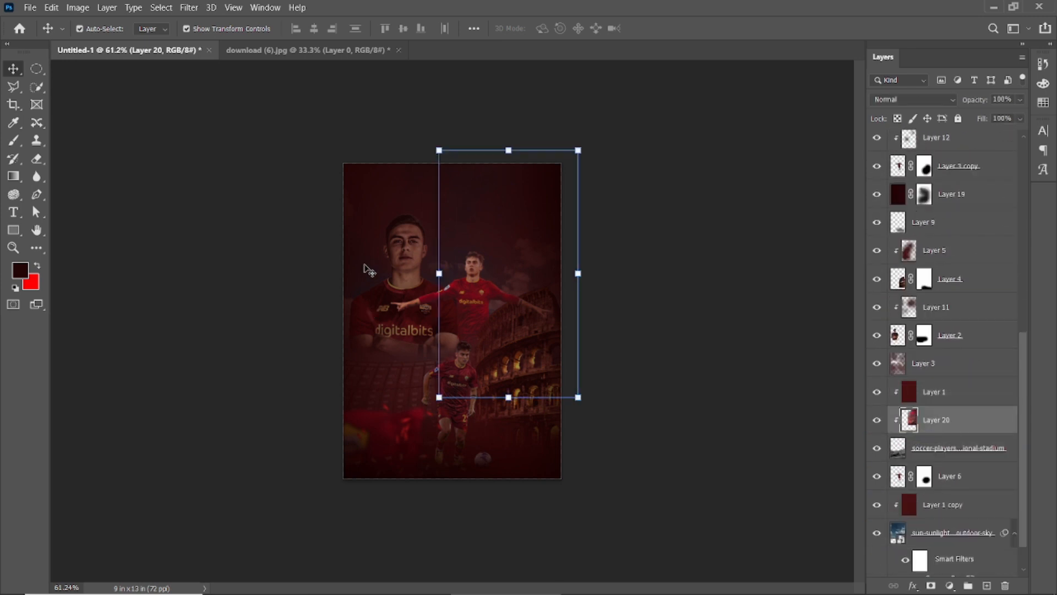
{"action": "left_click", "coordinate": [923, 532]}
{"action": "left_click", "coordinate": [936, 420]}
{"action": "scroll", "coordinate": [557, 323], "scroll_direction": "up", "scroll_amount": 5}
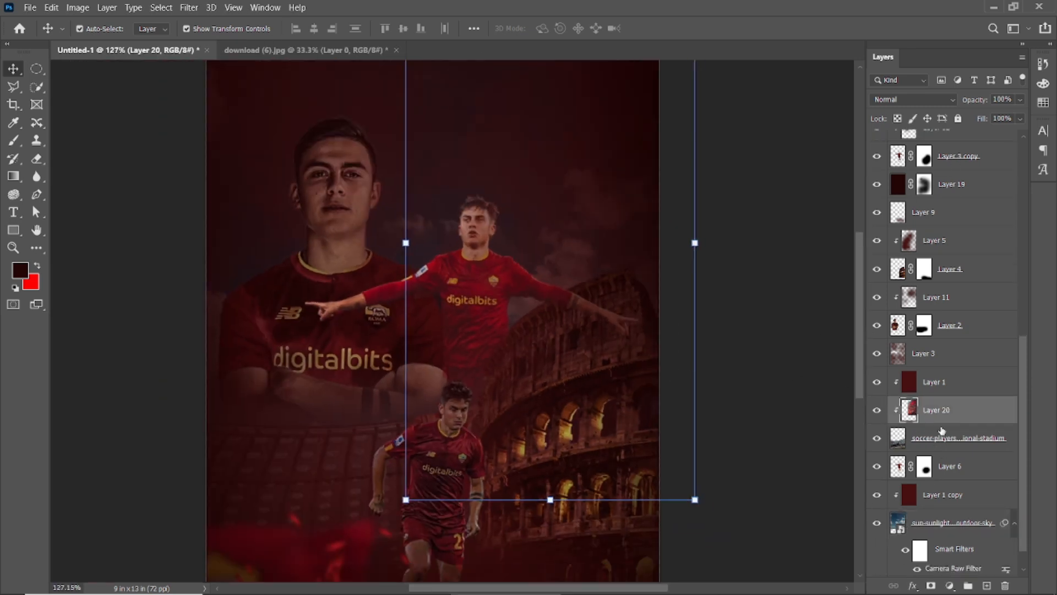
Step: Place Layer 20 directly above Layer 5 and paint out the crowd's left side on a new mask with a black brush
{"action": "left_click_drag", "start_coordinate": [939, 420], "coordinate": [927, 243]}
{"action": "scroll", "coordinate": [696, 392], "scroll_direction": "down", "scroll_amount": 1}
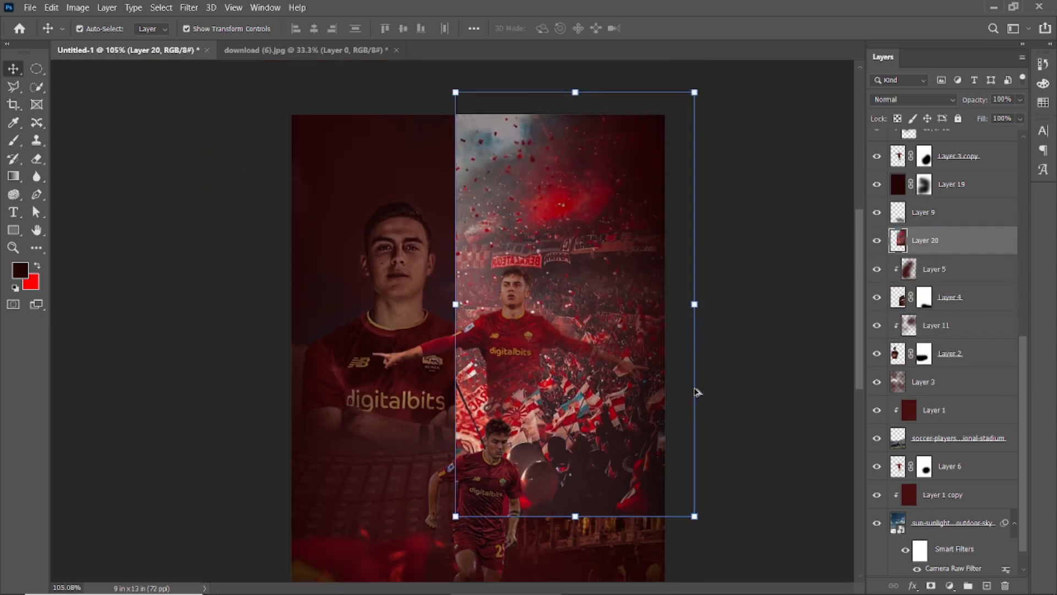
{"action": "scroll", "coordinate": [696, 392], "scroll_direction": "down", "scroll_amount": 1}
{"action": "left_click", "coordinate": [930, 585]}
{"action": "key", "text": "b"}
{"action": "mouse_move", "coordinate": [377, 158]}
{"action": "left_mouse_down"}
{"action": "mouse_move", "coordinate": [396, 135]}
{"action": "mouse_move", "coordinate": [403, 267]}
{"action": "mouse_move", "coordinate": [441, 448]}
{"action": "mouse_move", "coordinate": [454, 422]}
{"action": "mouse_move", "coordinate": [547, 437]}
{"action": "mouse_move", "coordinate": [534, 446]}
{"action": "mouse_move", "coordinate": [485, 413]}
{"action": "mouse_move", "coordinate": [429, 353]}
{"action": "mouse_move", "coordinate": [406, 292]}
{"action": "mouse_move", "coordinate": [395, 179]}
{"action": "mouse_move", "coordinate": [404, 125]}
{"action": "mouse_move", "coordinate": [493, 136]}
{"action": "mouse_move", "coordinate": [459, 157]}
{"action": "mouse_move", "coordinate": [452, 114]}
{"action": "mouse_move", "coordinate": [481, 123]}
{"action": "mouse_move", "coordinate": [401, 244]}
{"action": "mouse_move", "coordinate": [496, 245]}
{"action": "left_mouse_up"}
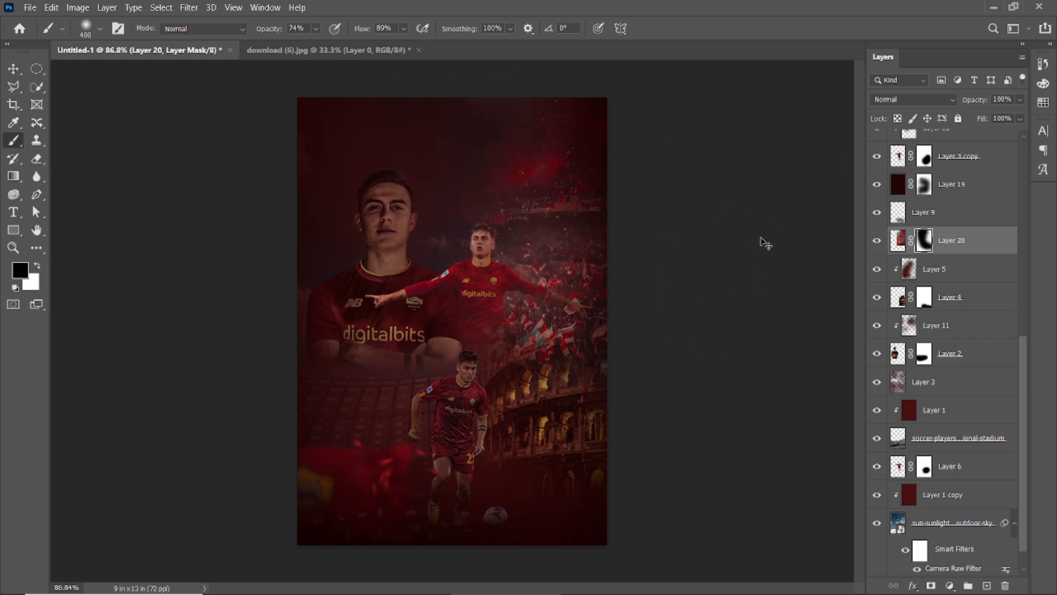
Step: Undo the last three brush strokes on Layer 20's mask
{"action": "key", "text": "ctrl+z"}
{"action": "key", "text": "ctrl+z"}
{"action": "key", "text": "ctrl+z"}
{"action": "key", "text": "z"}
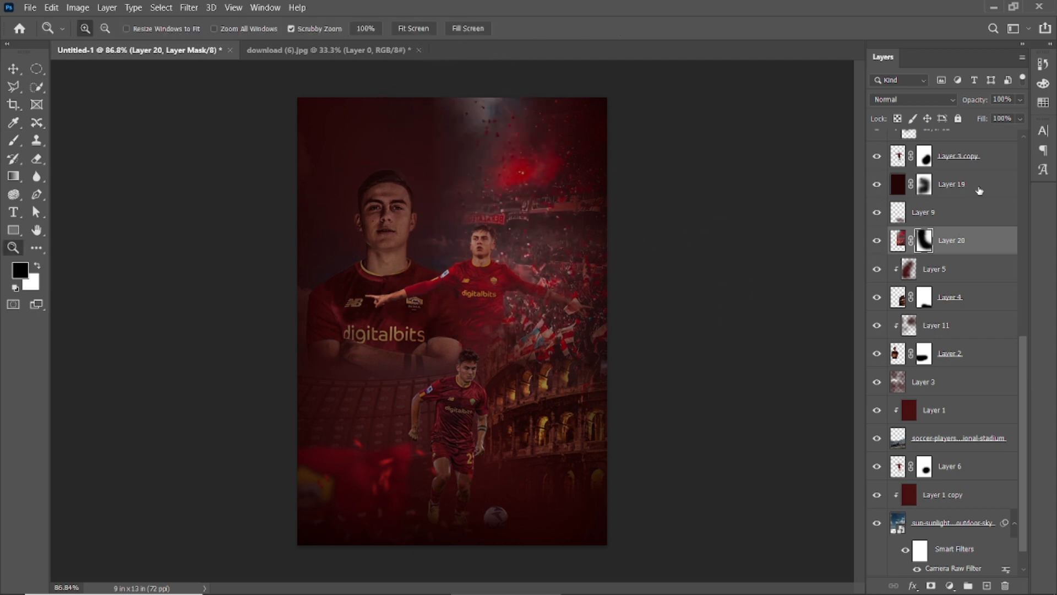
Step: Paint black on Layer 20's mask to hide the crowd over the Colosseum, enlarging the brush to 1000 px
{"action": "left_click", "coordinate": [13, 141]}
{"action": "mouse_move", "coordinate": [448, 364]}
{"action": "left_mouse_down"}
{"action": "mouse_move", "coordinate": [561, 434]}
{"action": "mouse_move", "coordinate": [592, 419]}
{"action": "mouse_move", "coordinate": [602, 349]}
{"action": "left_mouse_up"}
{"action": "key", "text": "bracketright"}
{"action": "key", "text": "bracketright"}
{"action": "key", "text": "bracketright"}
{"action": "key", "text": "bracketright"}
{"action": "key", "text": "bracketright"}
{"action": "key", "text": "bracketright"}
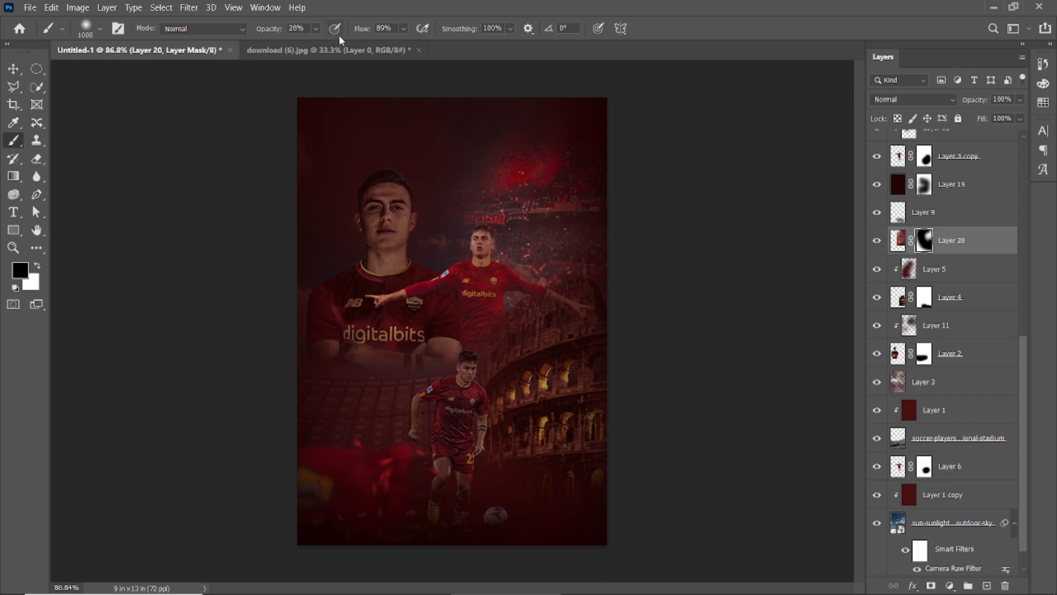
Step: Fade the remaining crowd on Layer 20's mask with a 1000 px black brush at 28% opacity and 46% flow
{"action": "key", "text": "v"}
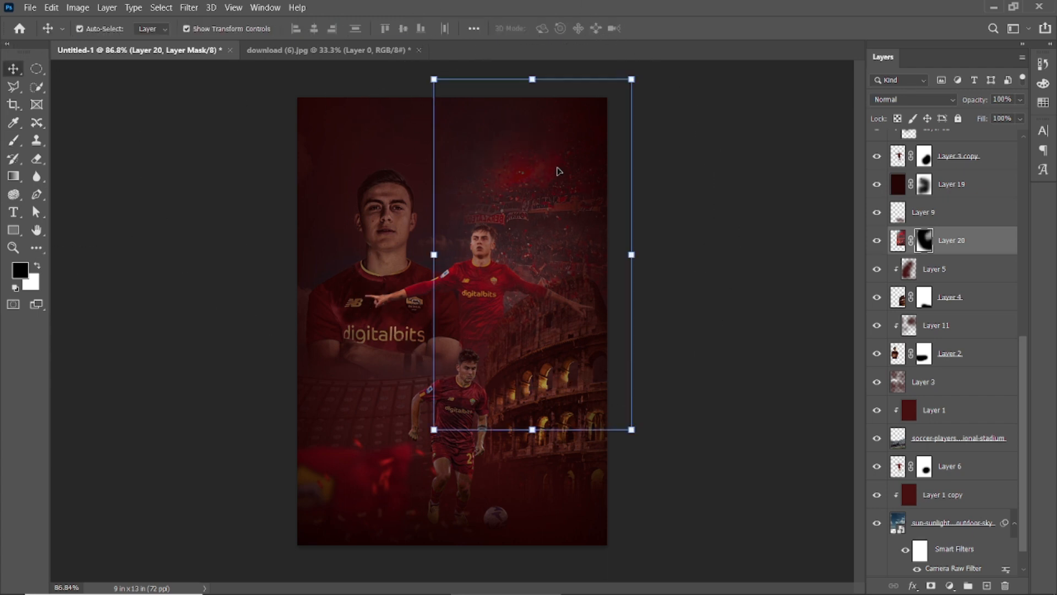
{"action": "key", "text": "b"}
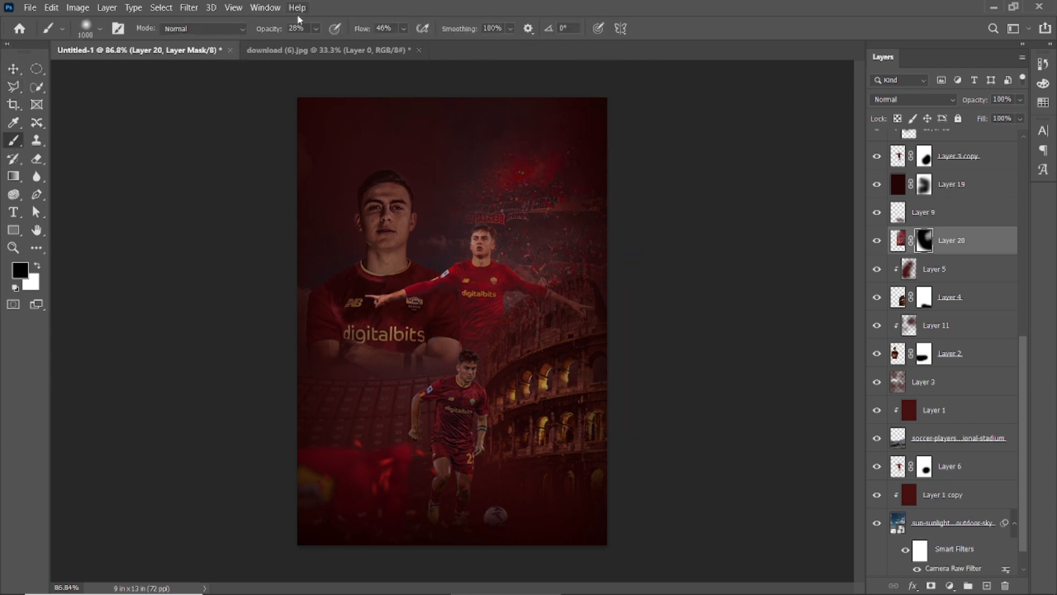
{"action": "mouse_move", "coordinate": [518, 66]}
{"action": "left_mouse_down"}
{"action": "mouse_move", "coordinate": [337, 193]}
{"action": "mouse_move", "coordinate": [312, 248]}
{"action": "mouse_move", "coordinate": [372, 382]}
{"action": "mouse_move", "coordinate": [549, 457]}
{"action": "left_mouse_up"}
{"action": "left_click", "coordinate": [14, 68]}
{"action": "left_click", "coordinate": [181, 102]}
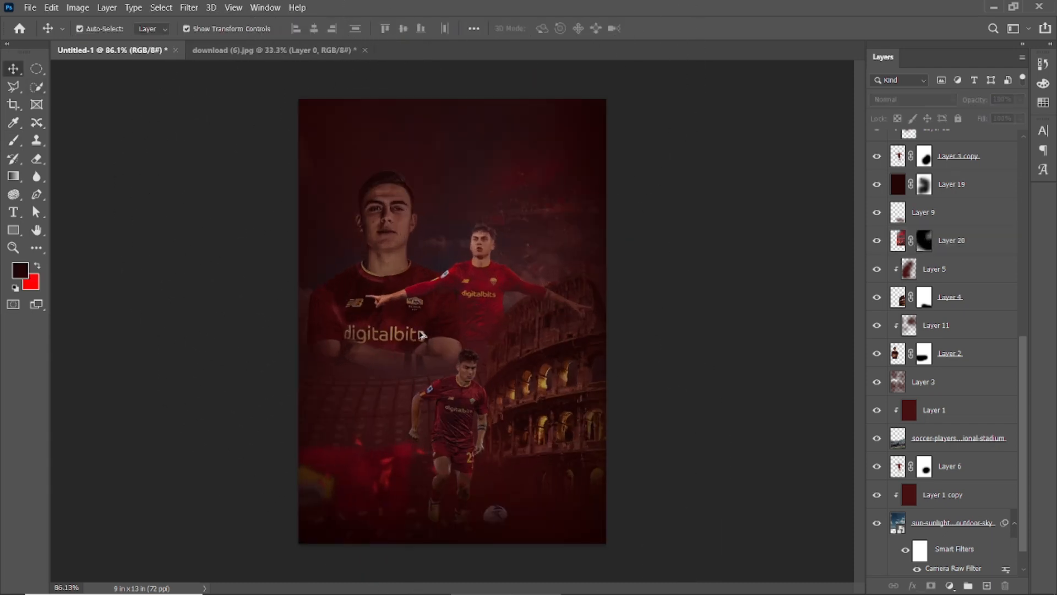
{"action": "key", "text": "f"}
{"action": "key", "text": "f"}
{"action": "key", "text": "ctrl+0"}
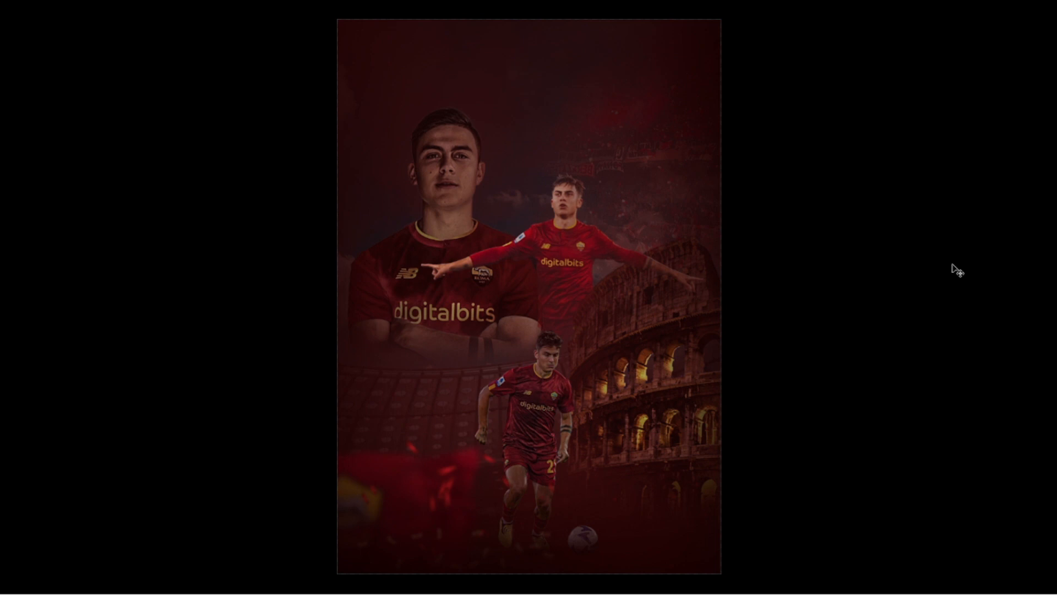
{"action": "key", "text": "f"}
Step: Move Layer 16 below Layer 15 and try darkening the poster's bottom with a 500 px dark red brush, undoing the stroke
{"action": "scroll", "coordinate": [594, 471], "scroll_direction": "up", "scroll_amount": 2}
{"action": "scroll", "coordinate": [642, 468], "scroll_direction": "down", "scroll_amount": 1}
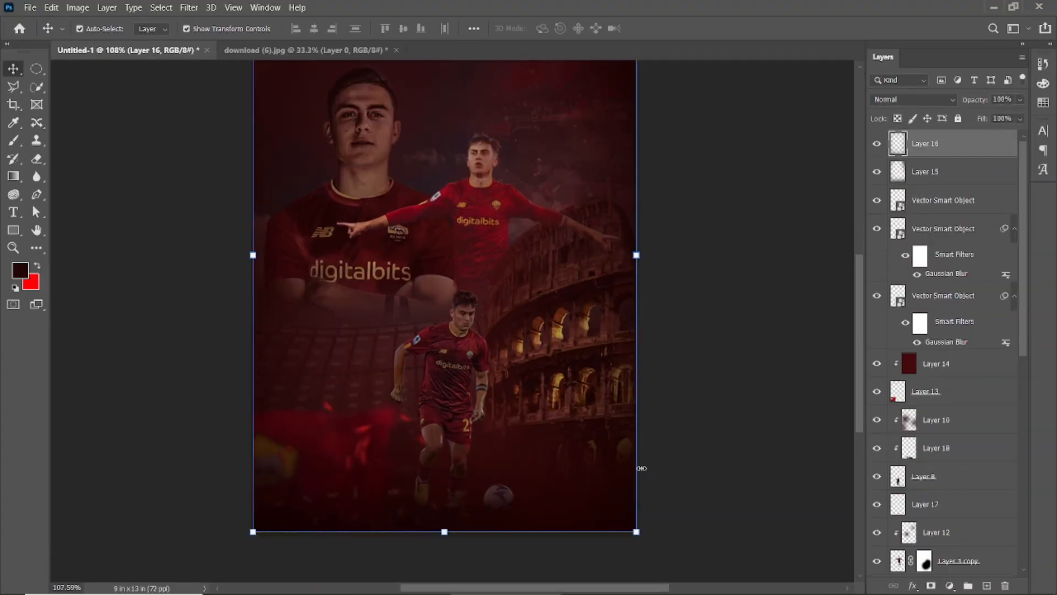
{"action": "left_click", "coordinate": [973, 572]}
{"action": "left_click_drag", "start_coordinate": [958, 183], "coordinate": [958, 185]}
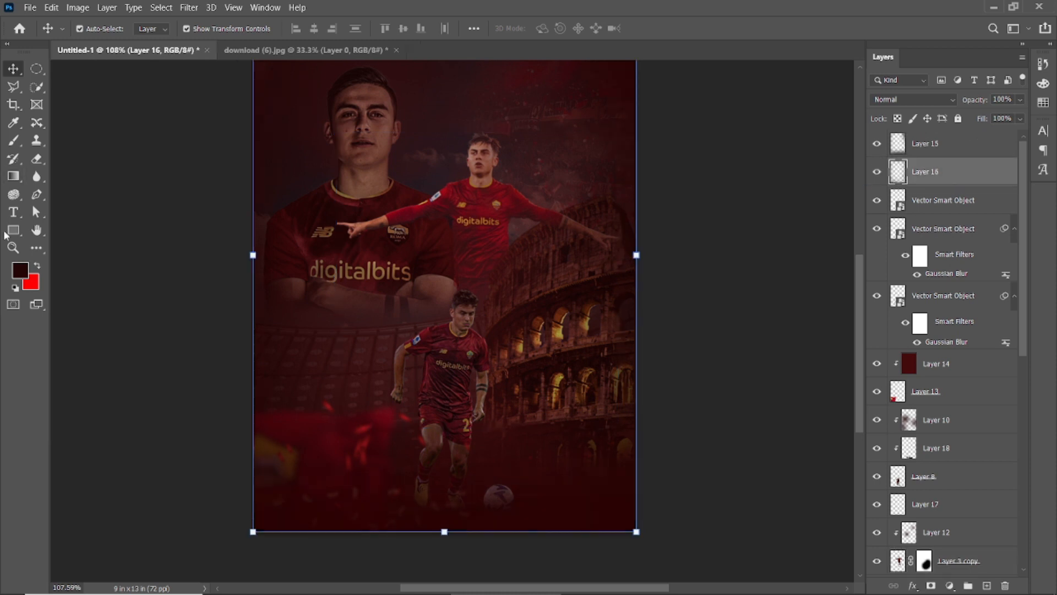
{"action": "key", "text": "b"}
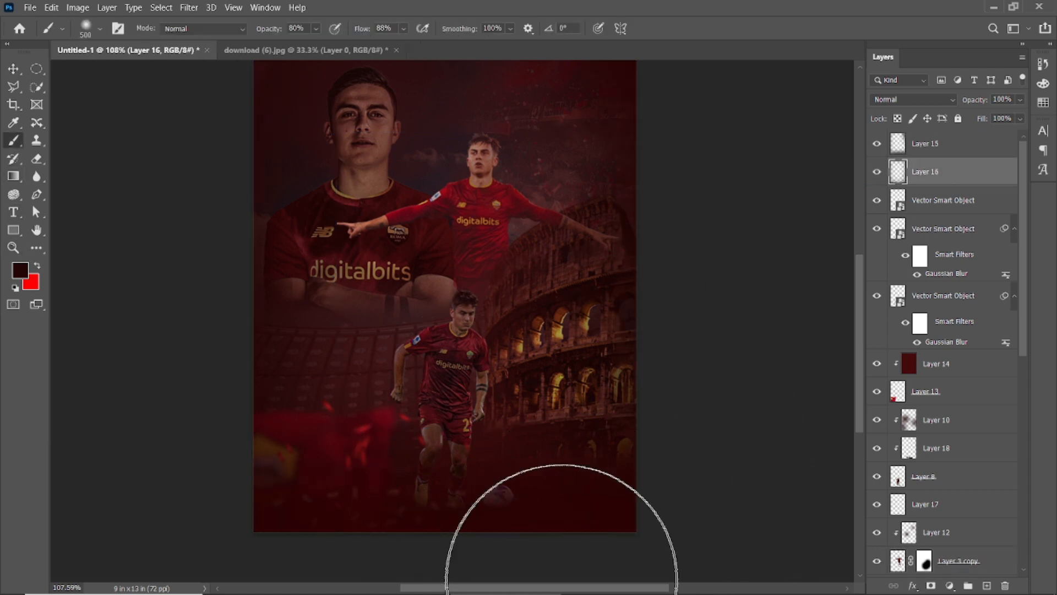
{"action": "scroll", "coordinate": [828, 469], "scroll_direction": "down", "scroll_amount": 4}
{"action": "left_click", "coordinate": [472, 273]}
{"action": "key", "text": "ctrl+z"}
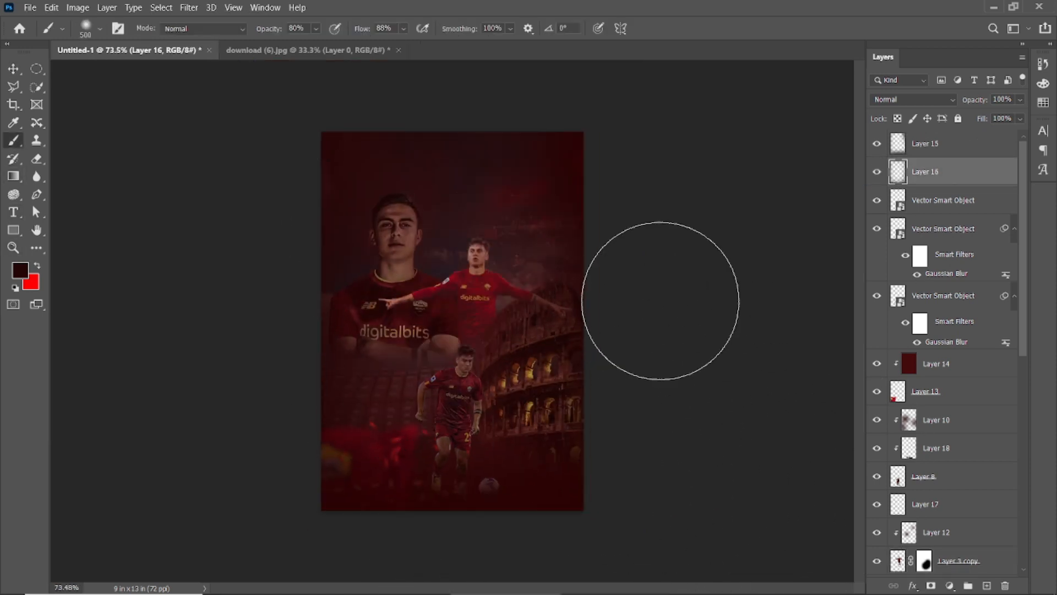
Step: Set the foreground colour to black and darken the poster's bottom edge on Layer 16 with the 500 px brush
{"action": "left_click", "coordinate": [20, 270]}
{"action": "left_click_drag", "start_coordinate": [745, 485], "coordinate": [688, 515]}
{"action": "key", "text": "Return"}
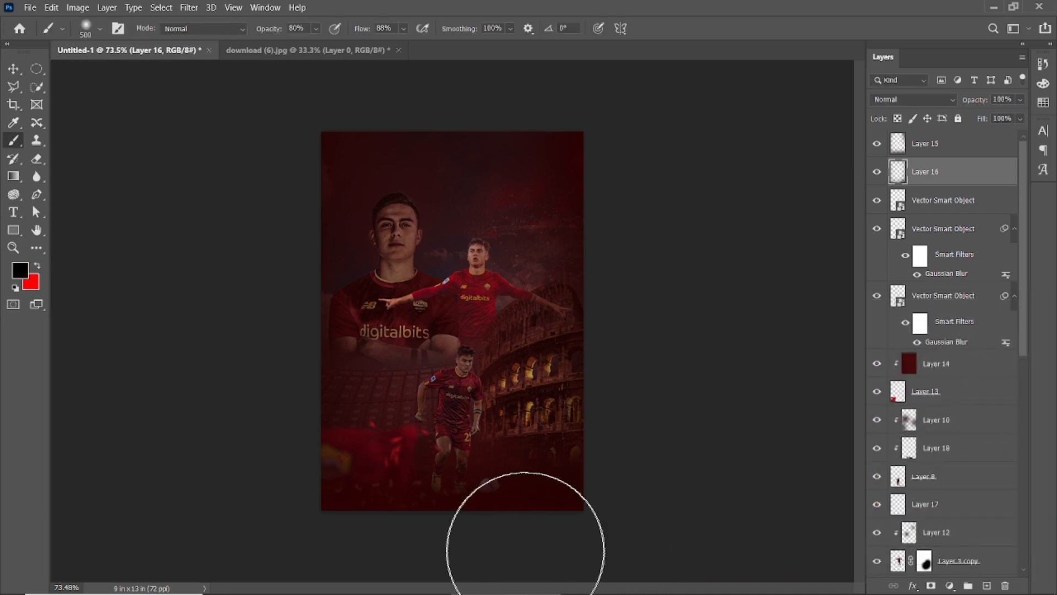
{"action": "left_click", "coordinate": [483, 536]}
Step: Try Layer 16 hidden and reordered against Layer 15, and undo these vignette layer changes
{"action": "left_click", "coordinate": [887, 148]}
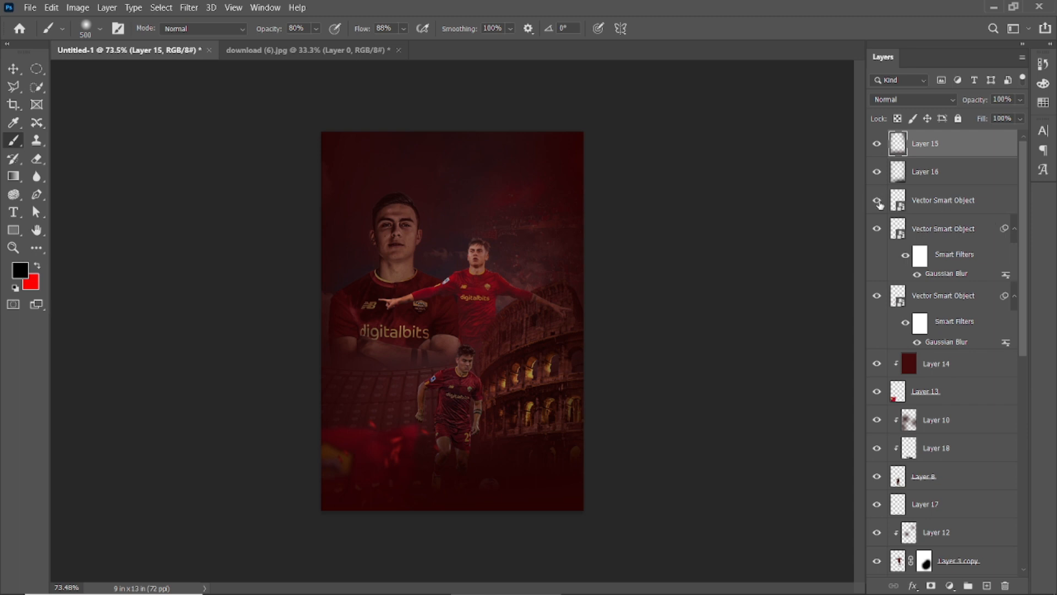
{"action": "left_click", "coordinate": [877, 172]}
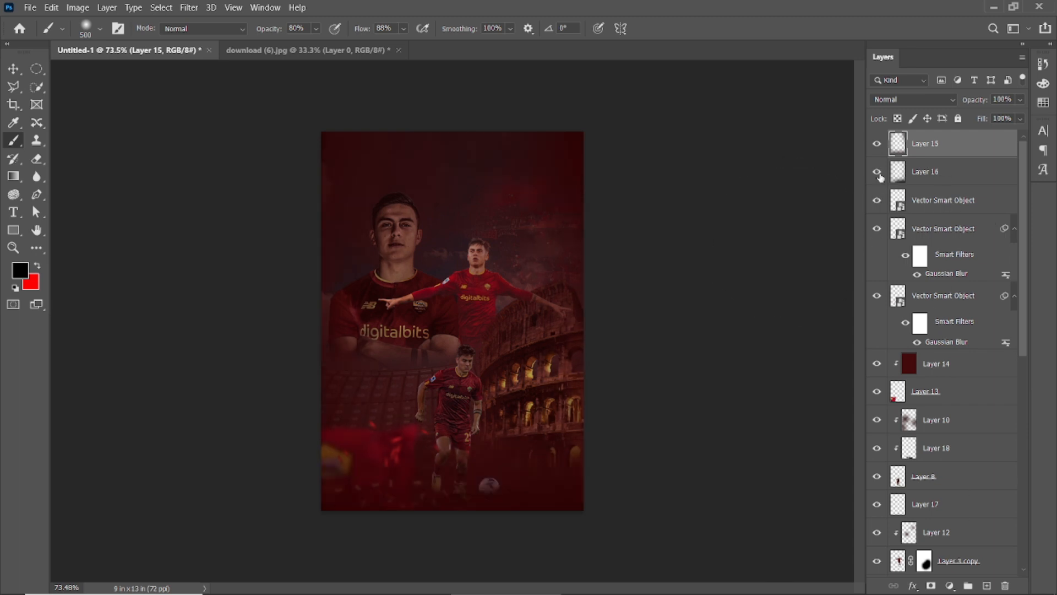
{"action": "left_click_drag", "start_coordinate": [925, 172], "coordinate": [942, 135]}
{"action": "key", "text": "ctrl+z"}
{"action": "key", "text": "ctrl+z"}
{"action": "key", "text": "ctrl+z"}
{"action": "key", "text": "ctrl+z"}
{"action": "key", "text": "ctrl+z"}
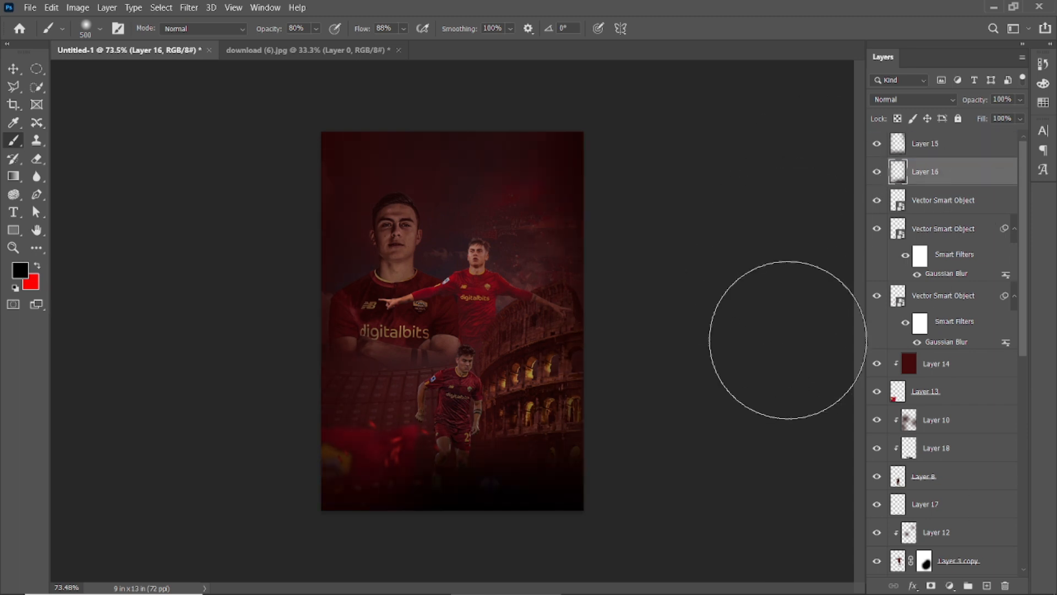
Step: Undo the black brush strokes along the poster's bottom edge and move Layer 16 above Layer 15
{"action": "key", "text": "ctrl+z"}
{"action": "key", "text": "ctrl+z"}
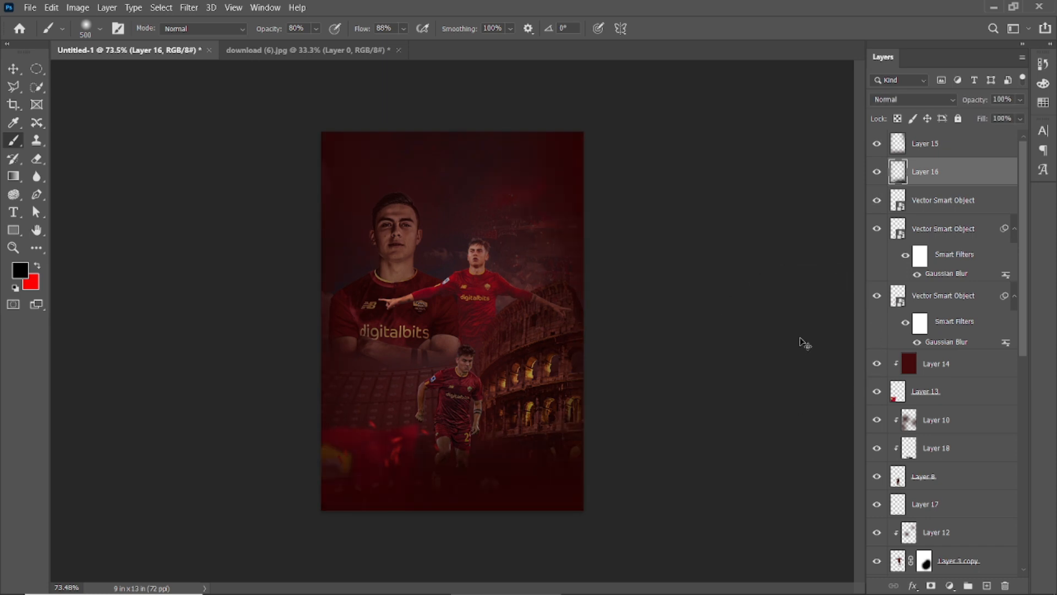
{"action": "left_click_drag", "start_coordinate": [943, 169], "coordinate": [942, 132]}
{"action": "left_click", "coordinate": [13, 69]}
{"action": "left_click", "coordinate": [693, 251]}
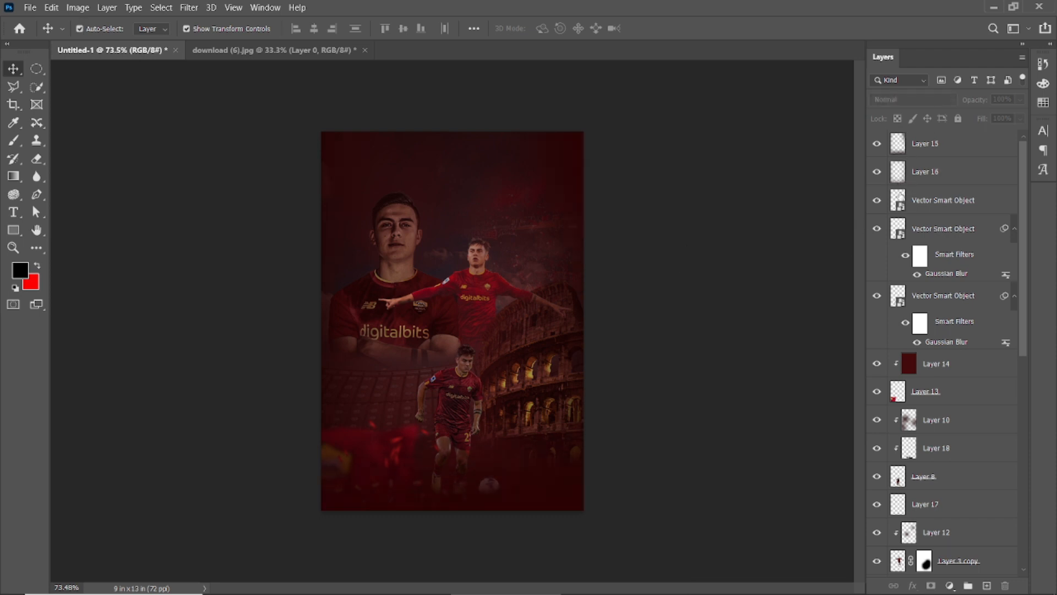
{"action": "left_click_drag", "start_coordinate": [928, 153], "coordinate": [928, 142]}
{"action": "left_click", "coordinate": [919, 150]}
{"action": "key", "text": "b"}
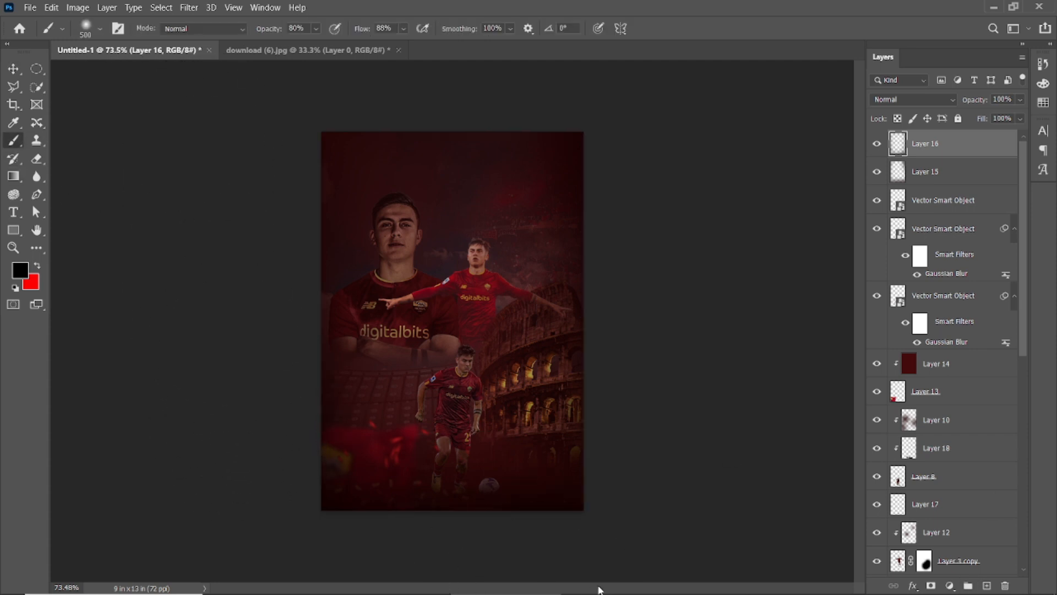
Step: Examine the whole poster composition up close and from afar to judge the vignette and blending
{"action": "scroll", "coordinate": [374, 529], "scroll_direction": "down", "scroll_amount": 3}
{"action": "scroll", "coordinate": [424, 448], "scroll_direction": "up", "scroll_amount": 4}
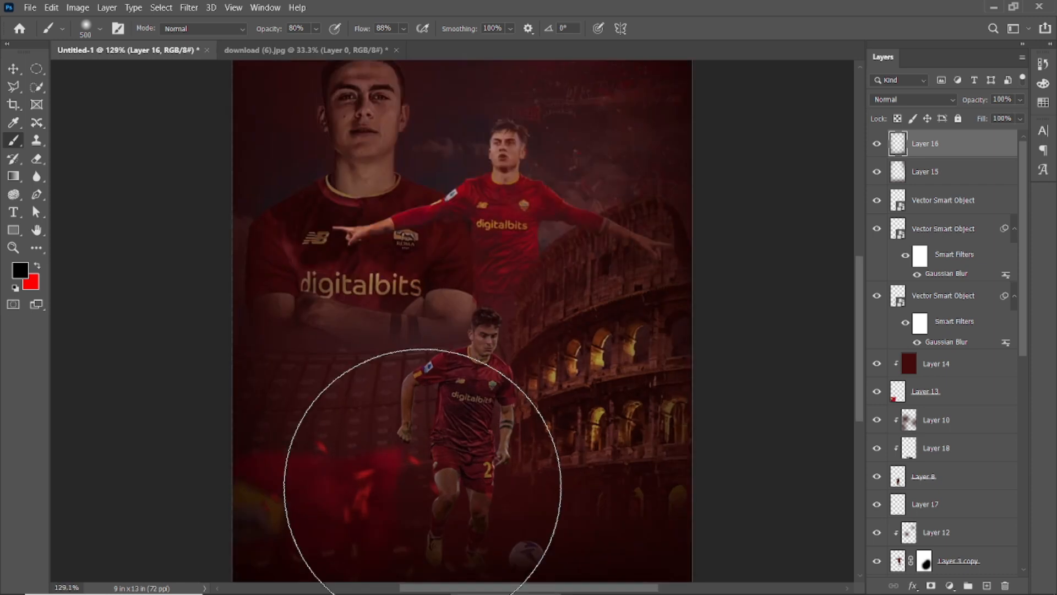
{"action": "scroll", "coordinate": [715, 472], "scroll_direction": "down", "scroll_amount": 2}
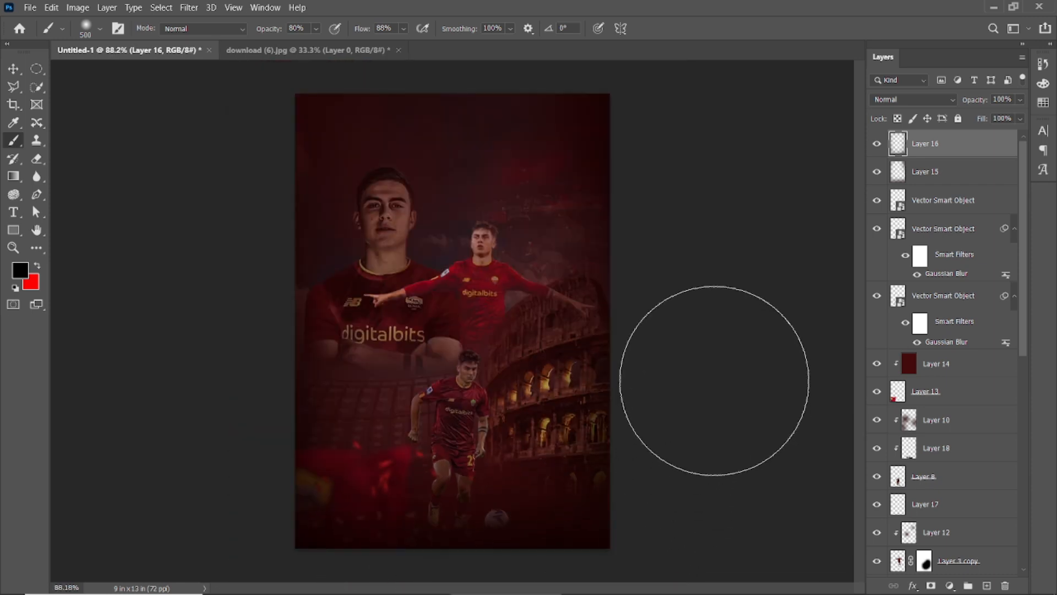
{"action": "scroll", "coordinate": [710, 432], "scroll_direction": "down", "scroll_amount": 2}
{"action": "scroll", "coordinate": [311, 406], "scroll_direction": "up", "scroll_amount": 3}
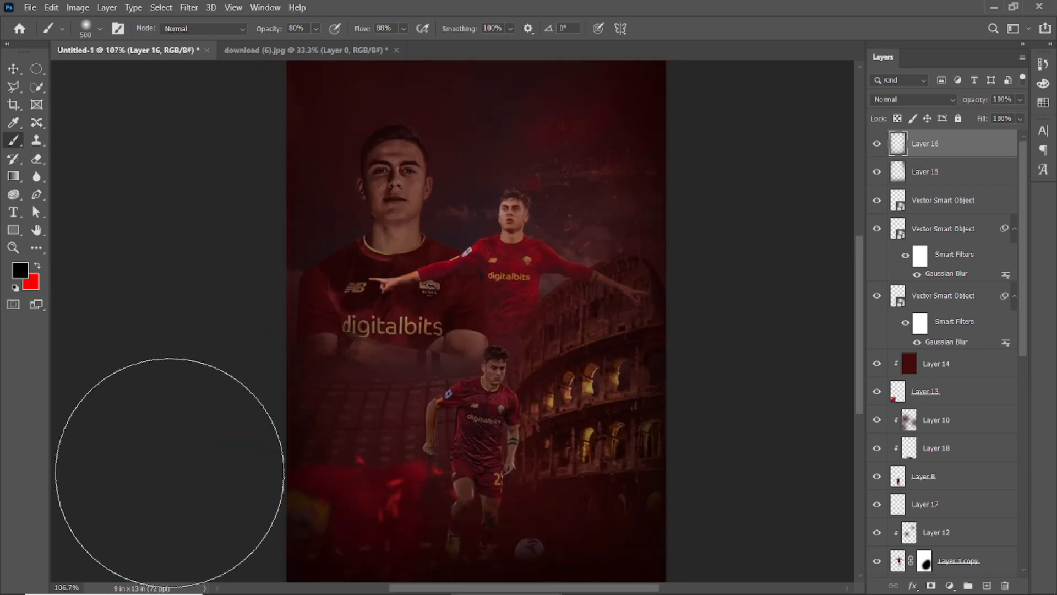
{"action": "scroll", "coordinate": [165, 466], "scroll_direction": "down", "scroll_amount": 2}
{"action": "scroll", "coordinate": [265, 208], "scroll_direction": "up", "scroll_amount": 2}
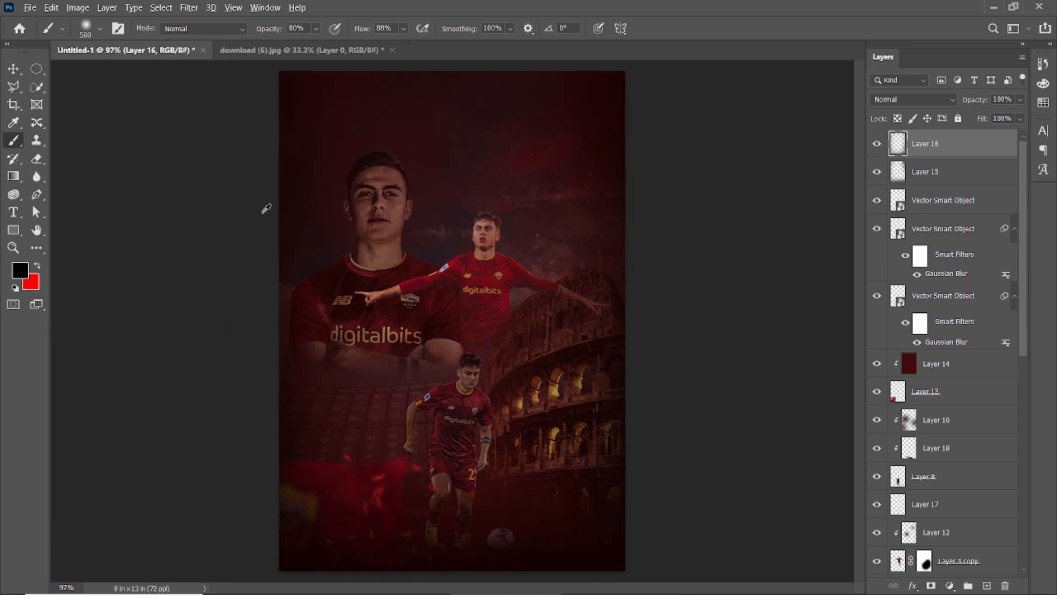
{"action": "scroll", "coordinate": [371, 82], "scroll_direction": "down", "scroll_amount": 3}
{"action": "scroll", "coordinate": [651, 231], "scroll_direction": "up", "scroll_amount": 2}
{"action": "scroll", "coordinate": [709, 319], "scroll_direction": "down", "scroll_amount": 3}
{"action": "scroll", "coordinate": [529, 342], "scroll_direction": "up", "scroll_amount": 2}
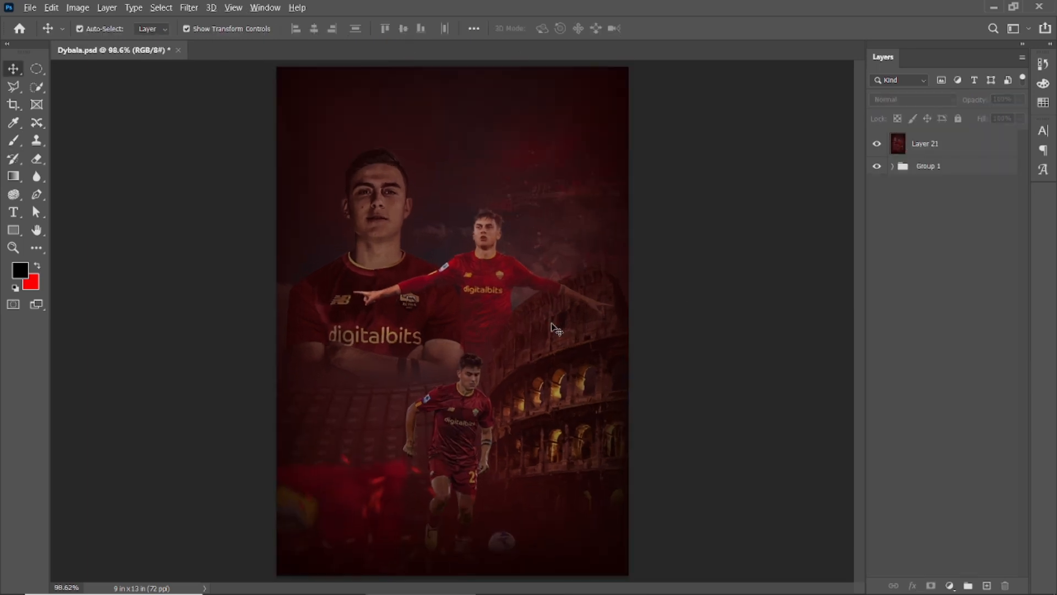
Step: Add a Color Lookup adjustment above Layer 21 using the Kodak 5218 Kodak 2383 (by Adobe).cube 3D LUT
{"action": "left_click", "coordinate": [555, 328]}
{"action": "scroll", "coordinate": [555, 328], "scroll_direction": "down", "scroll_amount": 1}
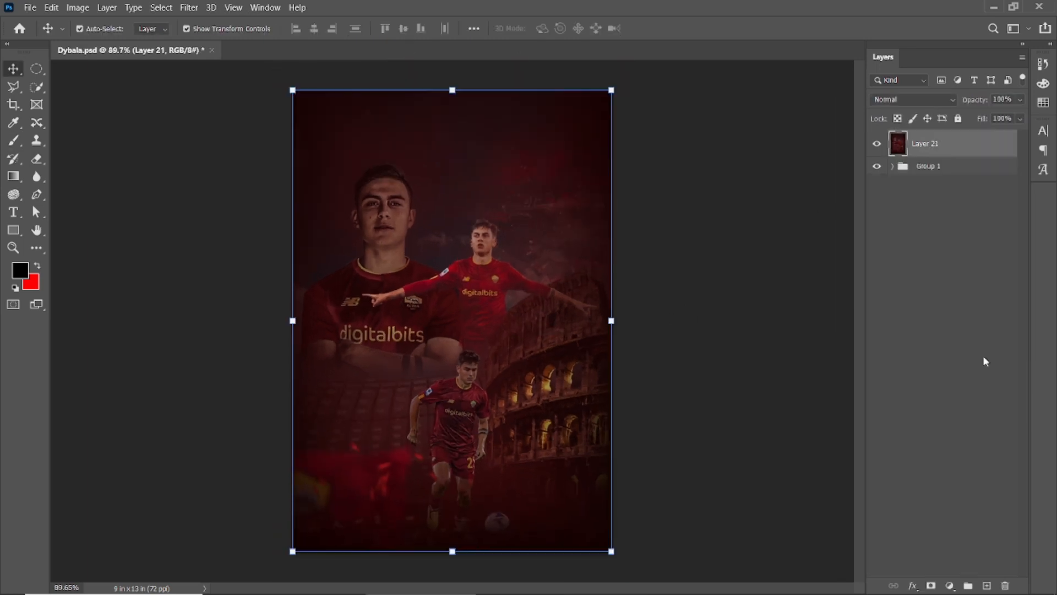
{"action": "left_click", "coordinate": [949, 585]}
{"action": "left_click", "coordinate": [970, 513]}
{"action": "left_click", "coordinate": [199, 130]}
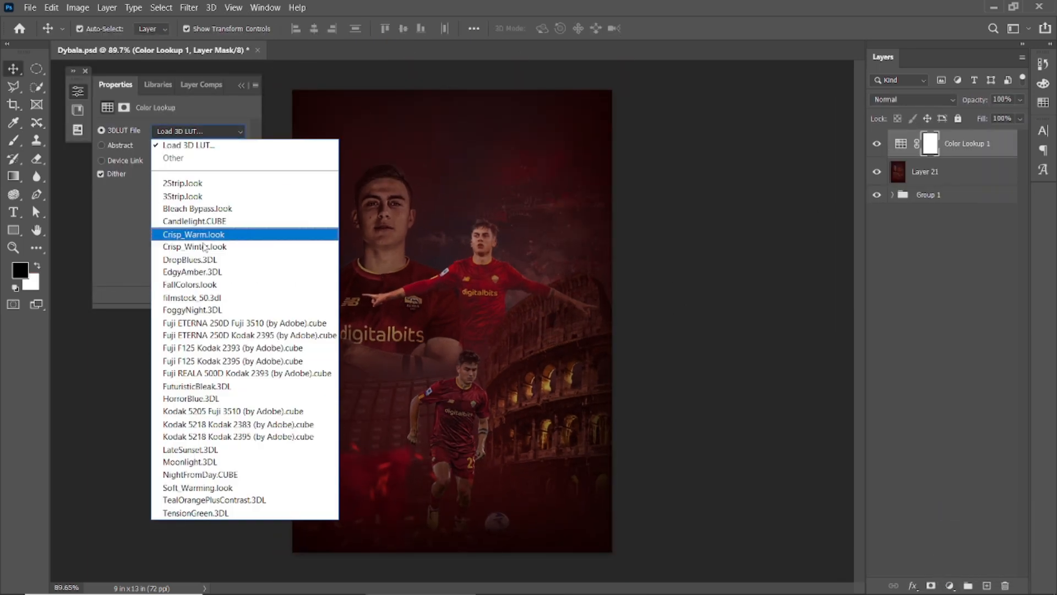
{"action": "left_click", "coordinate": [203, 428]}
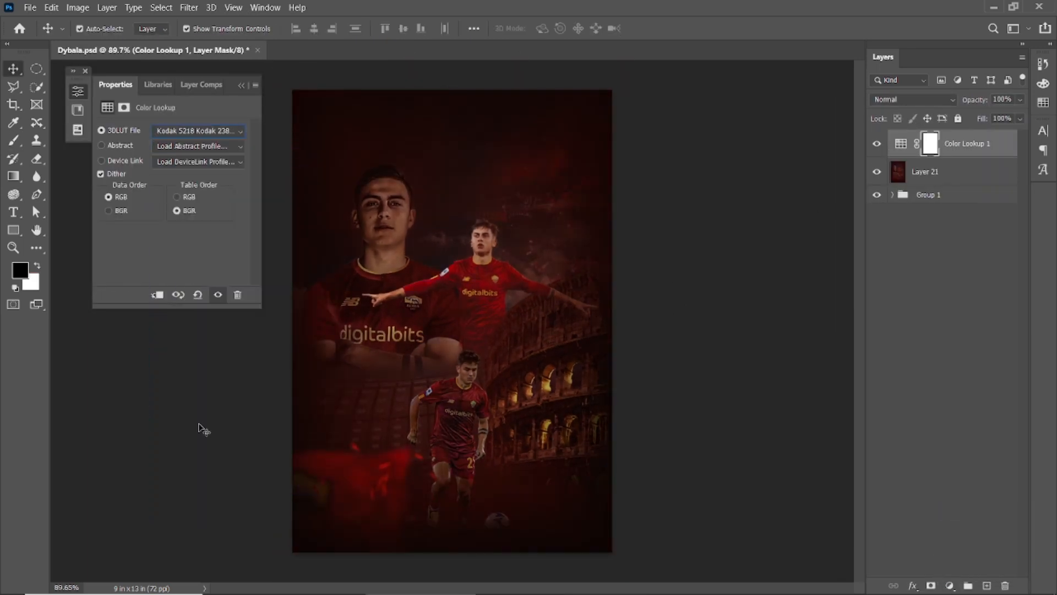
{"action": "left_click", "coordinate": [240, 85]}
{"action": "scroll", "coordinate": [551, 118], "scroll_direction": "up", "scroll_amount": 1}
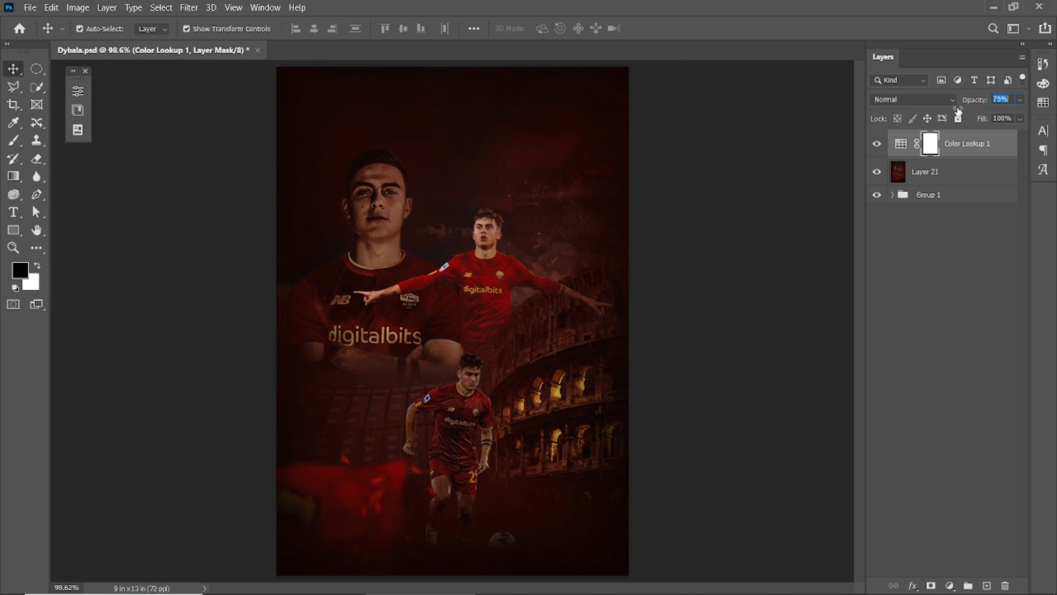